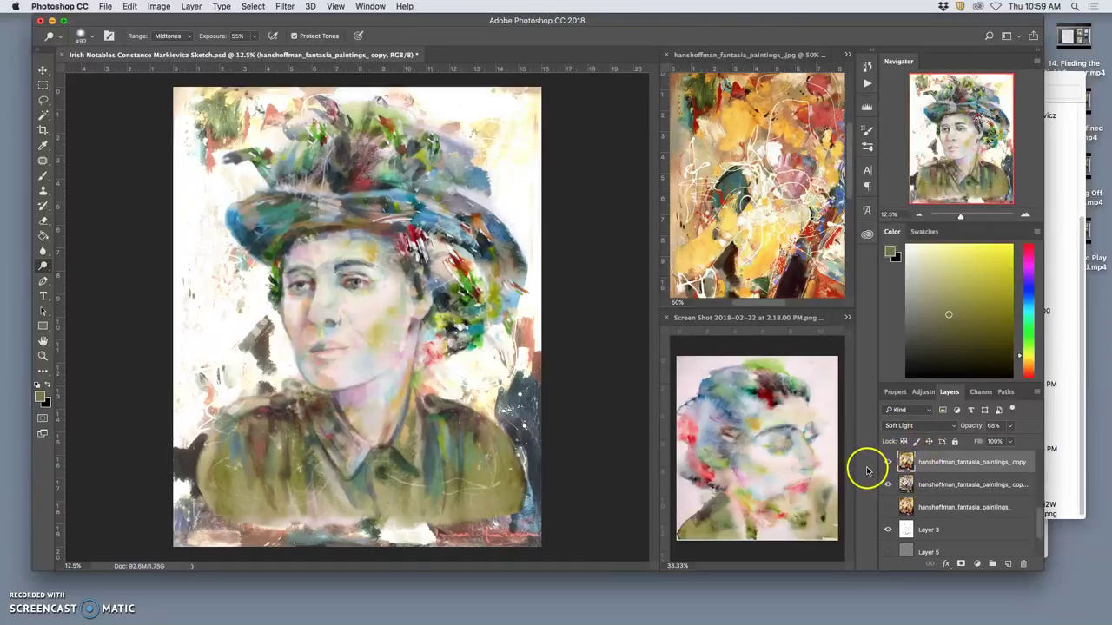
- Inspect the portrait's face and its lower-right corner up close, as well as the painting as a whole
{"action": "key", "text": "super+equal"}
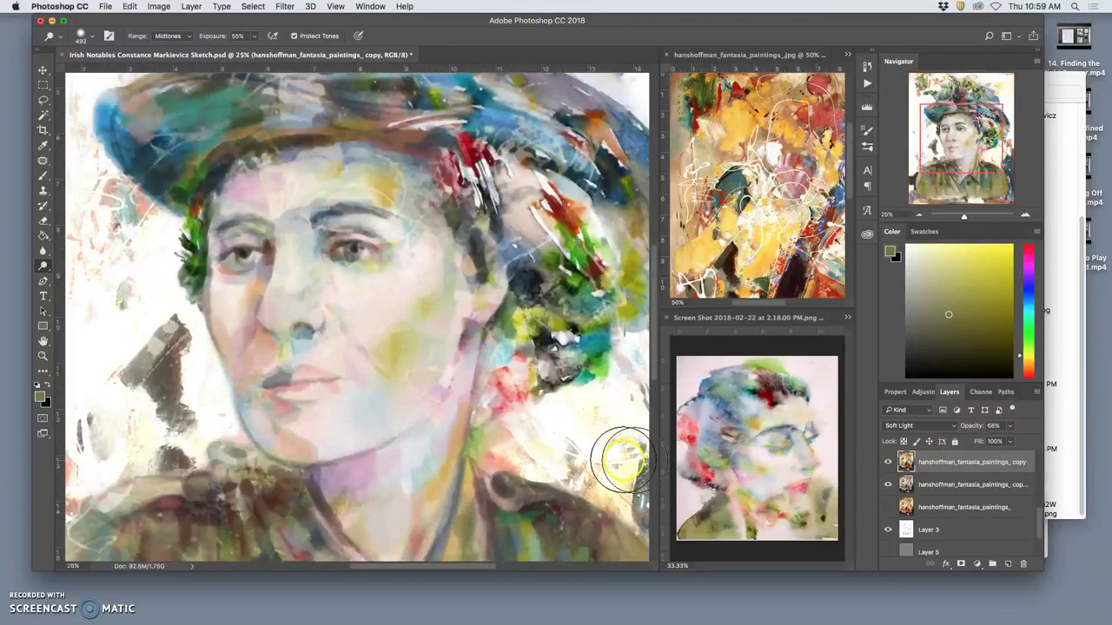
{"action": "scroll", "coordinate": [578, 456], "scroll_direction": "down", "scroll_amount": 10}
{"action": "scroll", "coordinate": [577, 457], "scroll_direction": "right", "scroll_amount": 2}
{"action": "scroll", "coordinate": [577, 458], "scroll_direction": "right", "scroll_amount": 4}
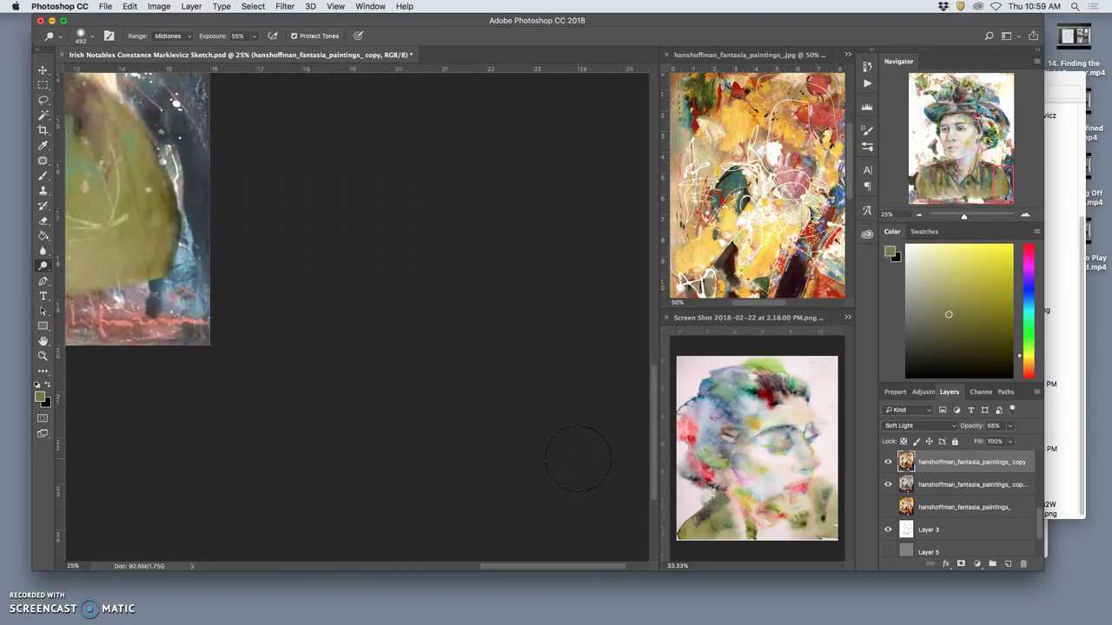
{"action": "scroll", "coordinate": [578, 458], "scroll_direction": "left", "scroll_amount": 2}
{"action": "key", "text": "super+minus"}
{"action": "key", "text": "super+minus"}
{"action": "key", "text": "super+minus"}
{"action": "key", "text": "super+minus"}
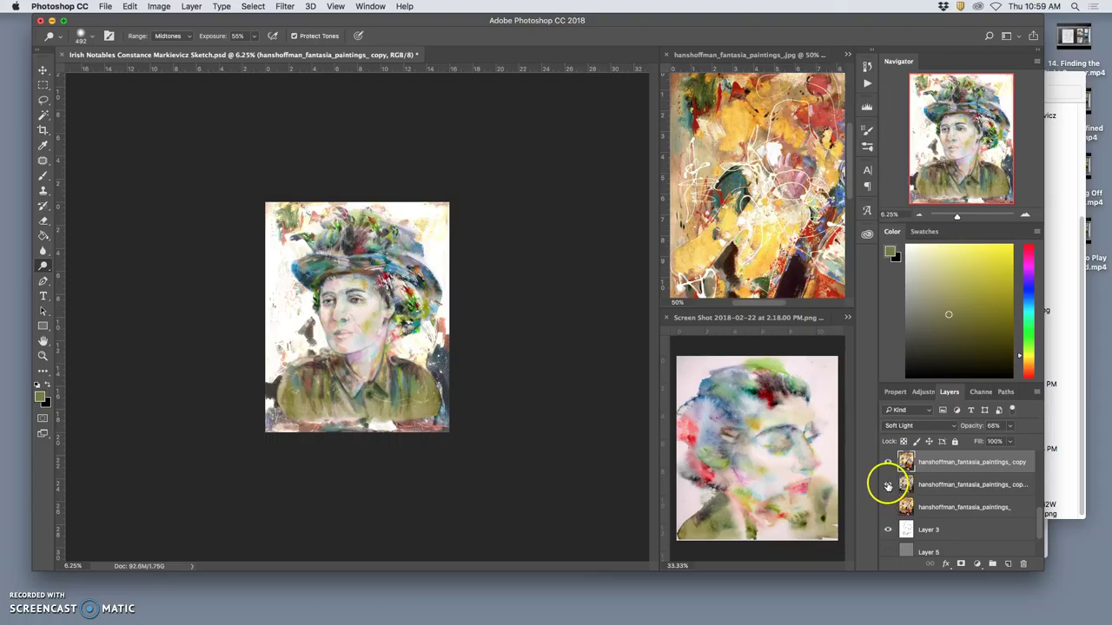
- Try the Pin Light blend mode on the hanshoffman_fantasia_paintings_ copy layer and return it to Soft Light
{"action": "left_click", "coordinate": [914, 428]}
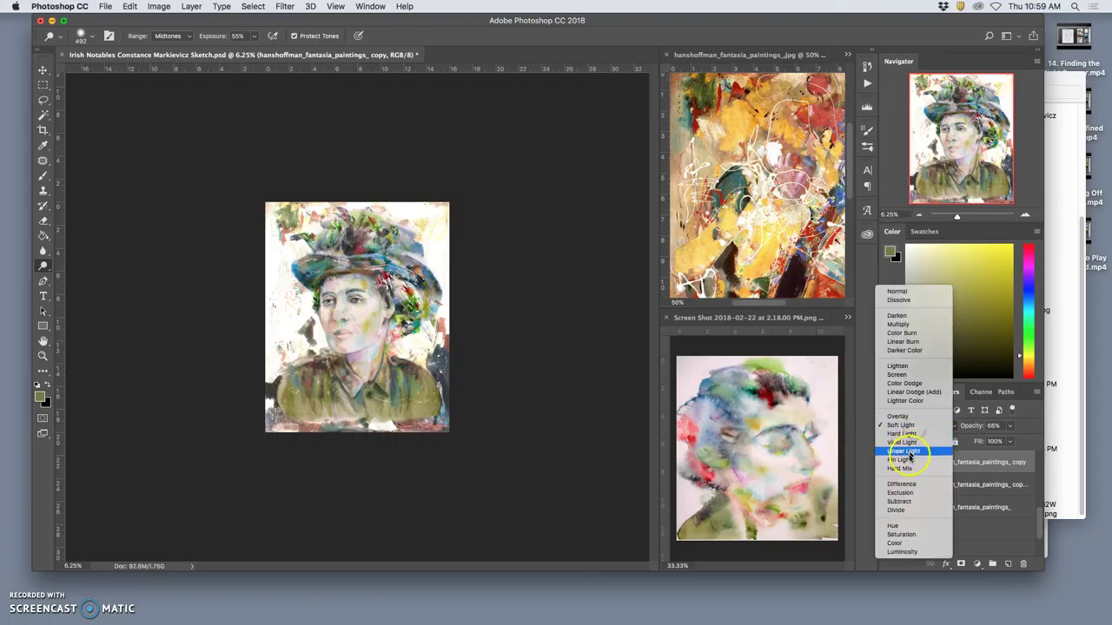
{"action": "left_click", "coordinate": [908, 461]}
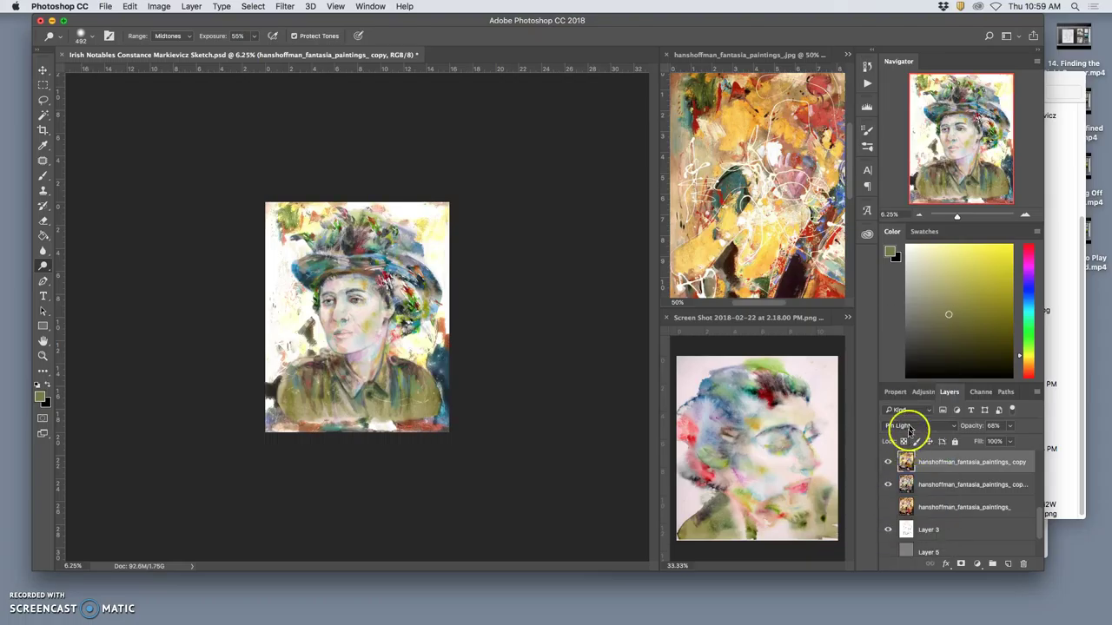
{"action": "left_click", "coordinate": [909, 428]}
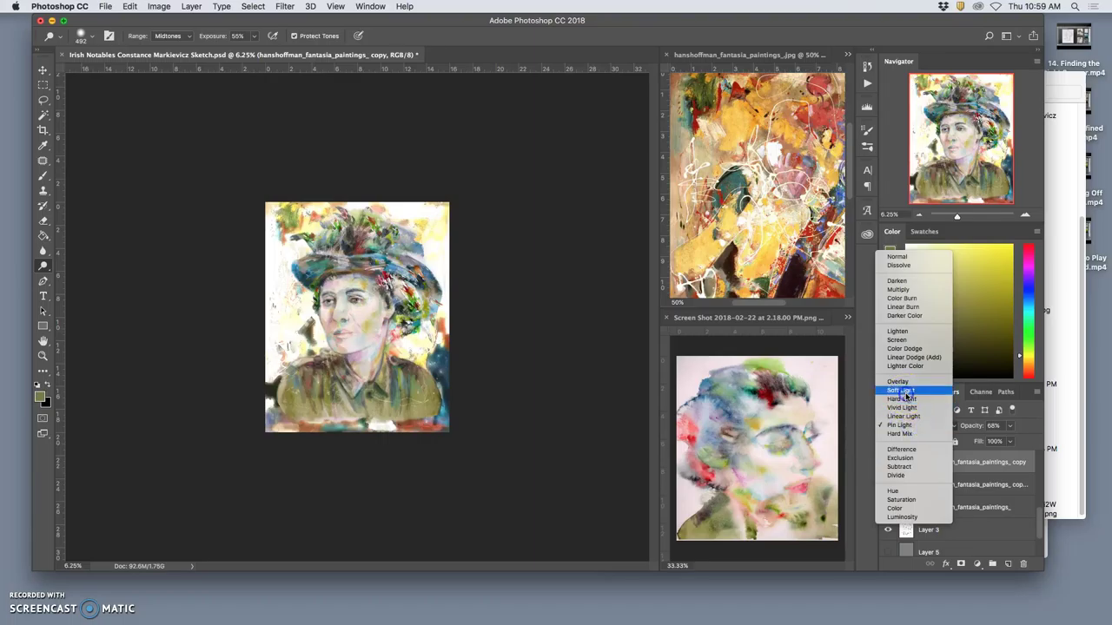
{"action": "left_click", "coordinate": [903, 391]}
- Enlarge the canvas to 18 inches wide and 24 inches high, keeping the artwork centered
{"action": "left_click", "coordinate": [159, 6]}
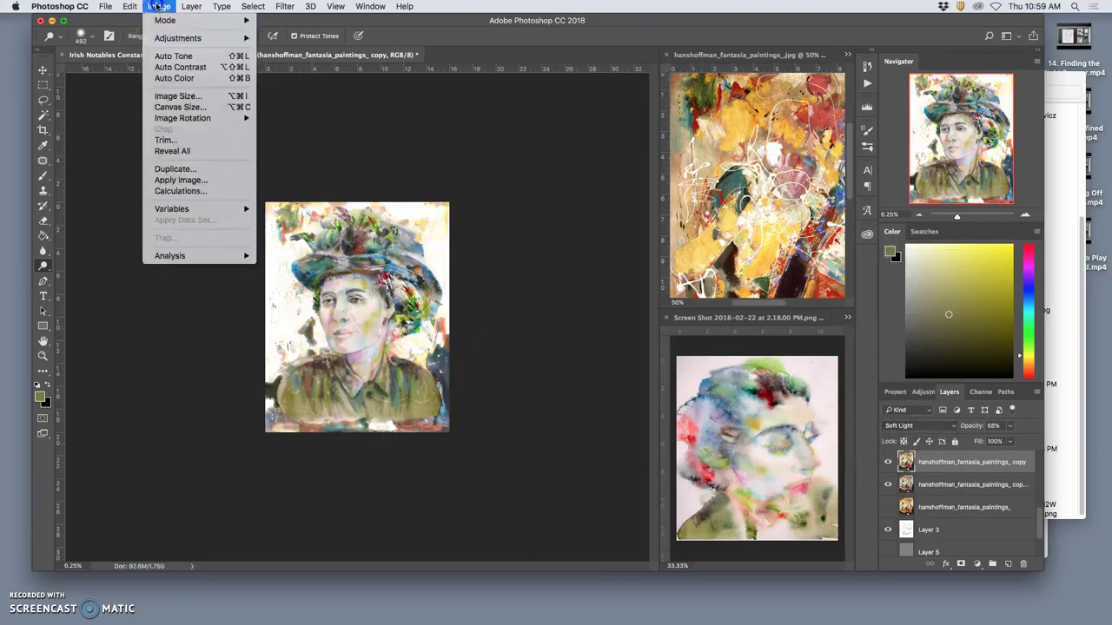
{"action": "left_click", "coordinate": [179, 107]}
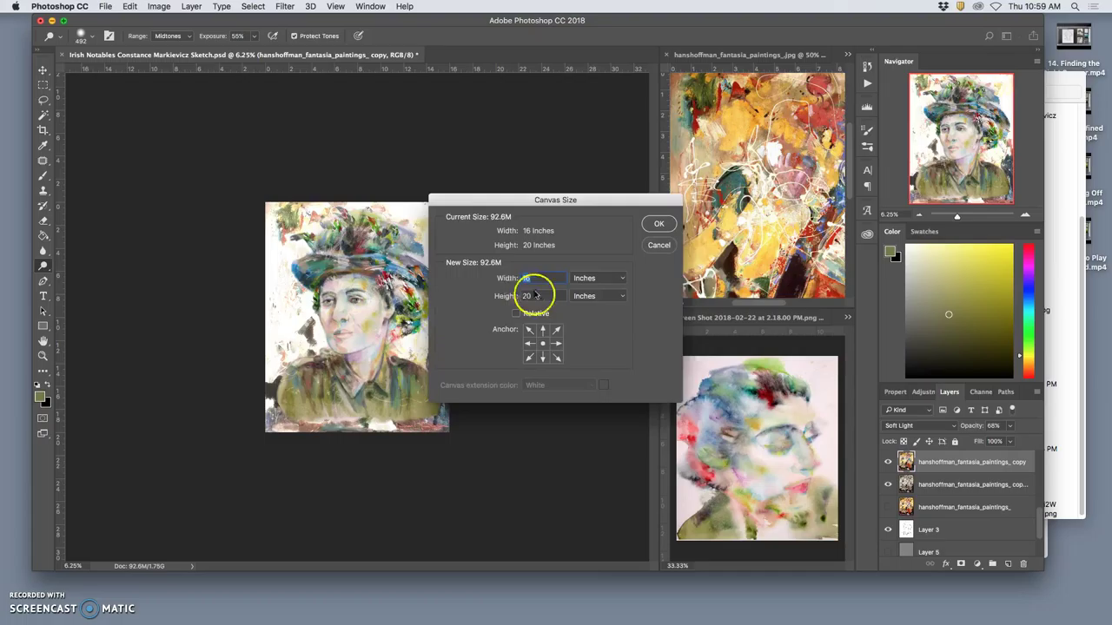
{"action": "type", "text": "18"}
{"action": "left_click", "coordinate": [539, 296]}
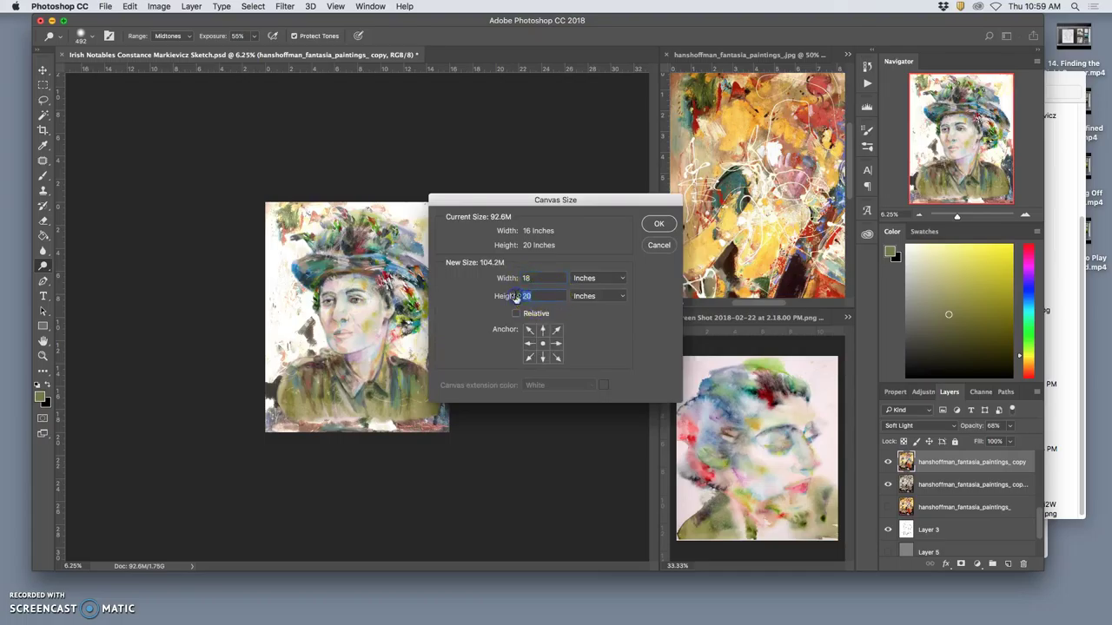
{"action": "left_click", "coordinate": [660, 225]}
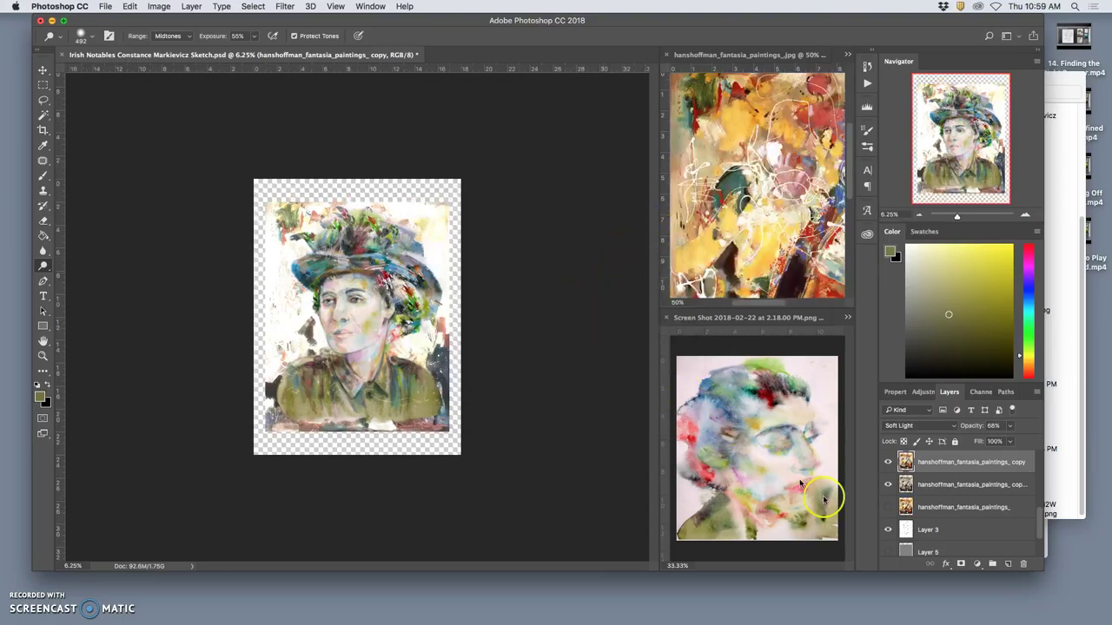
- Fill Layer 4 with white so the new canvas border around the portrait is covered
{"action": "scroll", "coordinate": [914, 511], "scroll_direction": "down", "scroll_amount": 2}
{"action": "left_click", "coordinate": [943, 523]}
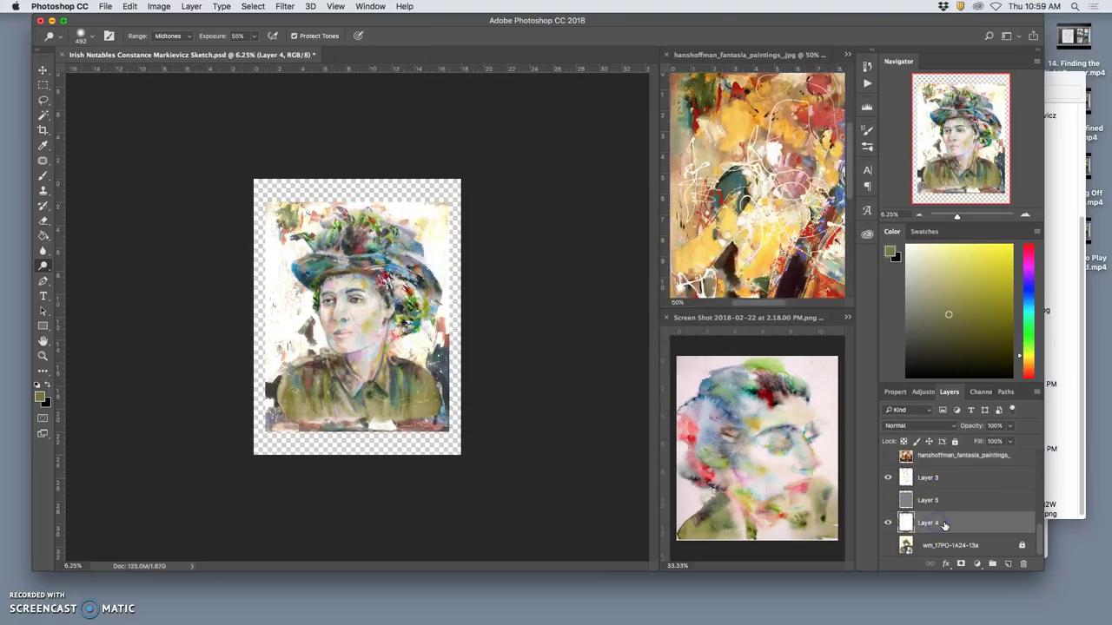
{"action": "left_click", "coordinate": [132, 7]}
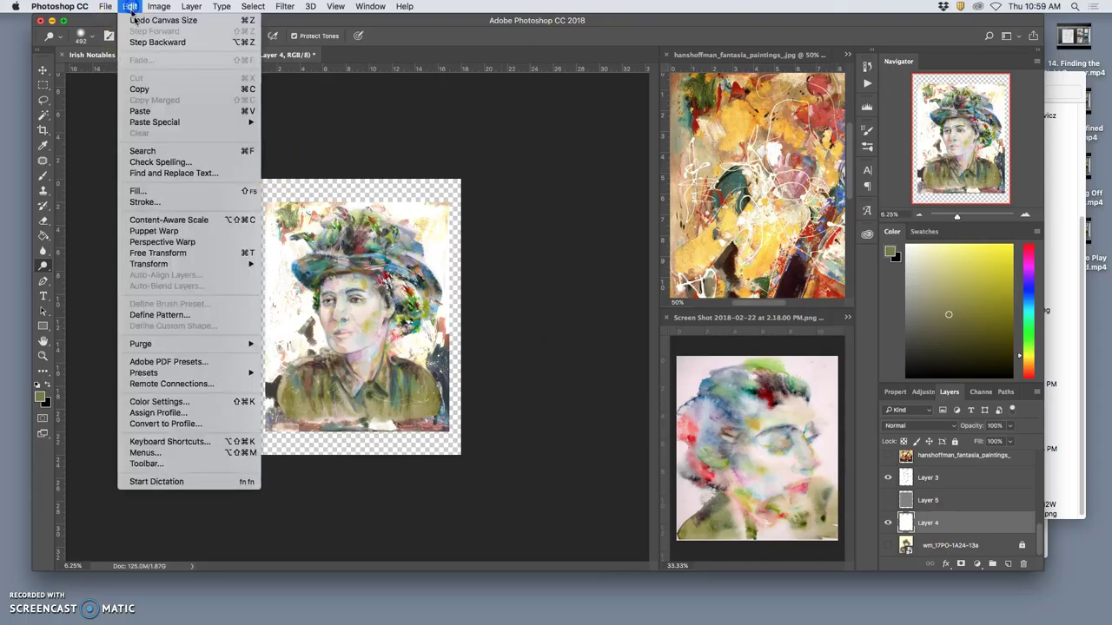
{"action": "left_click", "coordinate": [156, 190]}
{"action": "left_click", "coordinate": [569, 250]}
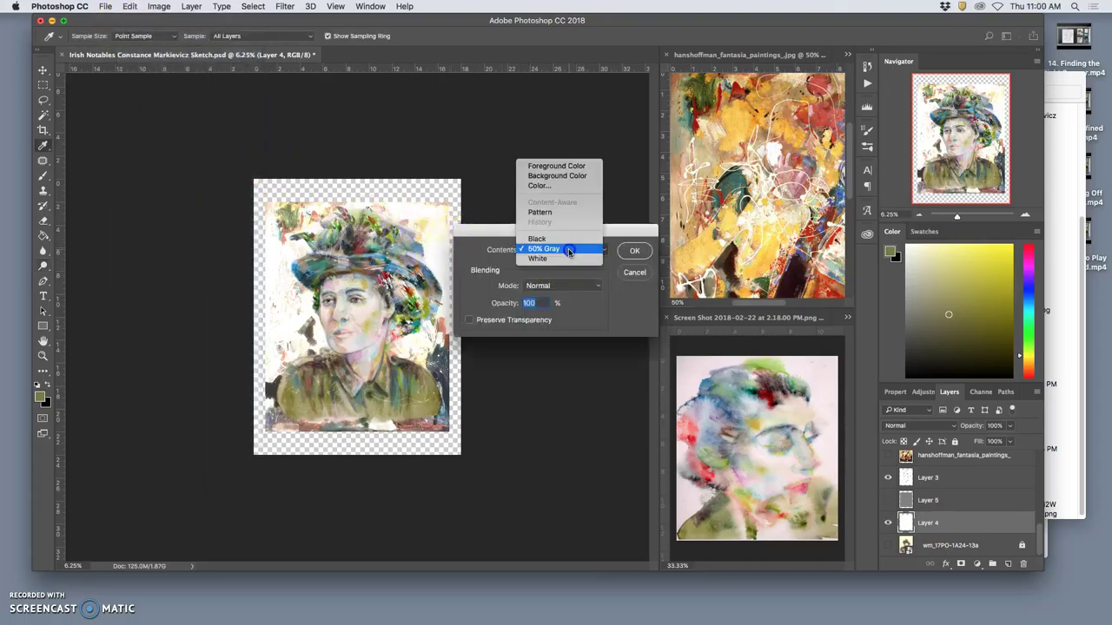
{"action": "left_click", "coordinate": [563, 258]}
{"action": "left_click", "coordinate": [628, 252]}
{"action": "key", "text": "o"}
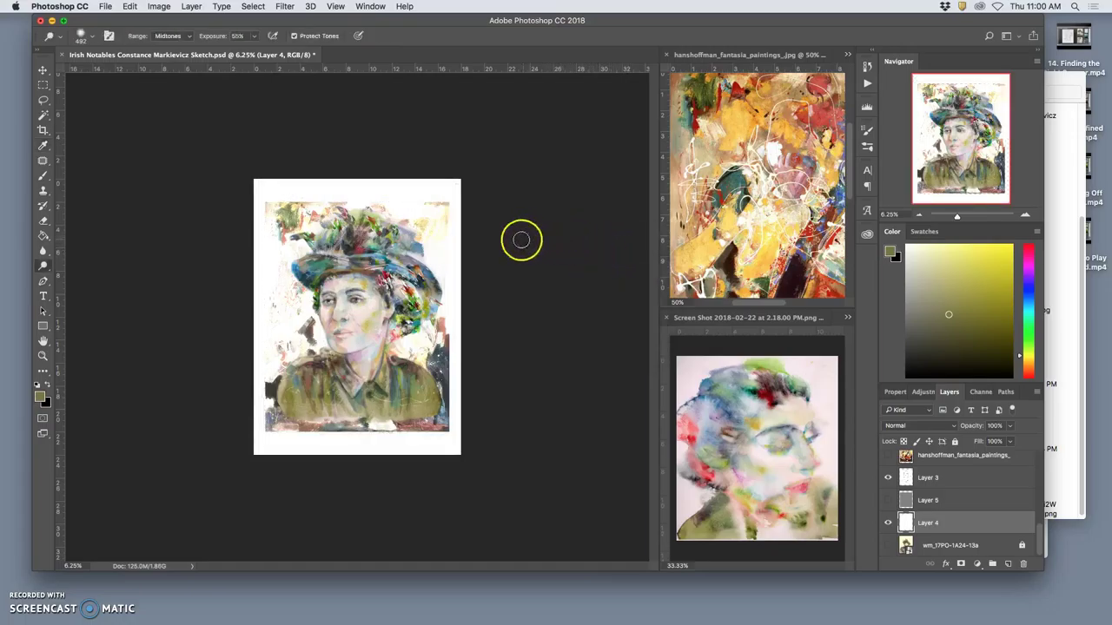
- Review the reference portraits in the 2.21.53 PM and 2.22.33 PM screenshots and return to the 2.18.00 PM one
{"action": "key", "text": "super+equal"}
{"action": "key", "text": "super+equal"}
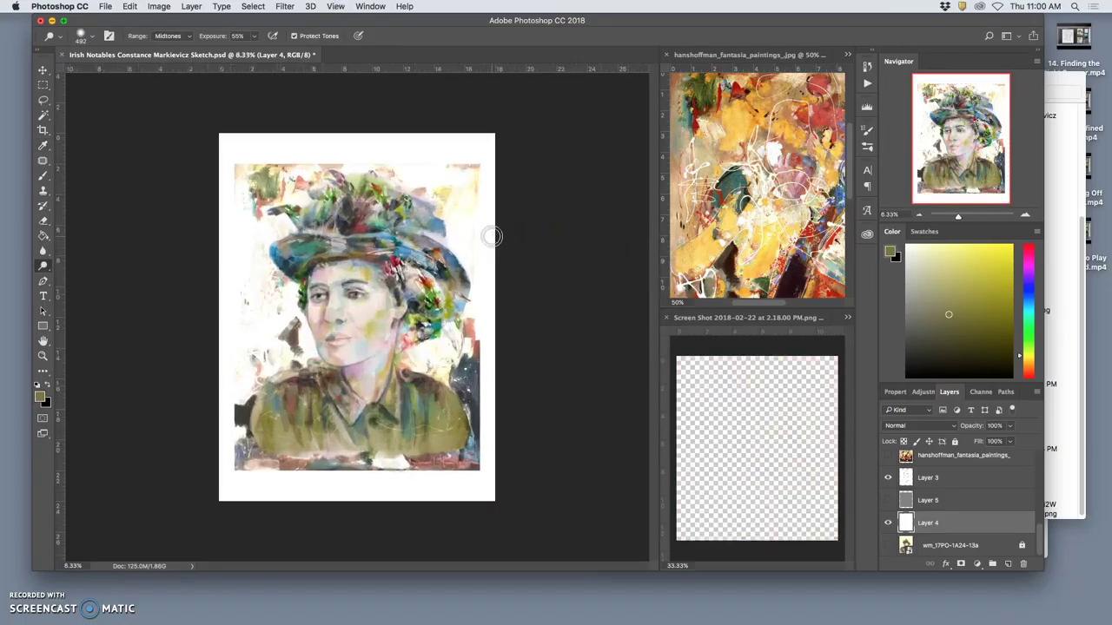
{"action": "key", "text": "super+minus"}
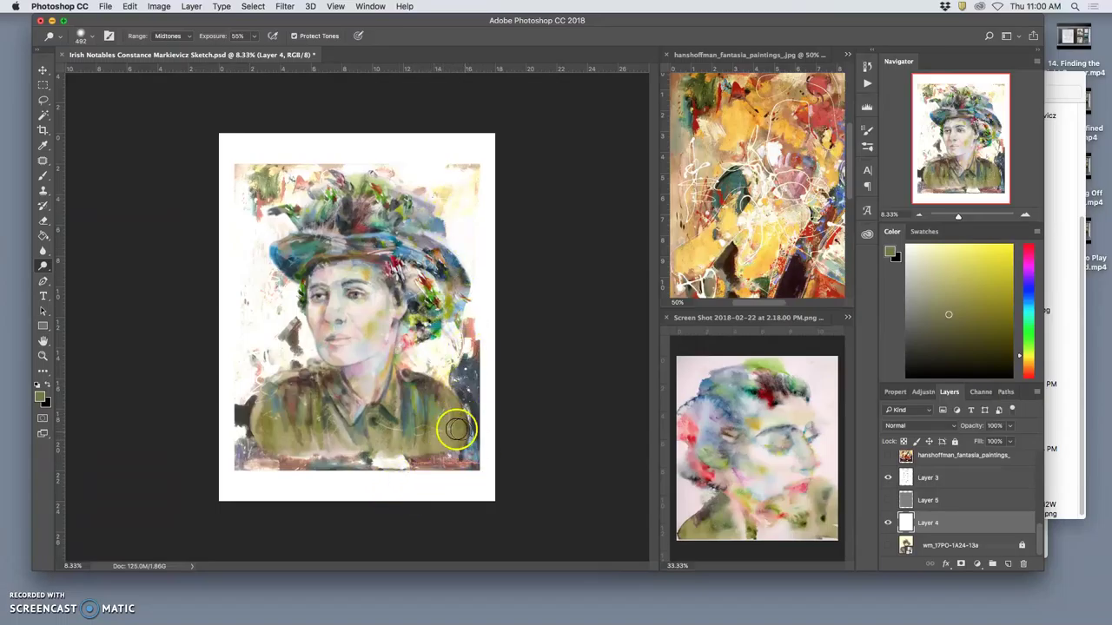
{"action": "left_click", "coordinate": [800, 441]}
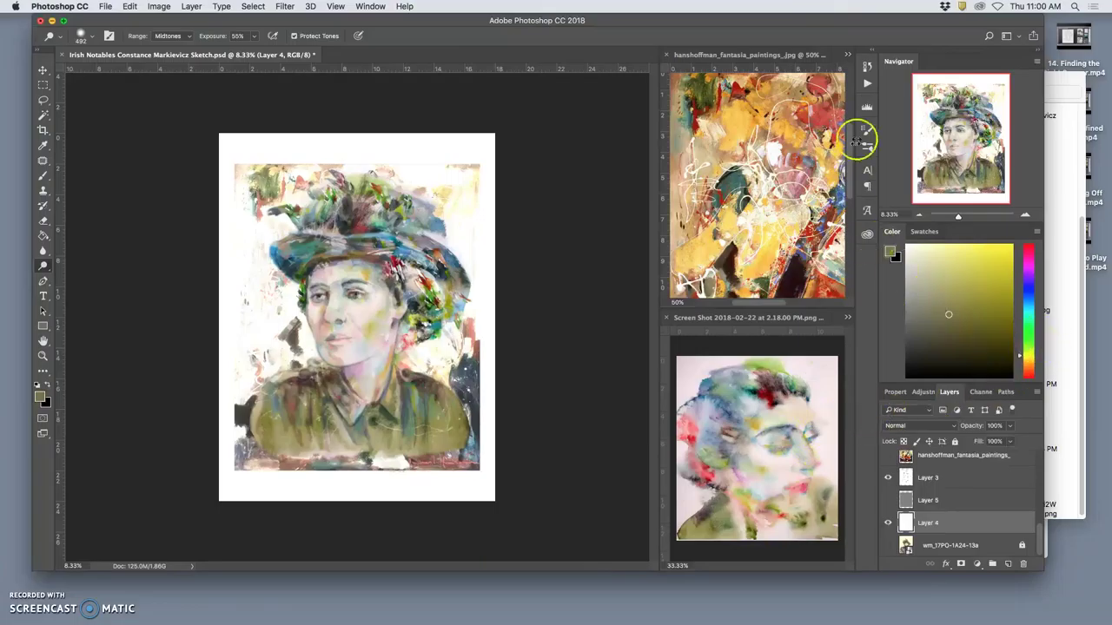
{"action": "left_click", "coordinate": [847, 318]}
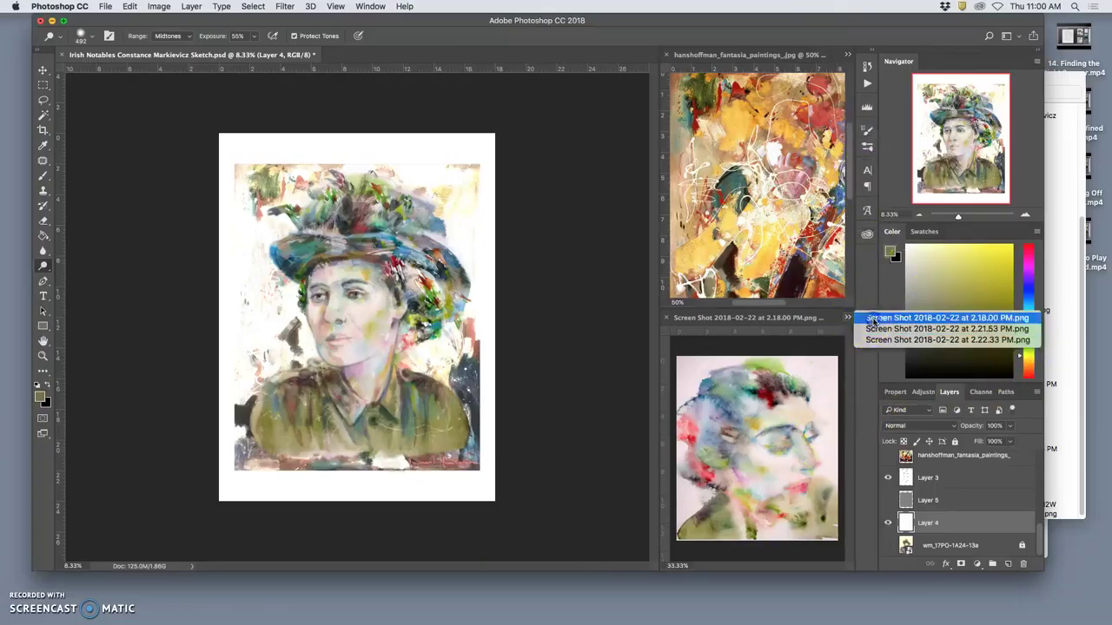
{"action": "left_click", "coordinate": [865, 329]}
{"action": "left_click", "coordinate": [847, 321]}
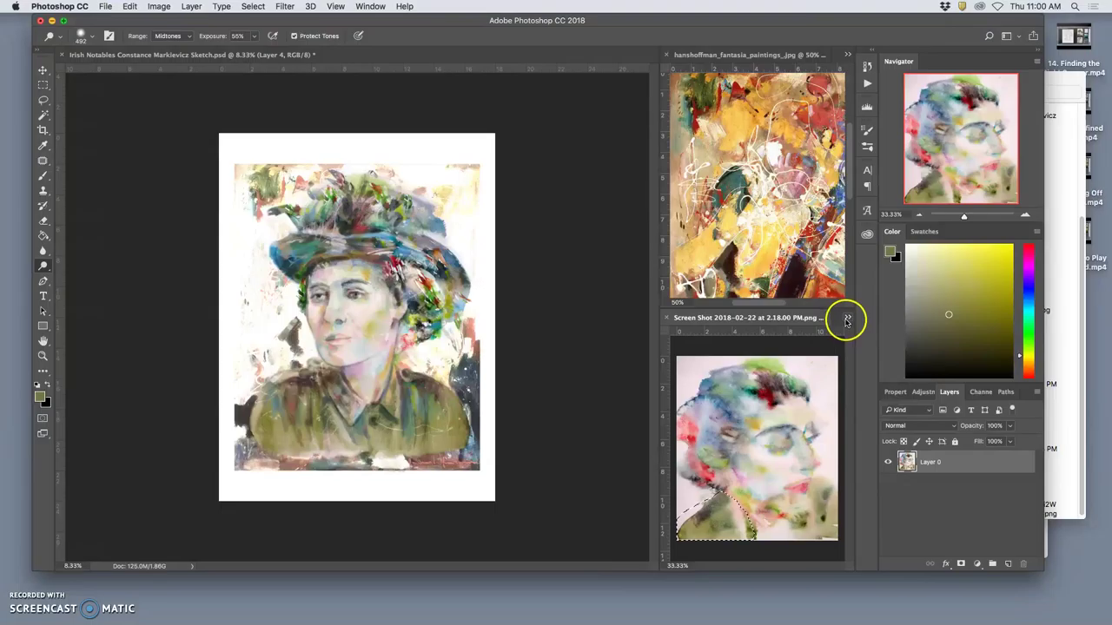
{"action": "left_click", "coordinate": [860, 332]}
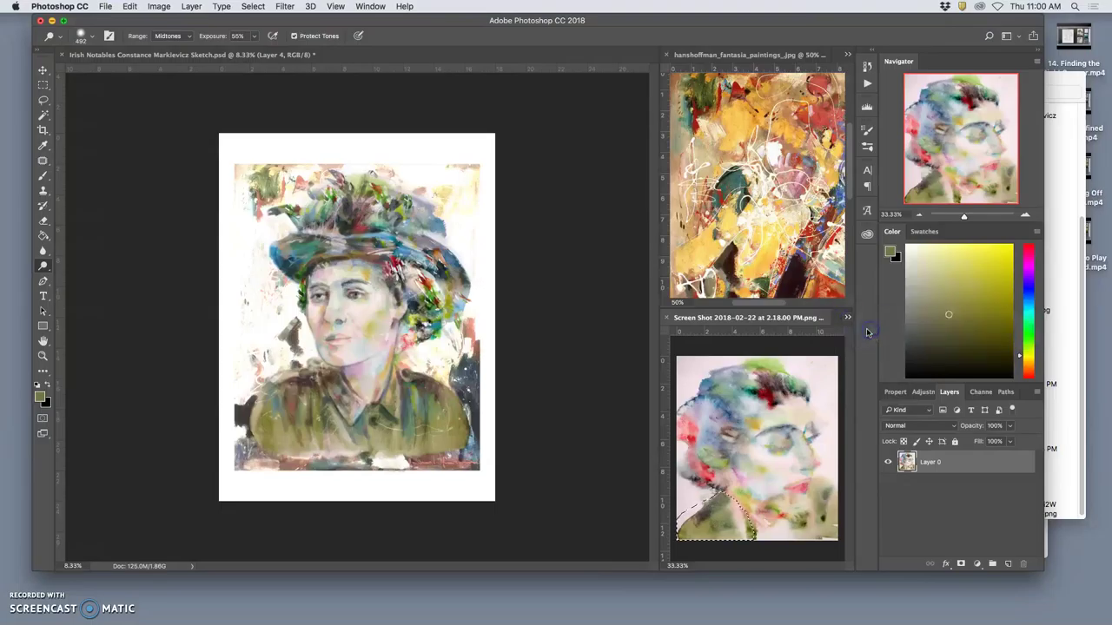
{"action": "mouse_move", "coordinate": [819, 397]}
{"action": "left_mouse_down"}
{"action": "mouse_move", "coordinate": [808, 524]}
{"action": "mouse_move", "coordinate": [701, 490]}
{"action": "mouse_move", "coordinate": [758, 385]}
{"action": "mouse_move", "coordinate": [816, 415]}
{"action": "left_mouse_up"}
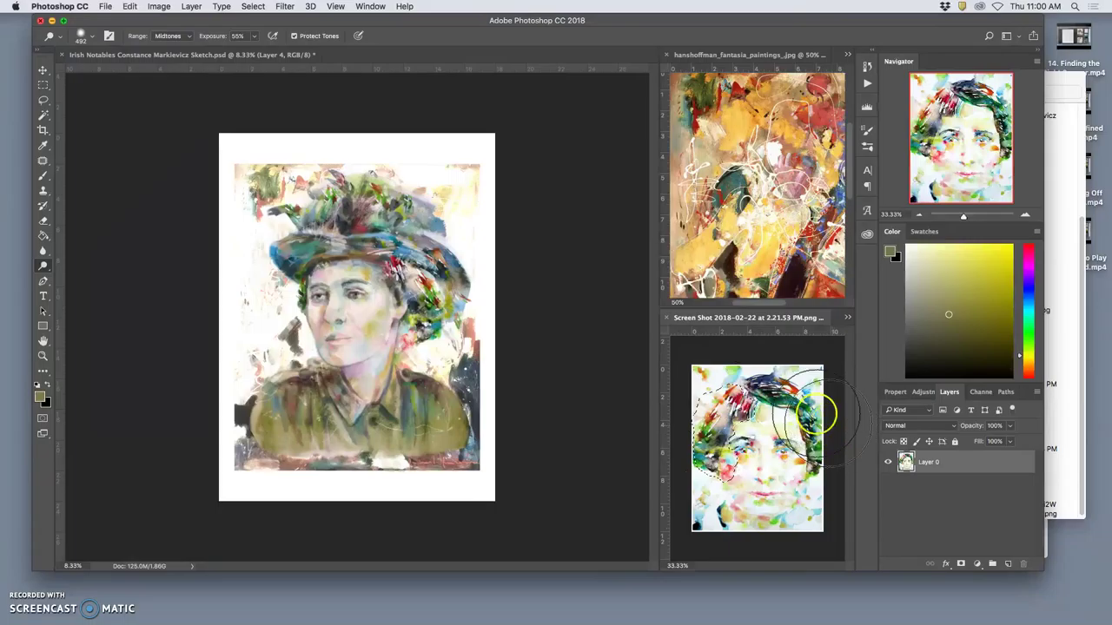
{"action": "left_click", "coordinate": [848, 320]}
{"action": "left_click", "coordinate": [847, 321]}
{"action": "left_click", "coordinate": [847, 320]}
{"action": "left_click", "coordinate": [869, 341]}
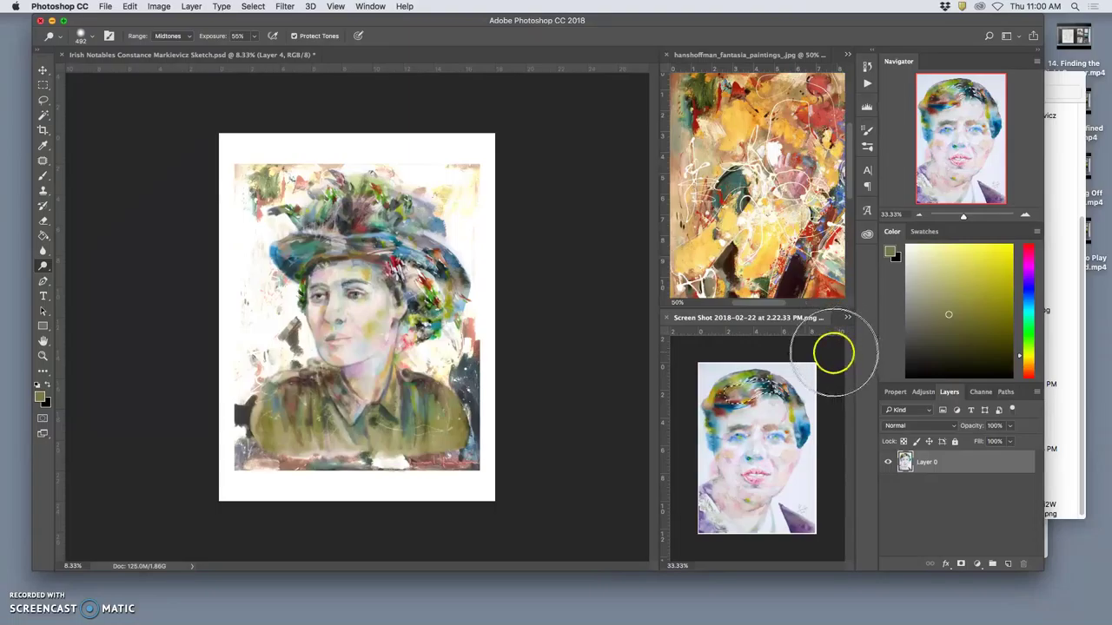
{"action": "left_click", "coordinate": [848, 320]}
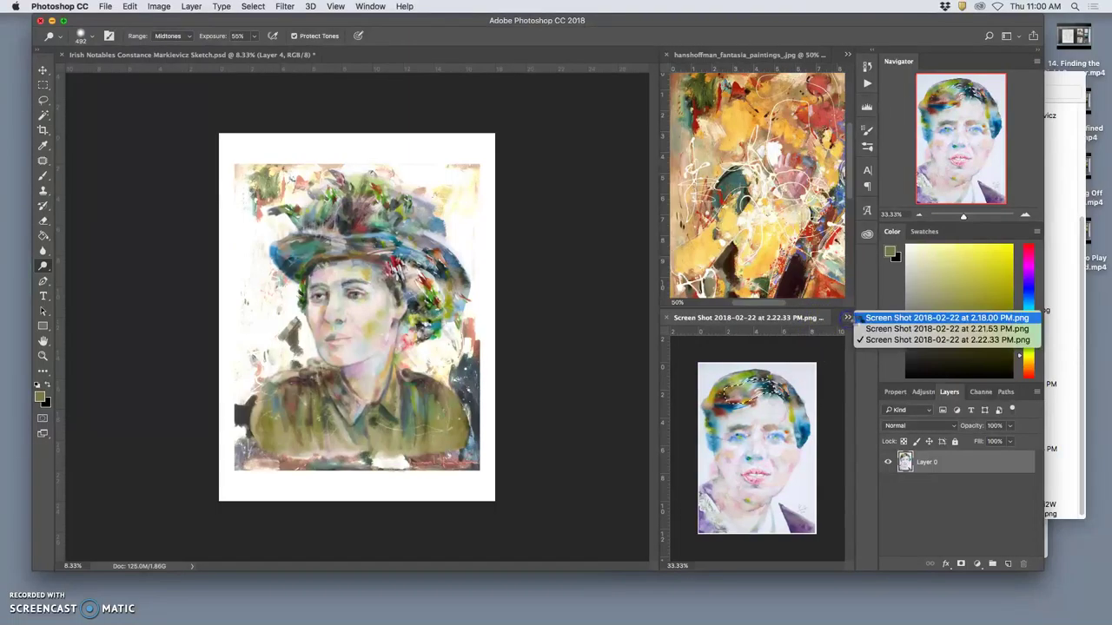
{"action": "left_click", "coordinate": [868, 320]}
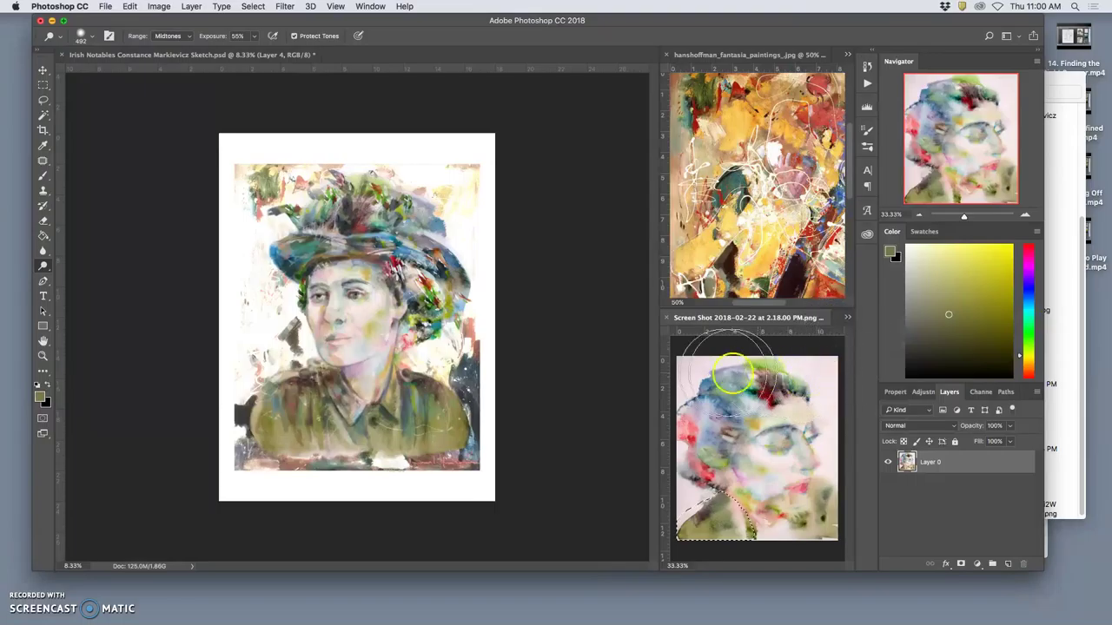
- Lasso the lower-right area of the 2.18.00 PM reference portrait, below the chin and across the shoulder, and copy it
{"action": "left_click", "coordinate": [44, 100]}
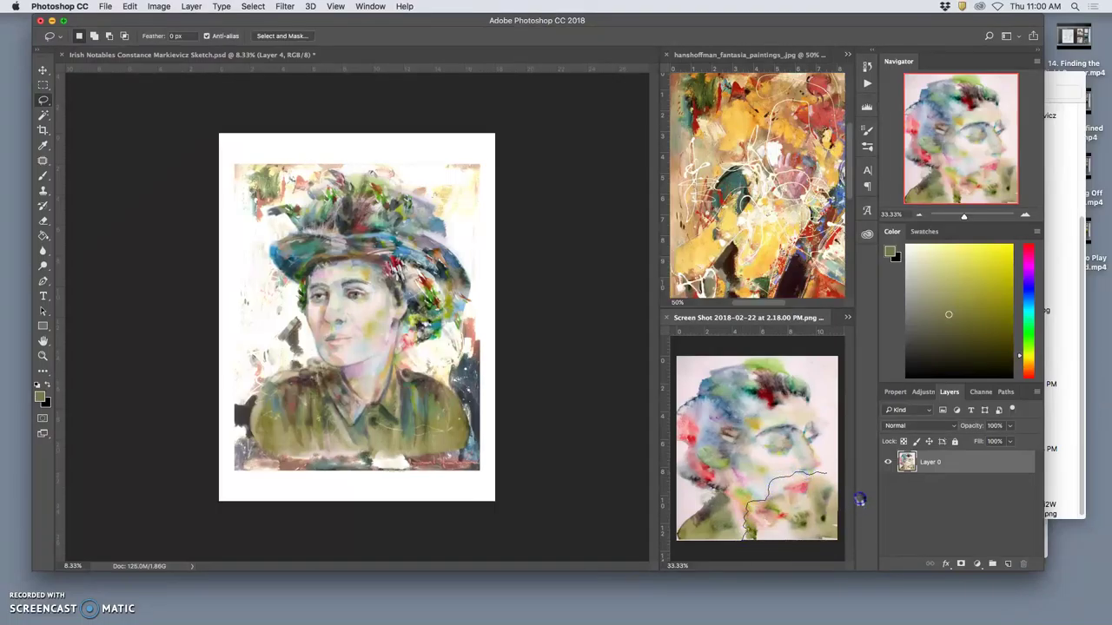
{"action": "mouse_move", "coordinate": [823, 476]}
{"action": "left_mouse_down"}
{"action": "mouse_move", "coordinate": [832, 471]}
{"action": "mouse_move", "coordinate": [820, 476]}
{"action": "left_mouse_up"}
{"action": "key", "text": "super+c"}
- Paste the copied watercolor piece into the portrait document as a new layer above Layer 3 copy
{"action": "left_click", "coordinate": [444, 387]}
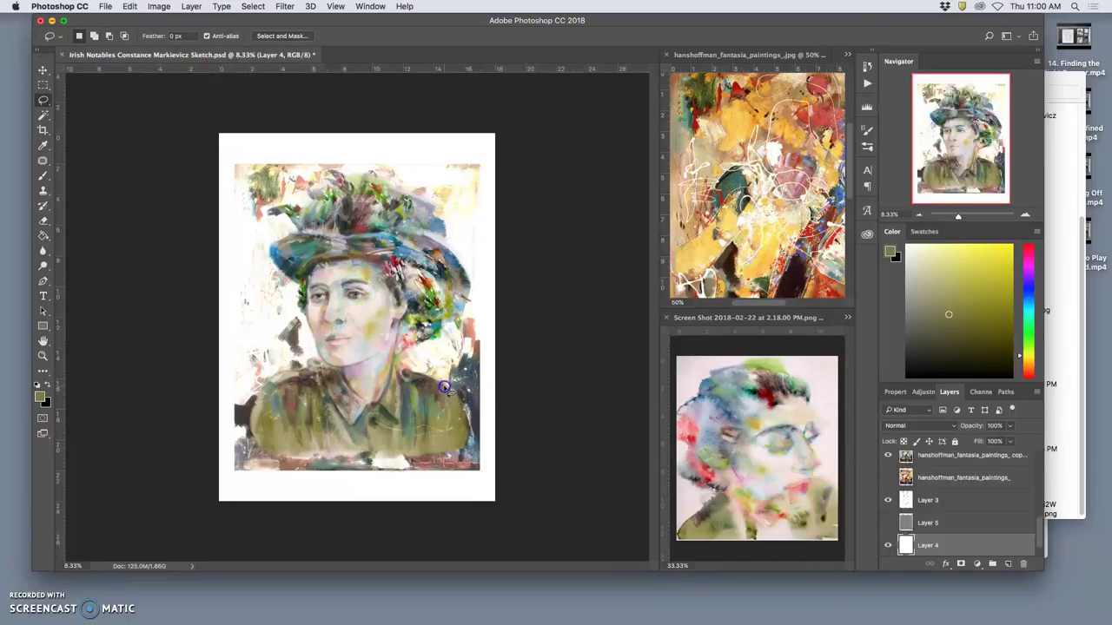
{"action": "left_click_drag", "start_coordinate": [1039, 532], "coordinate": [1047, 455]}
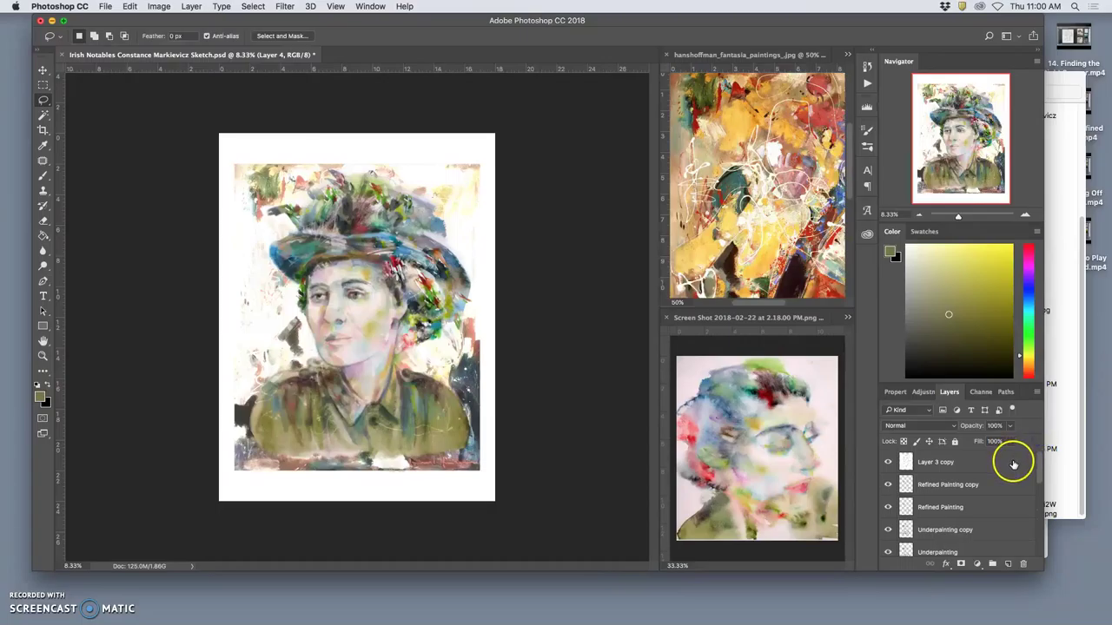
{"action": "left_click", "coordinate": [1007, 461]}
{"action": "key", "text": "super+v"}
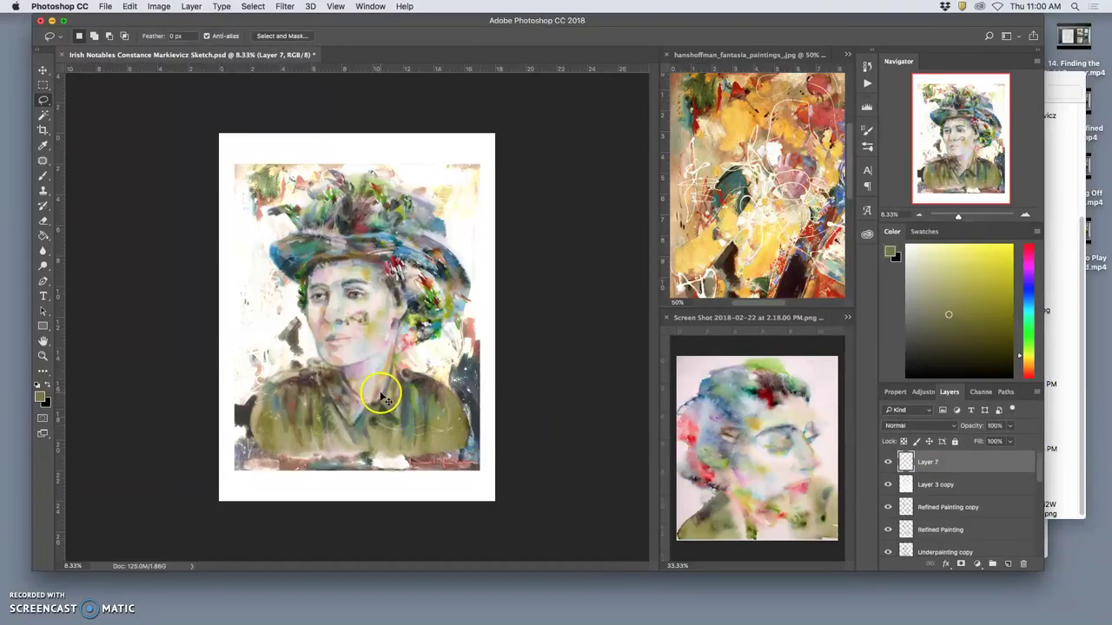
- Free-transform the pasted piece to about 573% and place it over the lower-right shoulder of the portrait
{"action": "key", "text": "super+t"}
{"action": "left_click_drag", "start_coordinate": [368, 325], "coordinate": [458, 441]}
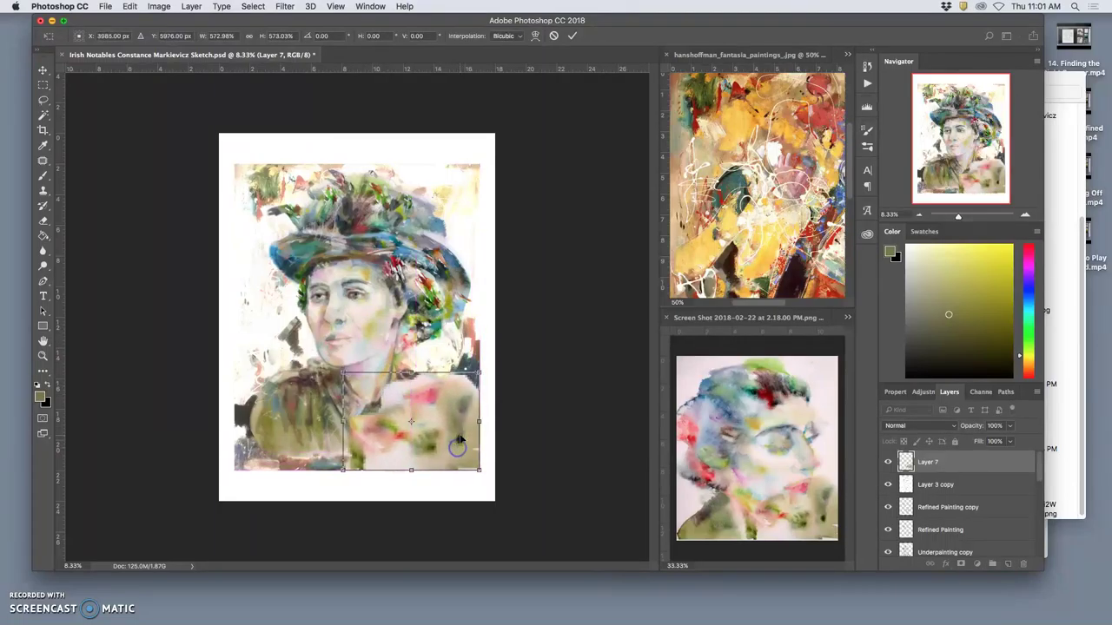
{"action": "key", "text": "Return"}
{"action": "key", "text": "l"}
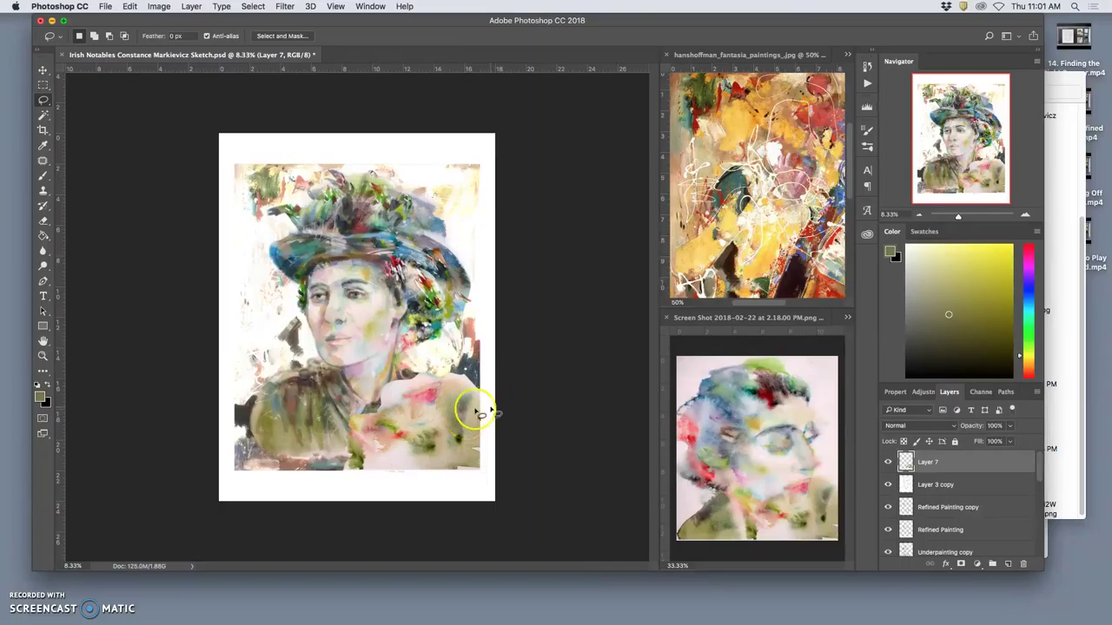
- Lighten the pasted shoulder piece with Levels, setting the midtone input level to 1.45
{"action": "left_click", "coordinate": [161, 9]}
{"action": "mouse_move", "coordinate": [172, 38]}
{"action": "left_click", "coordinate": [280, 49]}
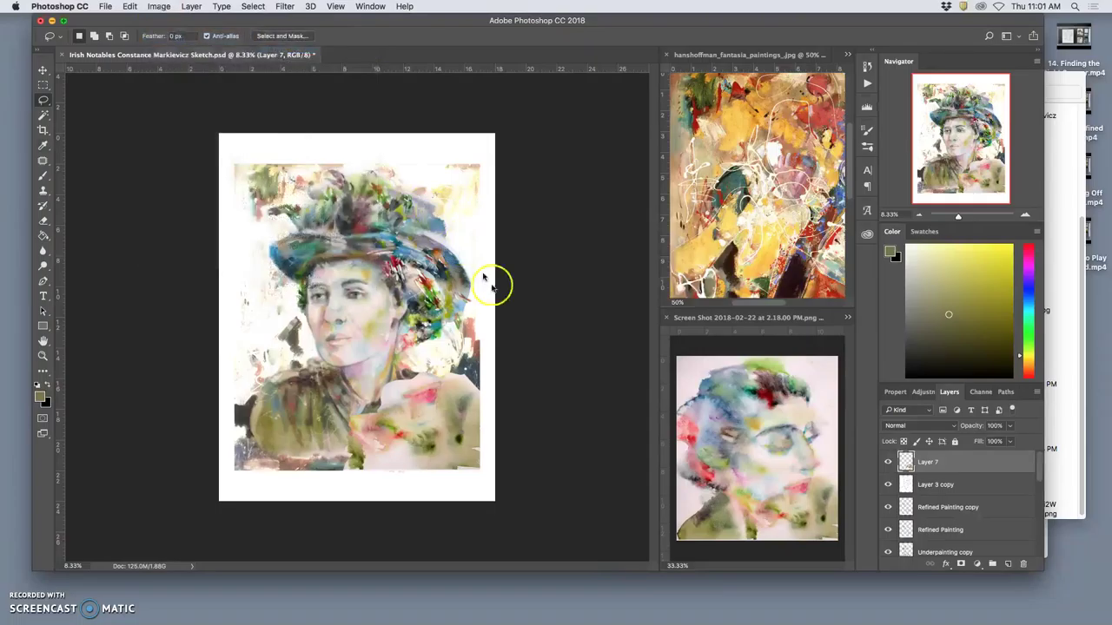
{"action": "key", "text": "super+l"}
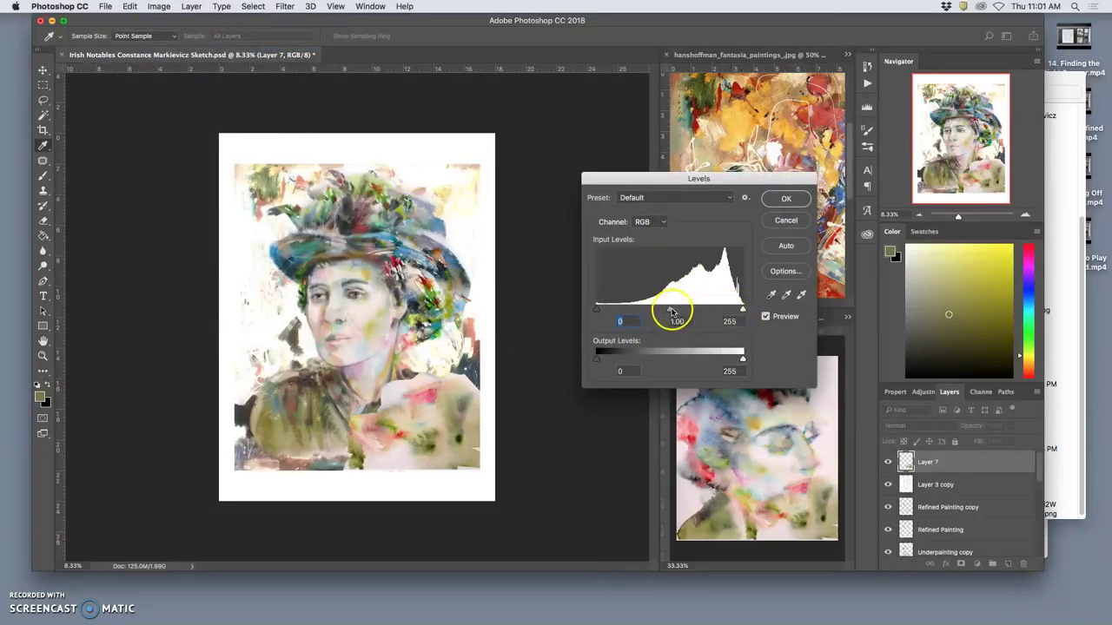
{"action": "left_click_drag", "start_coordinate": [663, 311], "coordinate": [652, 312]}
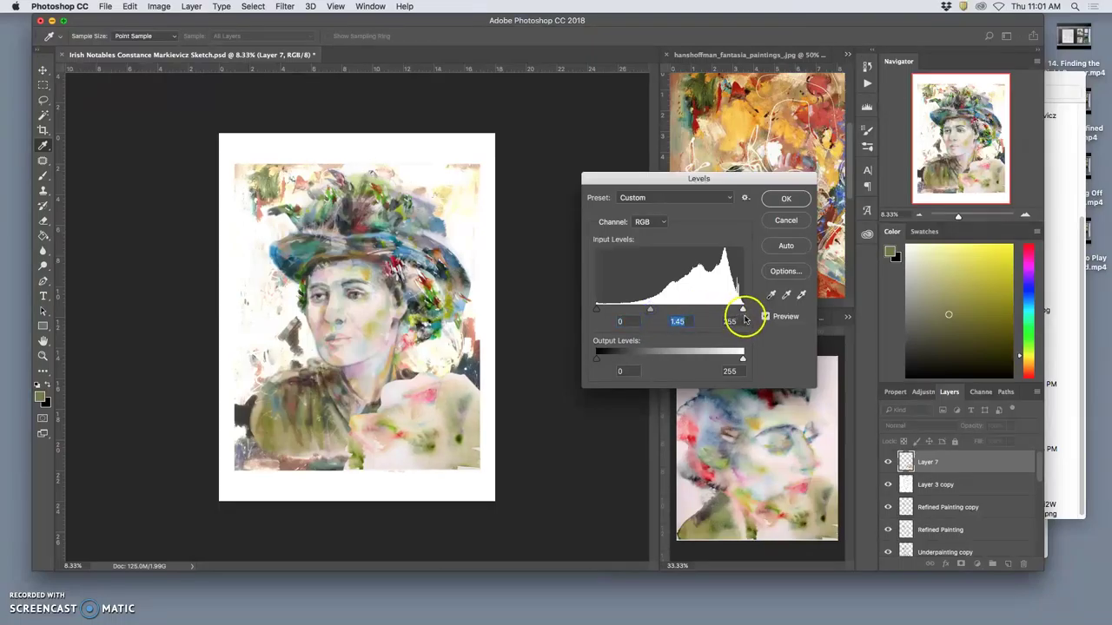
{"action": "mouse_move", "coordinate": [735, 311]}
{"action": "left_mouse_down"}
{"action": "mouse_move", "coordinate": [725, 312]}
{"action": "mouse_move", "coordinate": [743, 312]}
{"action": "left_mouse_up"}
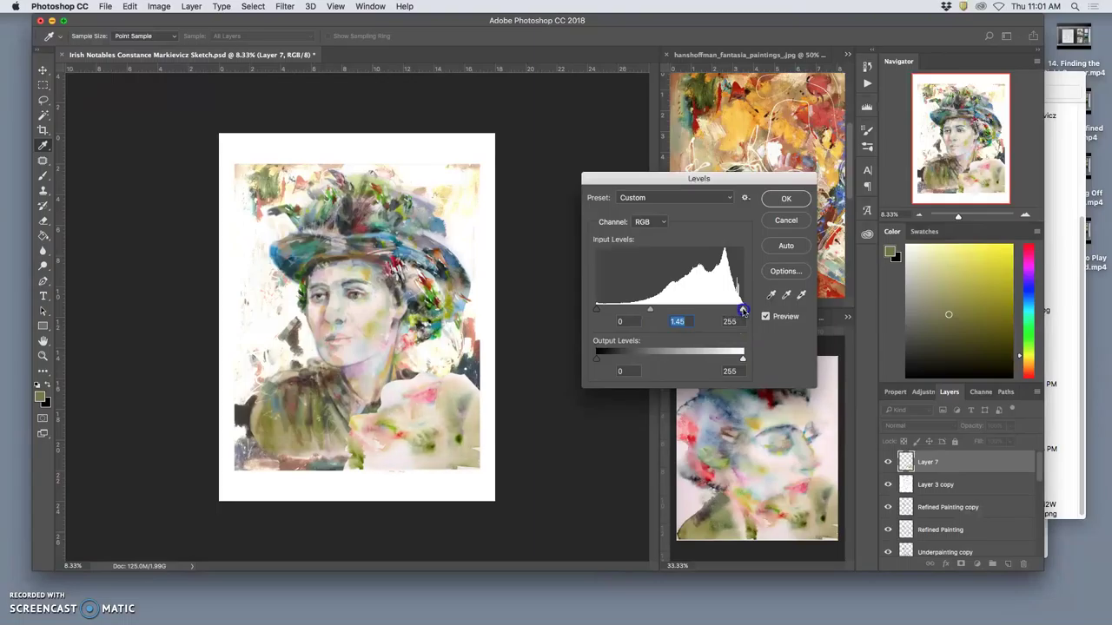
{"action": "left_click", "coordinate": [786, 199]}
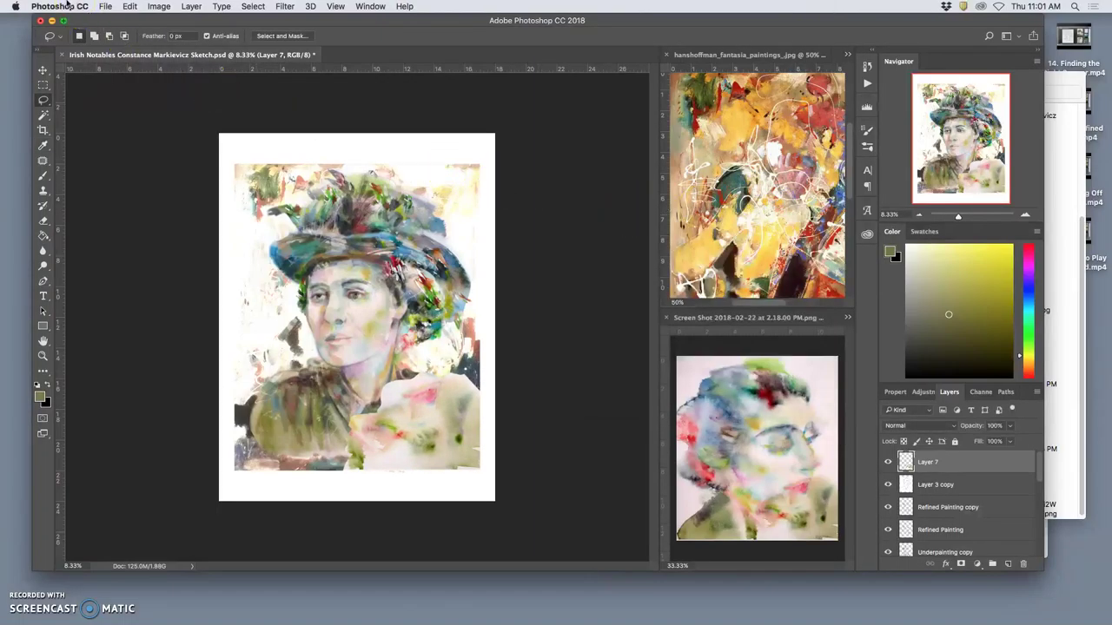
- Tint the pasted shoulder piece slightly greener with Color Balance, setting the midtones' magenta-green level to +9 and shifting the highlights toward green
{"action": "left_click", "coordinate": [159, 7]}
{"action": "left_click", "coordinate": [459, 143]}
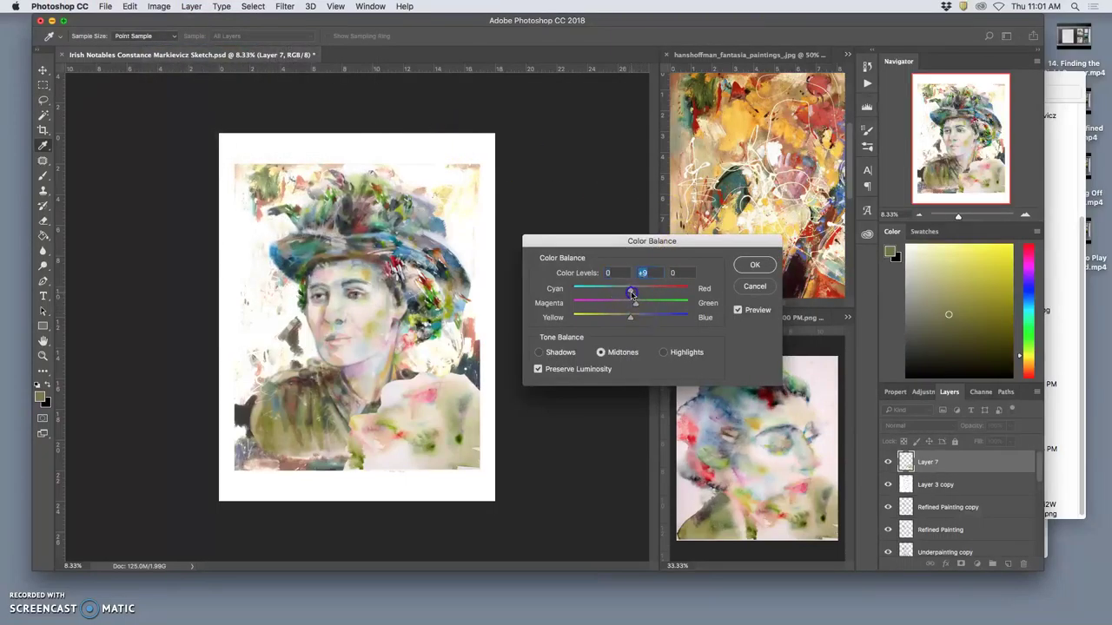
{"action": "left_click", "coordinate": [664, 351]}
{"action": "left_click", "coordinate": [633, 307]}
{"action": "left_click", "coordinate": [749, 264]}
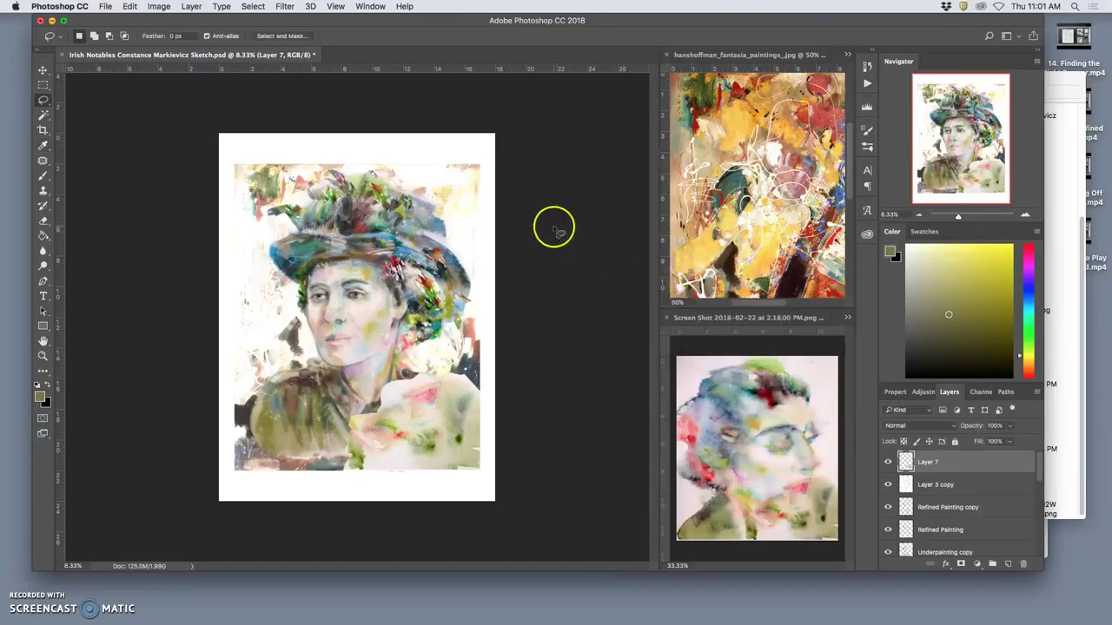
- Erase the upper and left edges of the pasted shoulder piece using a soft 2120 px eraser at 100% opacity, blending it into the jacket
{"action": "left_click", "coordinate": [43, 222]}
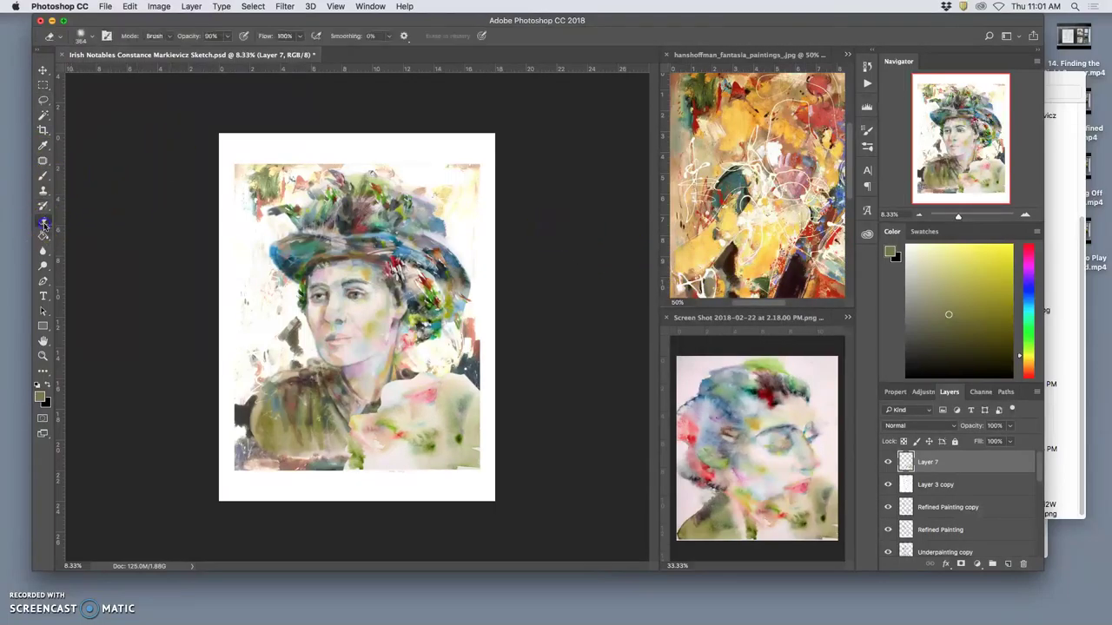
{"action": "left_click", "coordinate": [227, 35]}
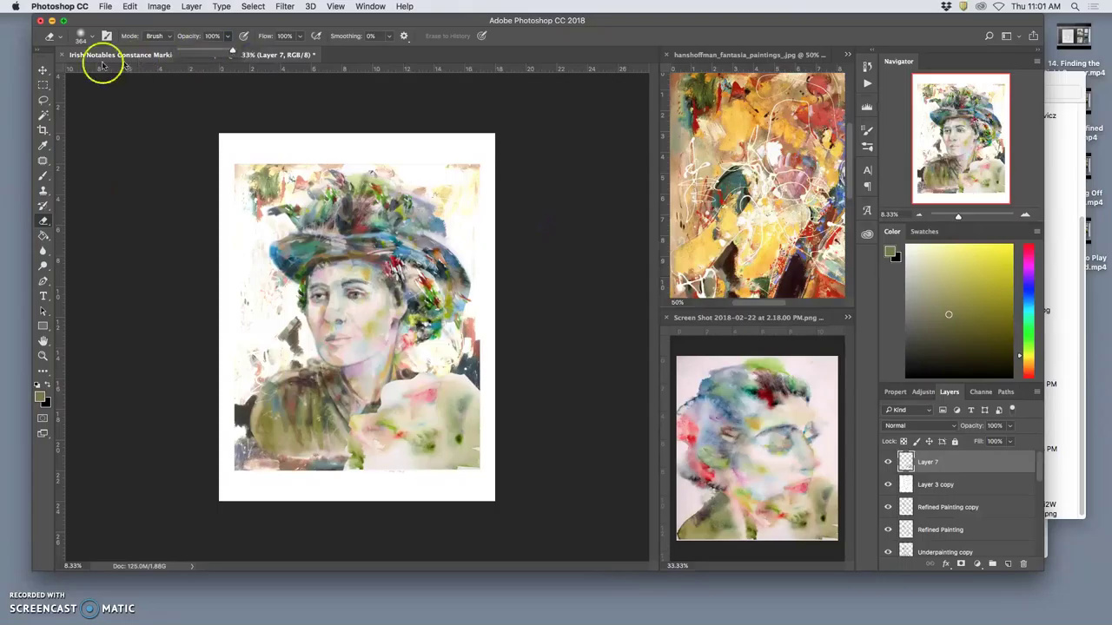
{"action": "left_click", "coordinate": [92, 37]}
{"action": "left_click_drag", "start_coordinate": [113, 72], "coordinate": [165, 72]}
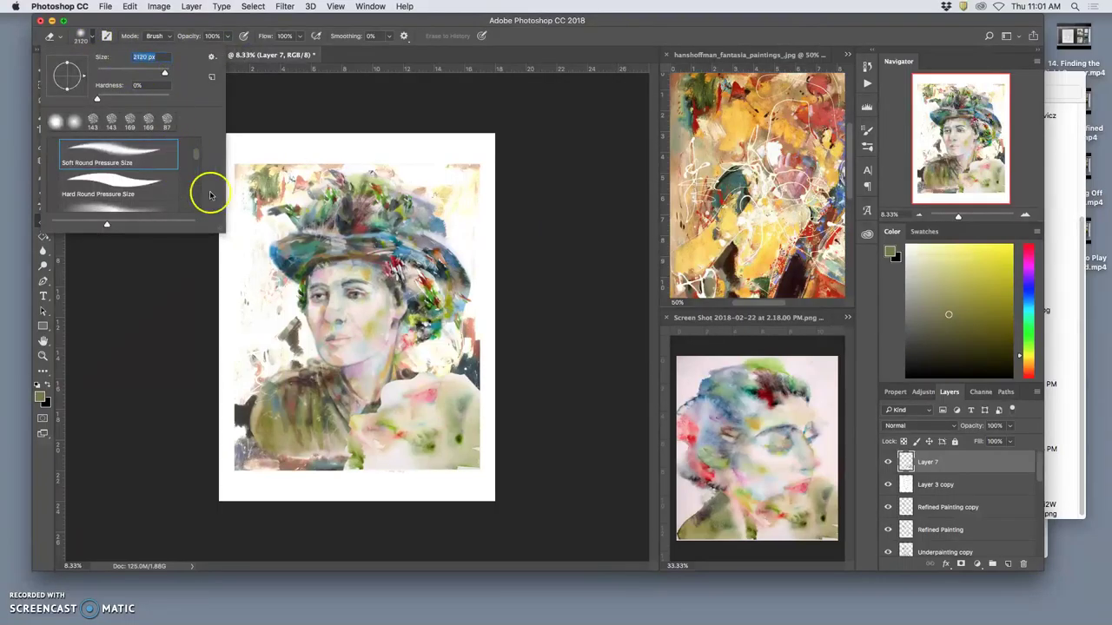
{"action": "mouse_move", "coordinate": [415, 359]}
{"action": "left_mouse_down"}
{"action": "mouse_move", "coordinate": [361, 387]}
{"action": "mouse_move", "coordinate": [413, 358]}
{"action": "mouse_move", "coordinate": [360, 372]}
{"action": "mouse_move", "coordinate": [442, 344]}
{"action": "mouse_move", "coordinate": [500, 368]}
{"action": "mouse_move", "coordinate": [449, 330]}
{"action": "mouse_move", "coordinate": [335, 362]}
{"action": "mouse_move", "coordinate": [316, 415]}
{"action": "mouse_move", "coordinate": [315, 495]}
{"action": "mouse_move", "coordinate": [360, 397]}
{"action": "mouse_move", "coordinate": [414, 358]}
{"action": "mouse_move", "coordinate": [313, 446]}
{"action": "mouse_move", "coordinate": [328, 445]}
{"action": "mouse_move", "coordinate": [318, 473]}
{"action": "mouse_move", "coordinate": [334, 497]}
{"action": "mouse_move", "coordinate": [405, 495]}
{"action": "left_mouse_up"}
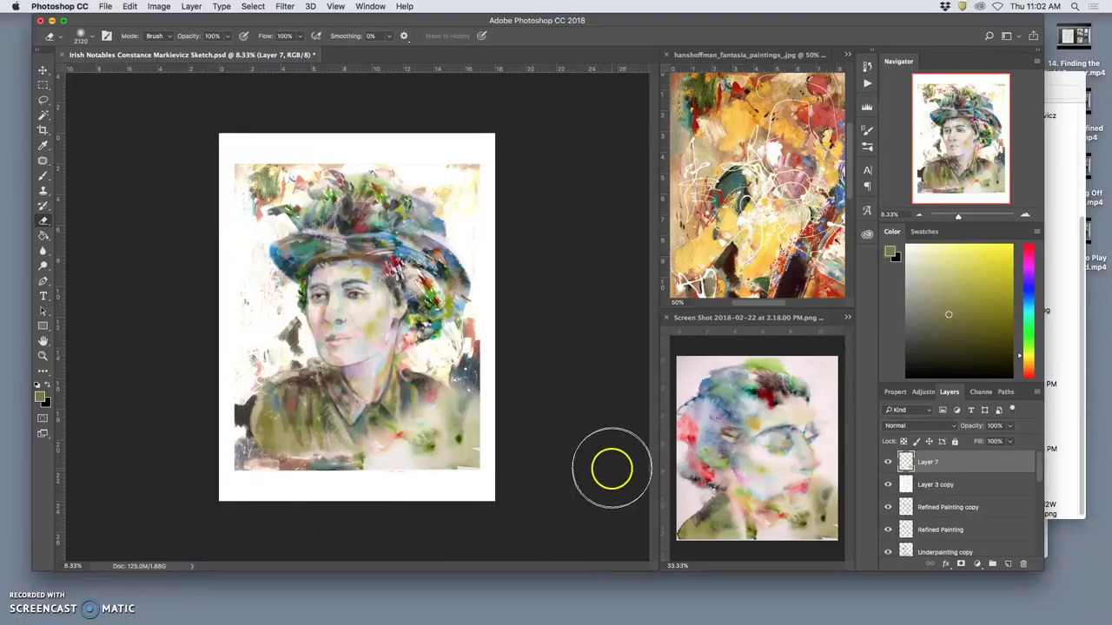
{"action": "left_click_drag", "start_coordinate": [472, 348], "coordinate": [485, 310]}
{"action": "key", "text": "super+z"}
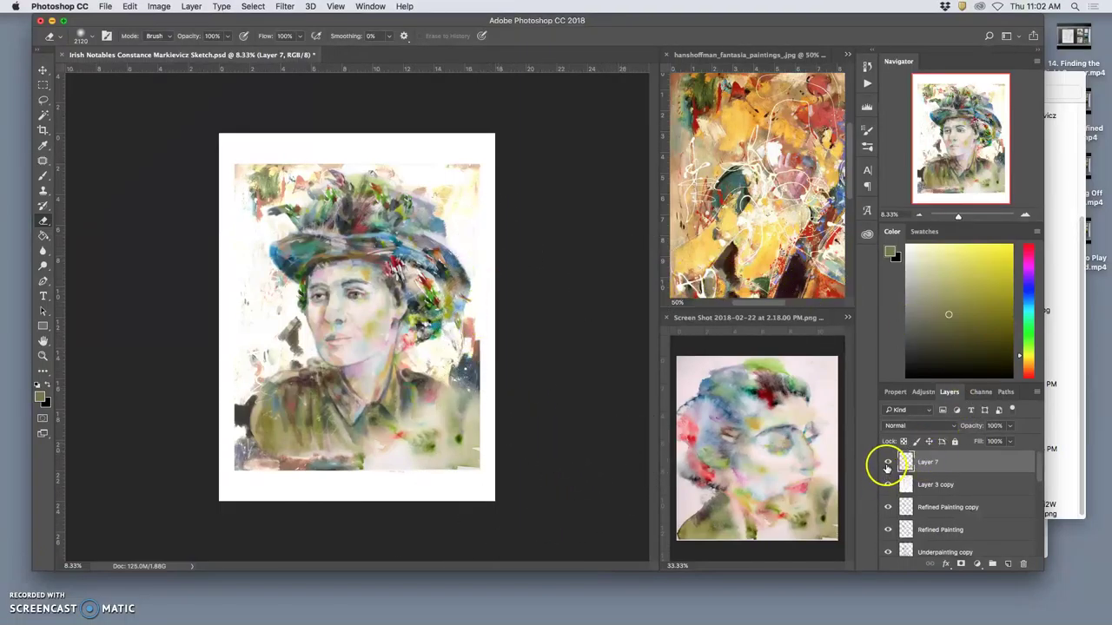
- Compare the portrait with and without Layer 7
{"action": "left_click", "coordinate": [888, 463]}
{"action": "left_click", "coordinate": [887, 463]}
{"action": "left_click", "coordinate": [888, 463]}
{"action": "left_click", "coordinate": [887, 463]}
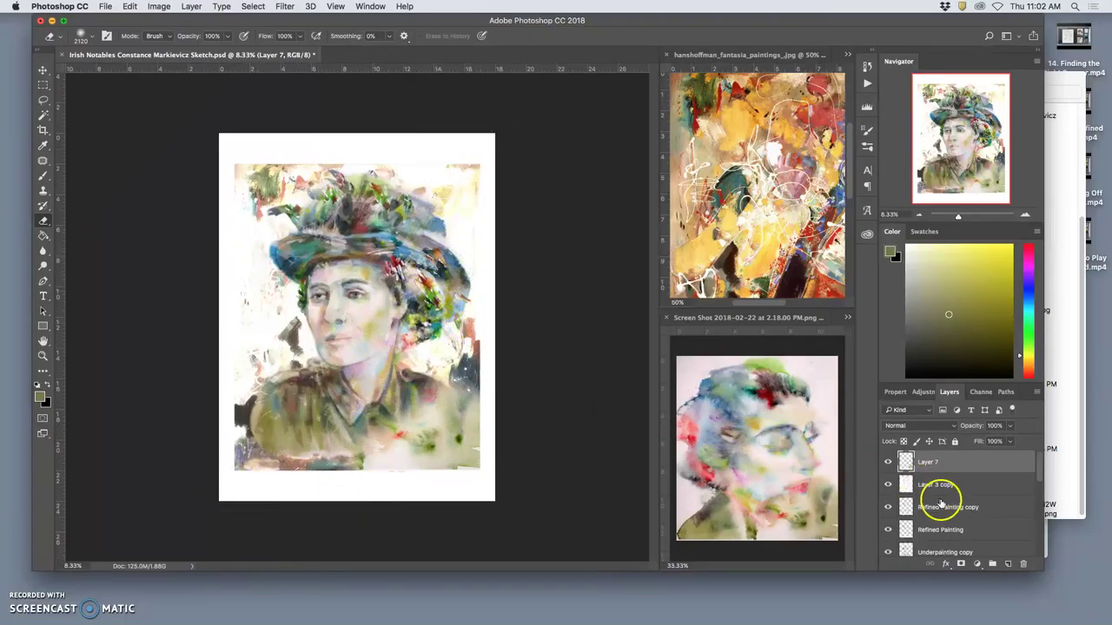
- Try to merge the three hanshoffman_fantasia_paintings_ layers into one
{"action": "left_click_drag", "start_coordinate": [1039, 471], "coordinate": [1035, 519]}
{"action": "left_click", "coordinate": [970, 508]}
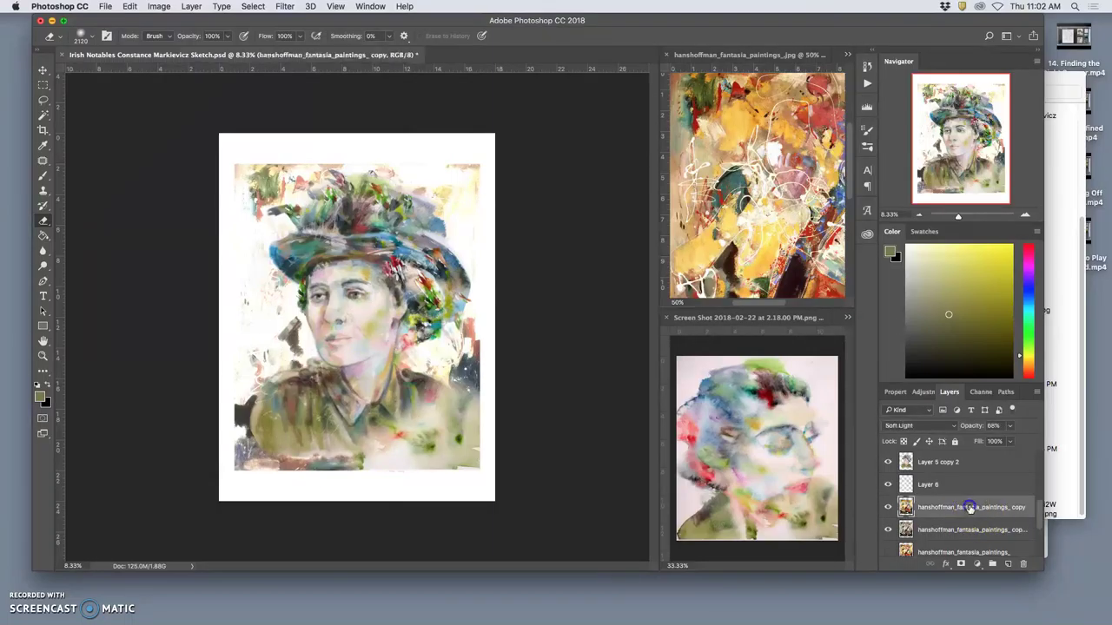
{"action": "left_click", "coordinate": [954, 547], "text": "shift"}
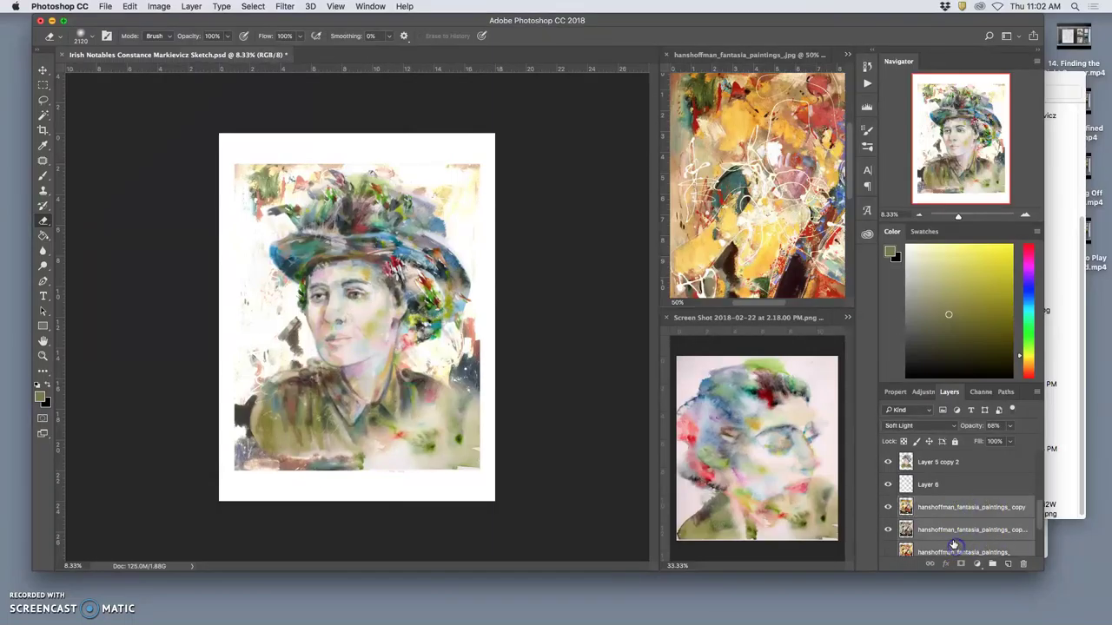
{"action": "key", "text": "super+e"}
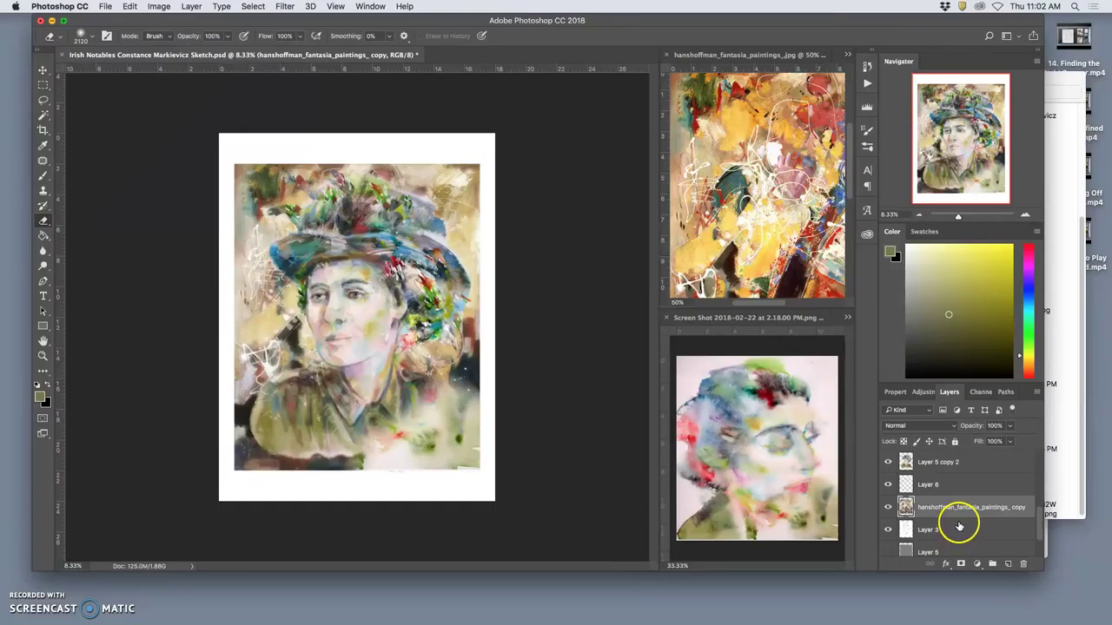
{"action": "key", "text": "super+z"}
- Delete the hidden original hanshoffman_fantasia_paintings_ layer
{"action": "left_click", "coordinate": [949, 546]}
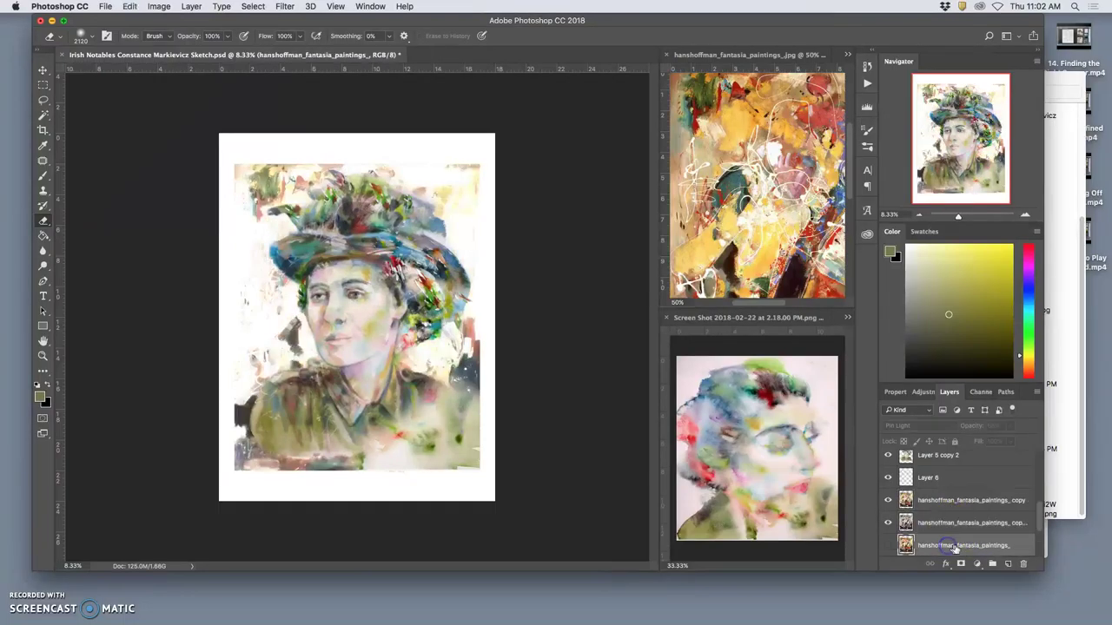
{"action": "left_click", "coordinate": [1024, 564]}
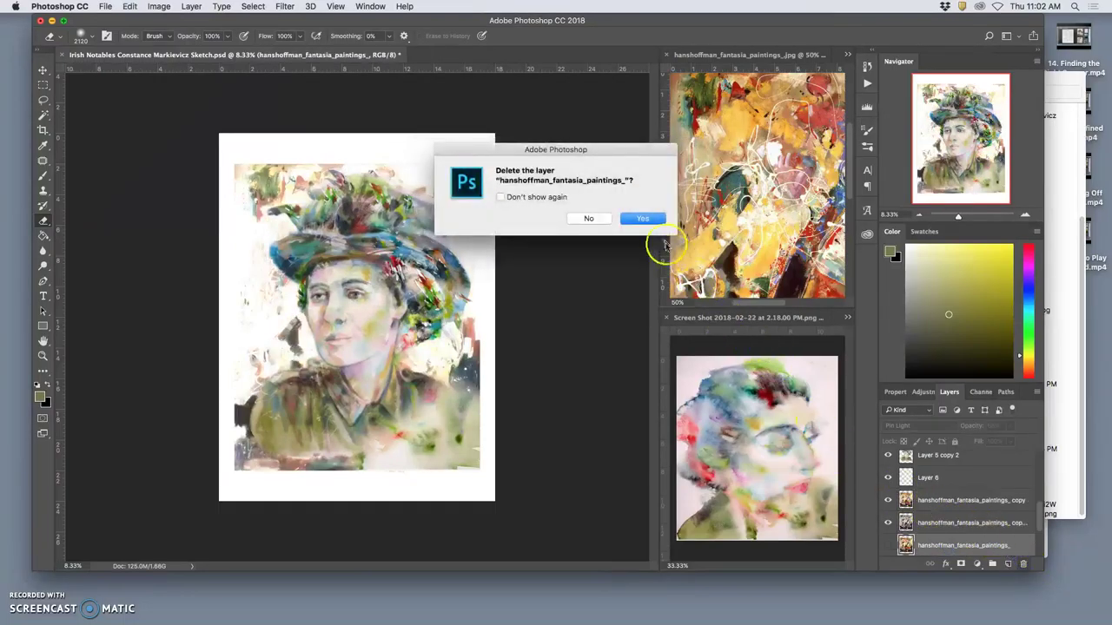
{"action": "left_click", "coordinate": [651, 220]}
- Try to merge the two remaining hanshoffman_fantasia_paintings_ copy layers
{"action": "left_click", "coordinate": [938, 502]}
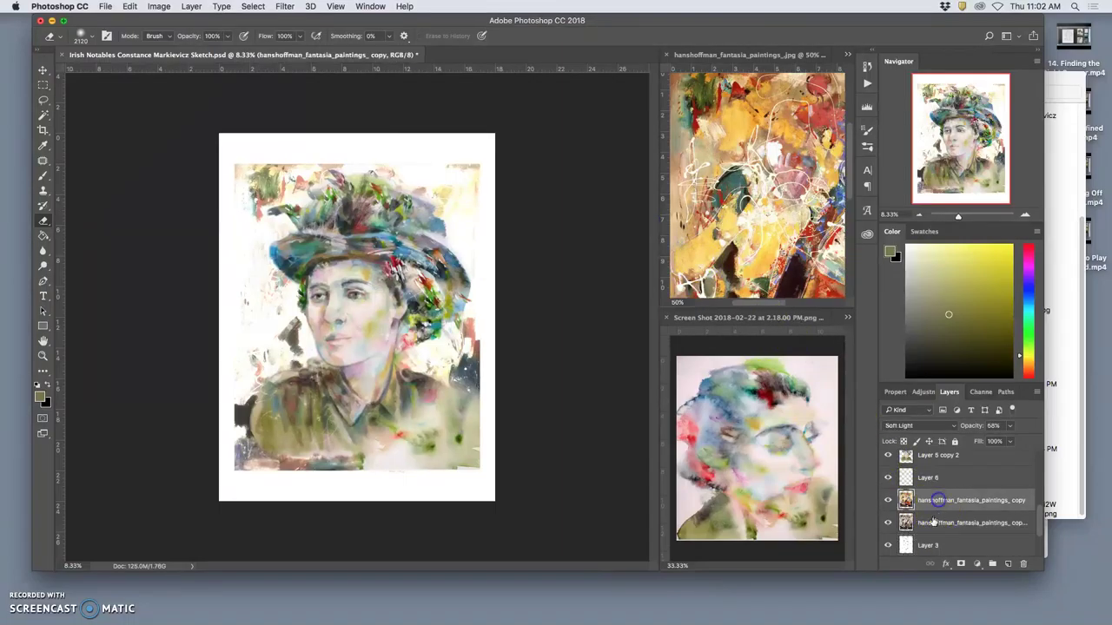
{"action": "left_click", "coordinate": [929, 522], "text": "shift"}
{"action": "key", "text": "super+e"}
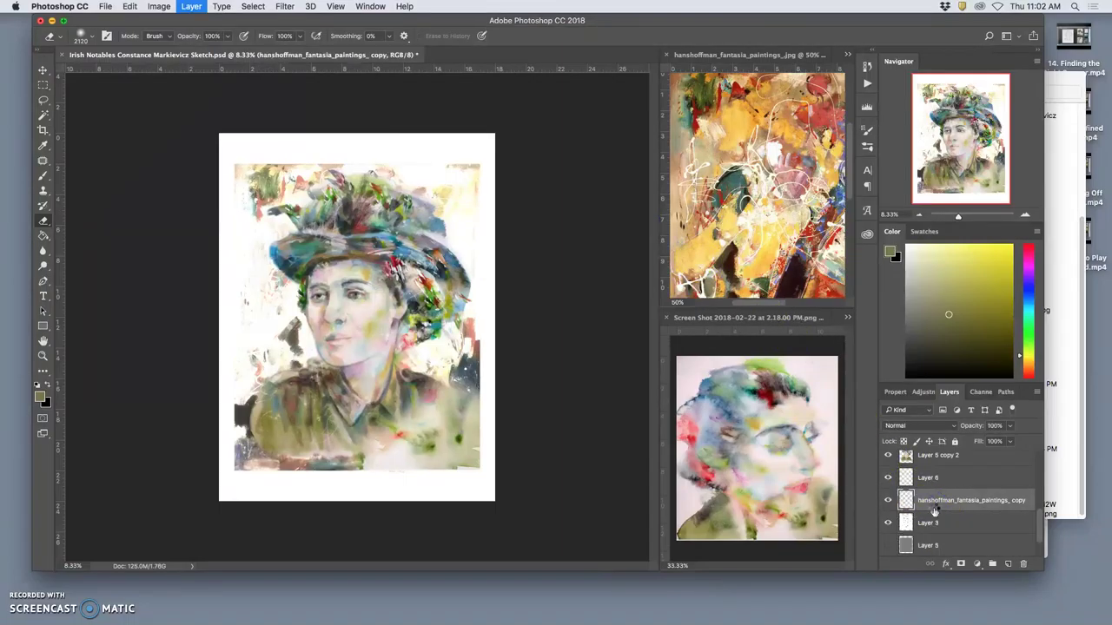
{"action": "left_click", "coordinate": [933, 504]}
{"action": "key", "text": "super+z"}
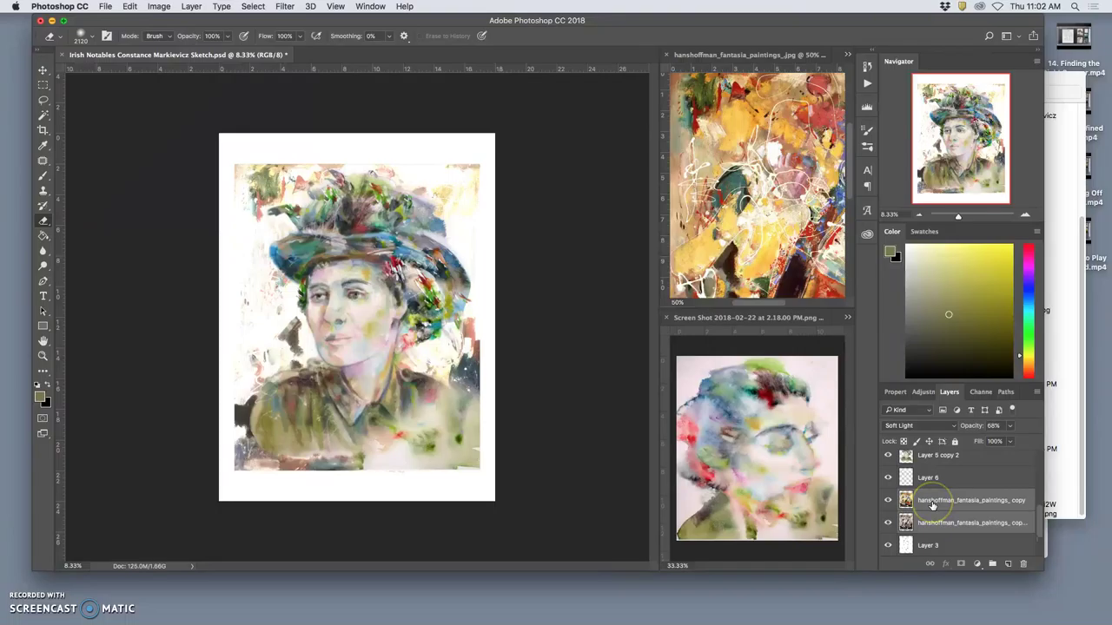
- Erase the hard outer edges of the two hanshoffman_fantasia_paintings_ copy layers with soft strokes around the painting's border
{"action": "left_click", "coordinate": [929, 503]}
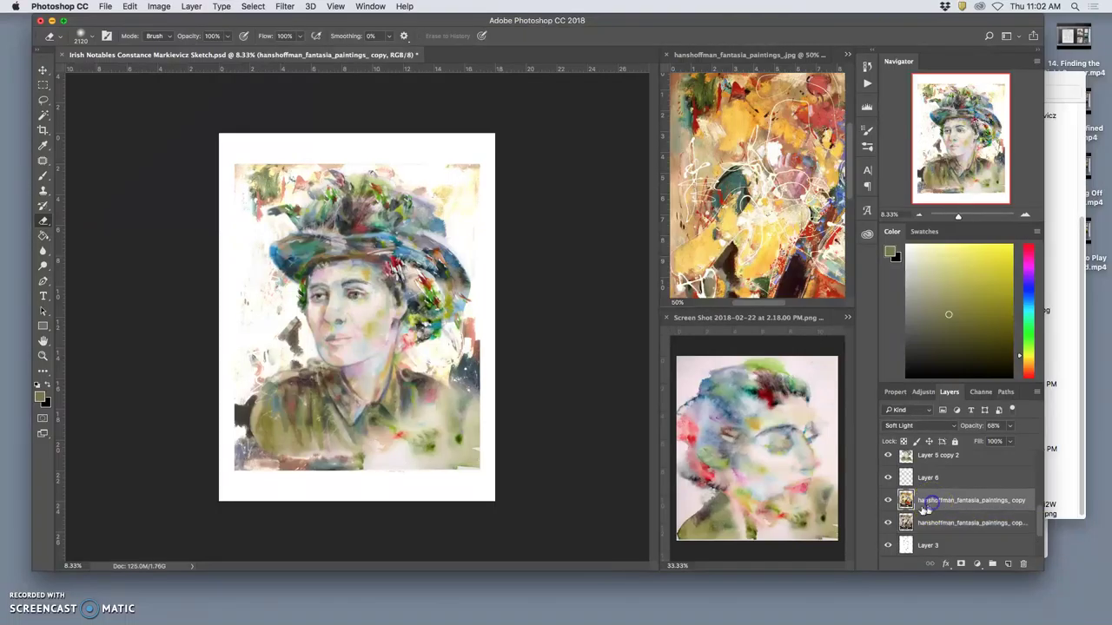
{"action": "left_click", "coordinate": [925, 520]}
{"action": "left_click", "coordinate": [931, 506]}
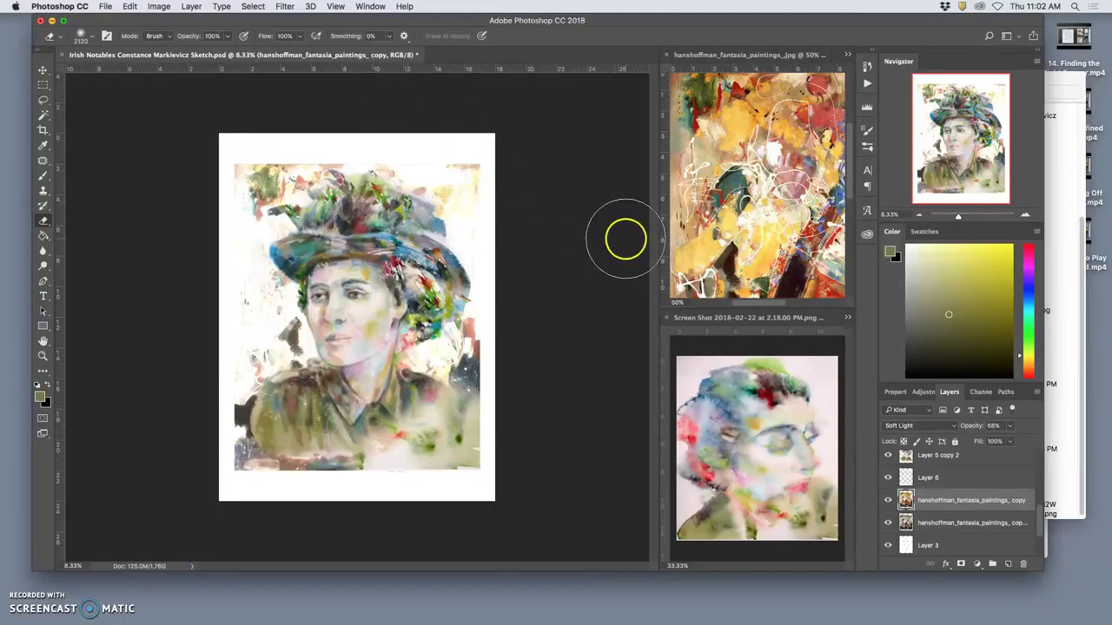
{"action": "left_click", "coordinate": [469, 158]}
{"action": "left_click", "coordinate": [467, 156]}
{"action": "mouse_move", "coordinate": [467, 157]}
{"action": "left_mouse_down"}
{"action": "mouse_move", "coordinate": [454, 154]}
{"action": "mouse_move", "coordinate": [481, 205]}
{"action": "left_mouse_up"}
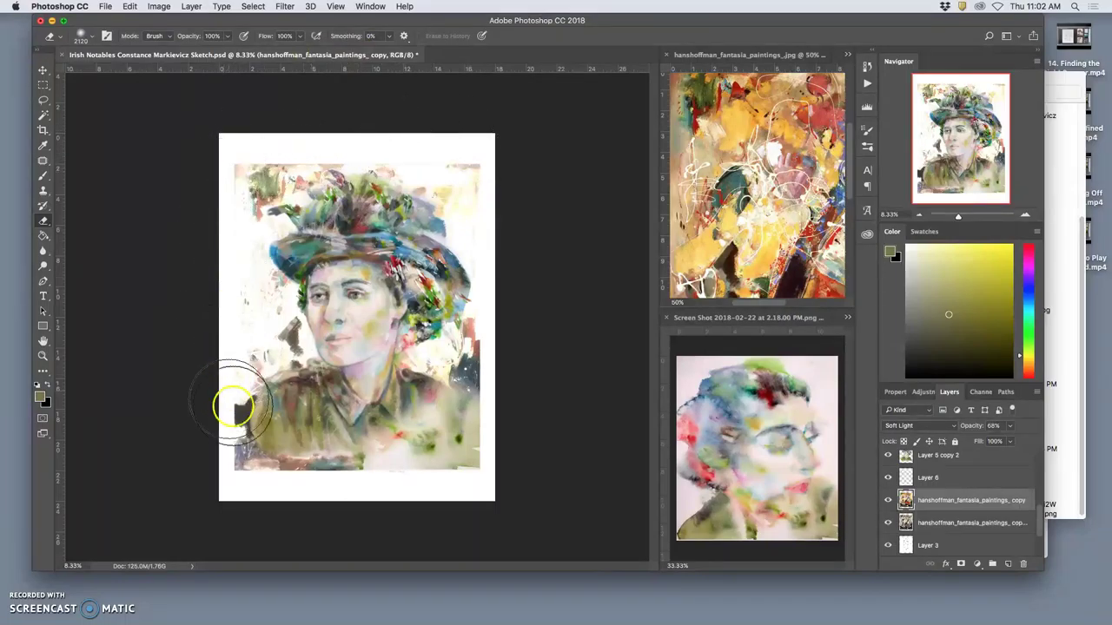
{"action": "left_click_drag", "start_coordinate": [229, 481], "coordinate": [445, 489]}
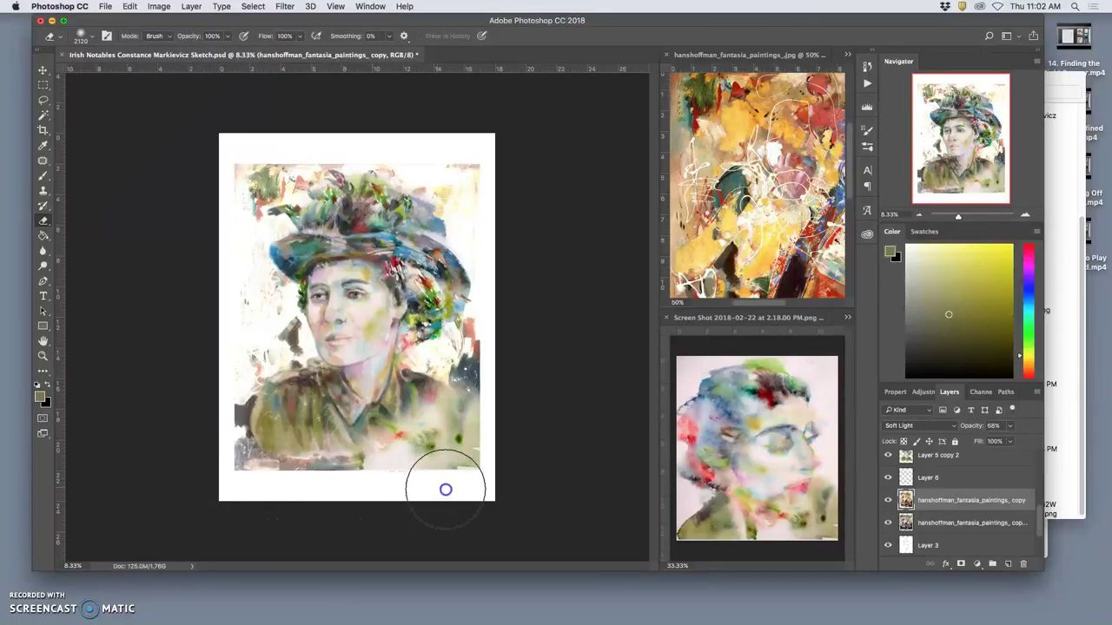
{"action": "left_click", "coordinate": [937, 521]}
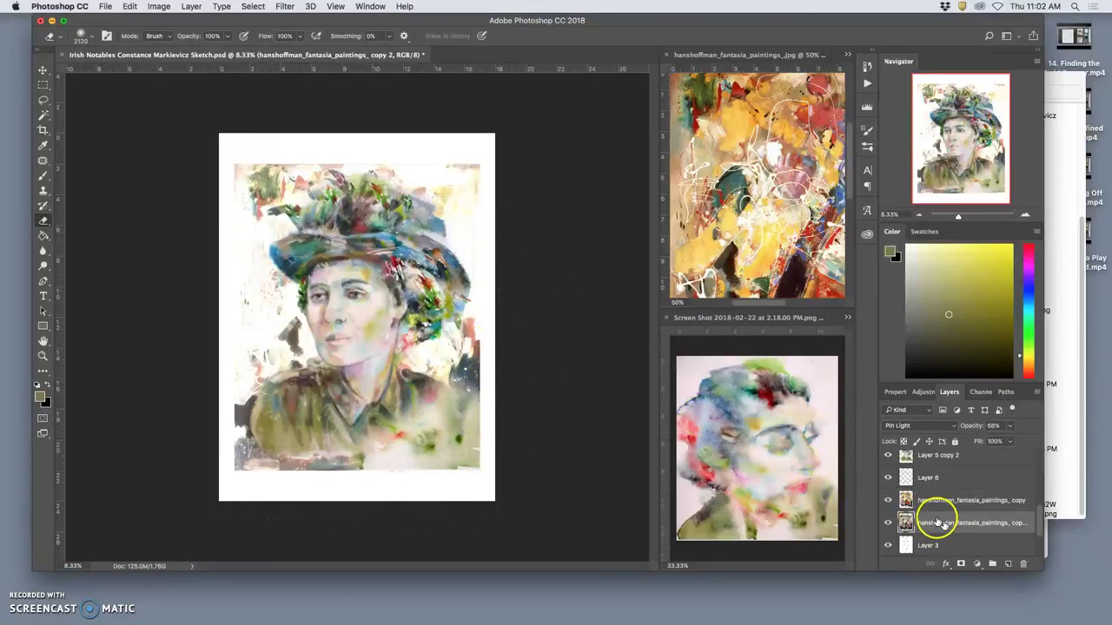
{"action": "mouse_move", "coordinate": [504, 183]}
{"action": "left_mouse_down"}
{"action": "mouse_move", "coordinate": [467, 143]}
{"action": "mouse_move", "coordinate": [393, 148]}
{"action": "mouse_move", "coordinate": [318, 135]}
{"action": "left_mouse_up"}
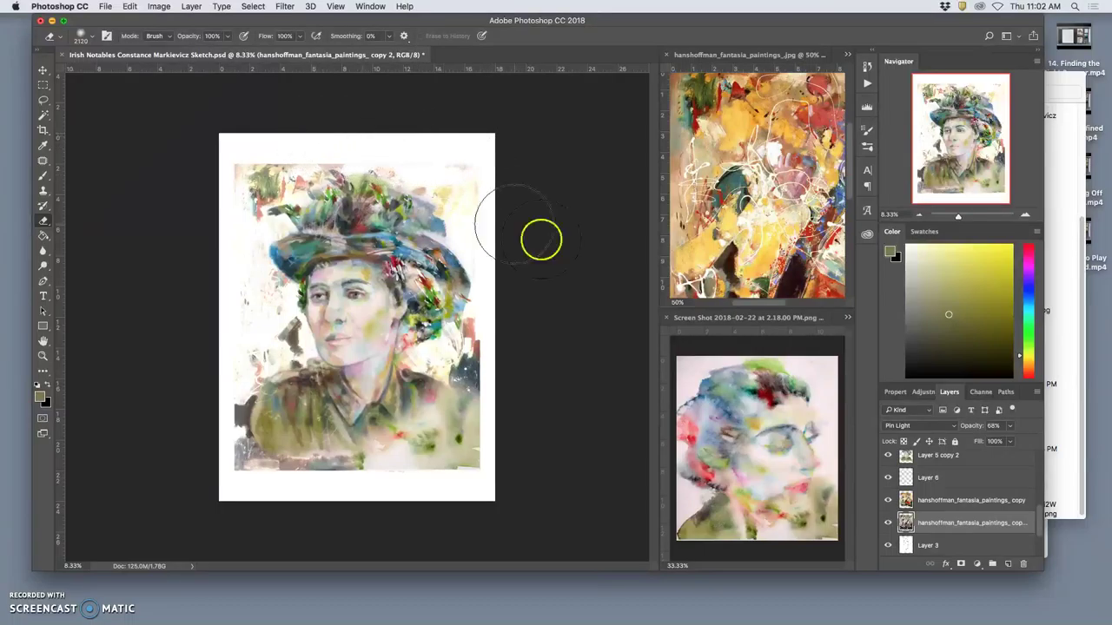
- Try the Normal blend mode on the hanshoffman_fantasia_paintings_ copy 2 layer
{"action": "left_click", "coordinate": [927, 504]}
{"action": "left_click", "coordinate": [918, 425]}
{"action": "left_click", "coordinate": [908, 257]}
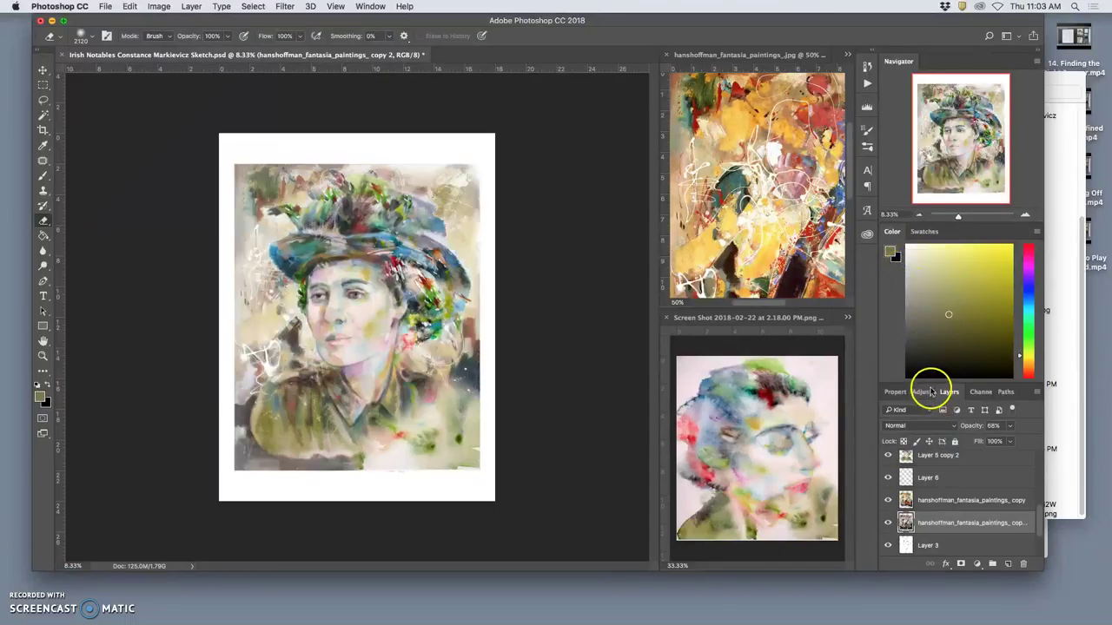
{"action": "key", "text": "super+z"}
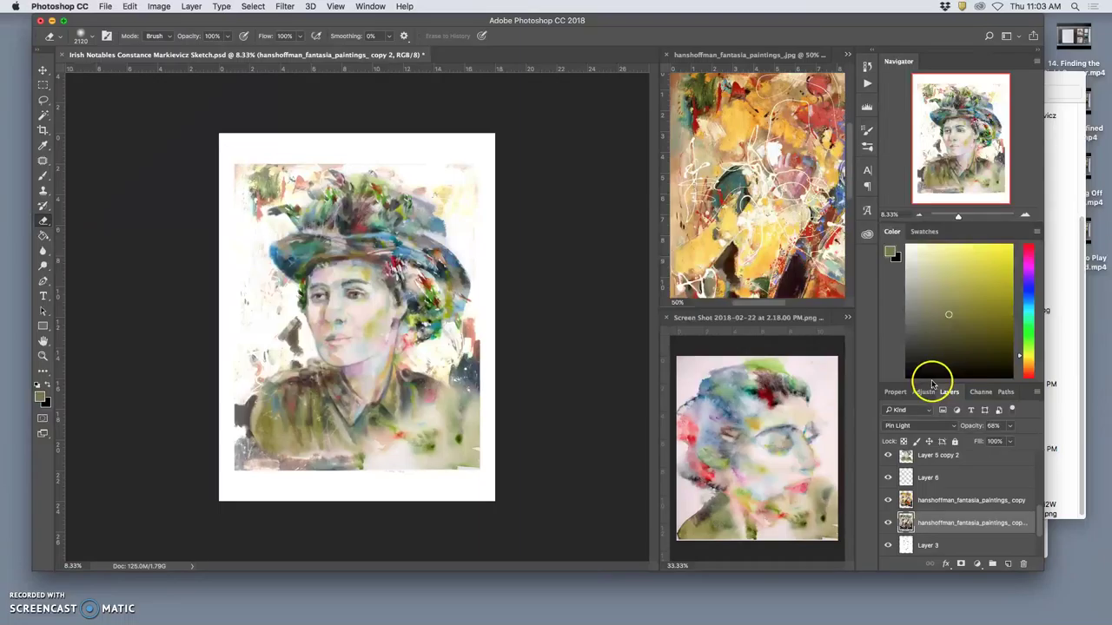
- Duplicate the hanshoffman_fantasia_paintings_ copy 2 layer, set the duplicate's opacity to 36%, and try to merge it with the original
{"action": "key", "text": "super+j"}
{"action": "left_click", "coordinate": [945, 528]}
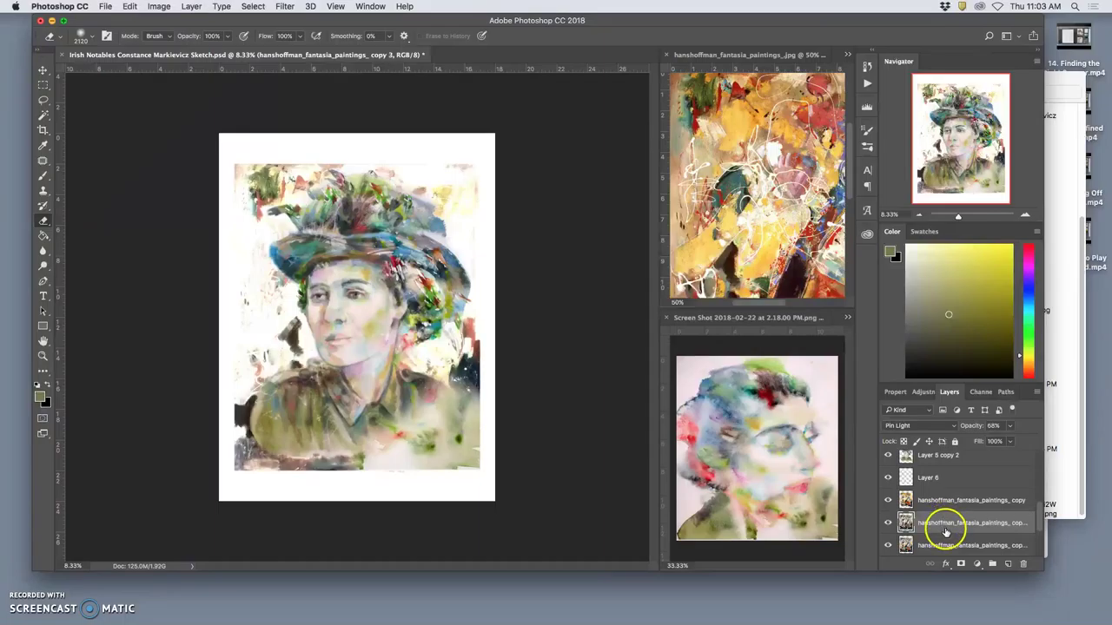
{"action": "left_click_drag", "start_coordinate": [1012, 431], "coordinate": [992, 440]}
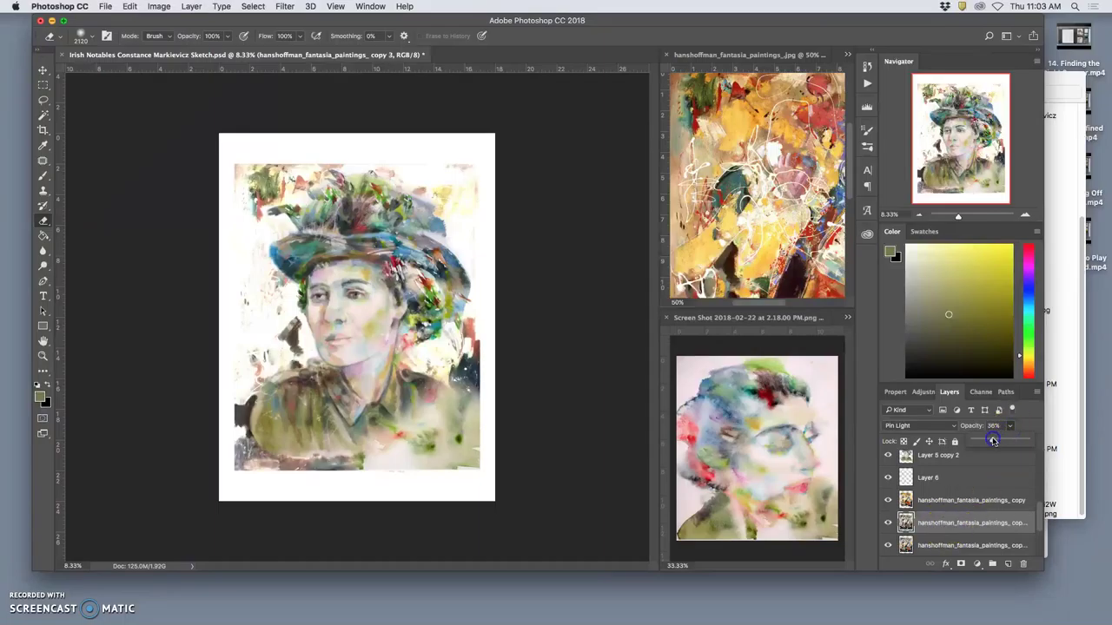
{"action": "left_click", "coordinate": [961, 542]}
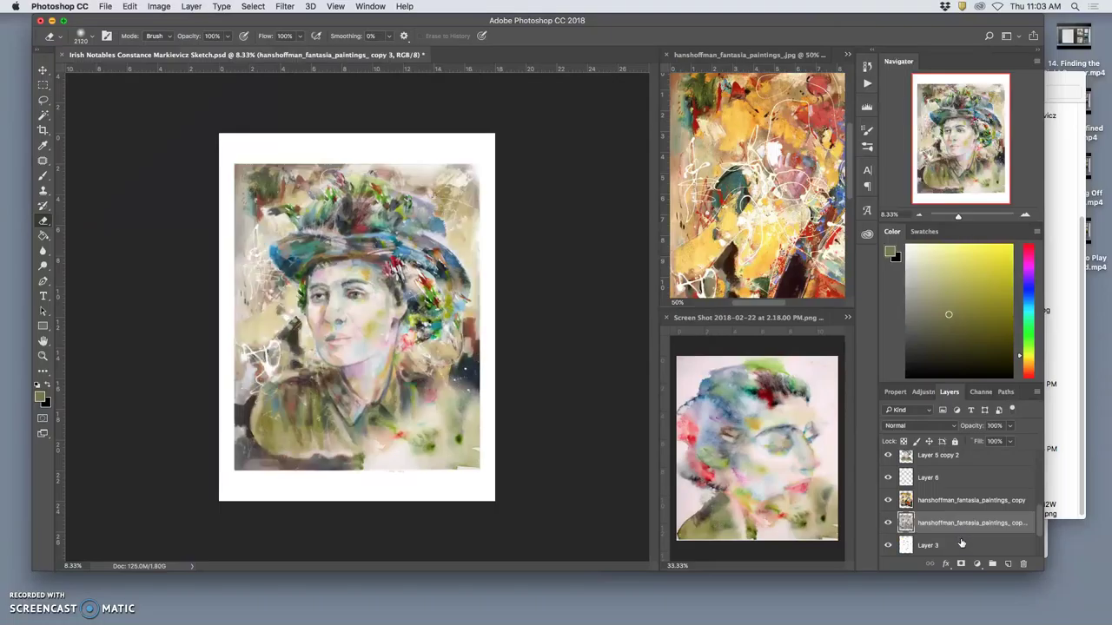
{"action": "key", "text": "super+z"}
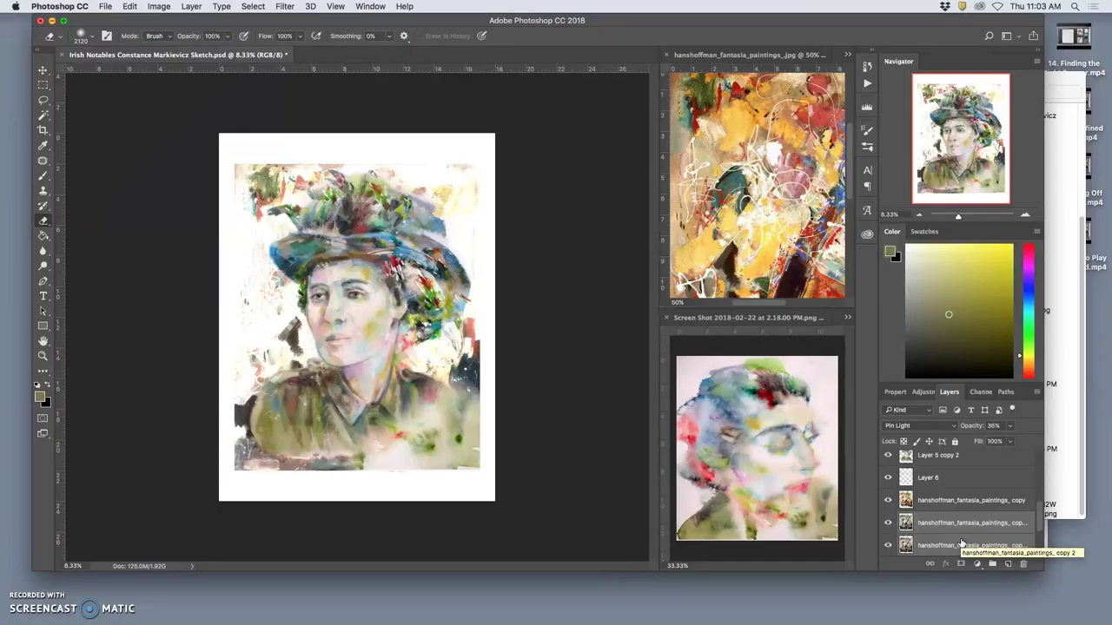
- Compare the portrait with and without the duplicated hanshoffman_fantasia_paintings_ copy 3 layer, and delete that layer
{"action": "left_click", "coordinate": [905, 522]}
{"action": "left_click", "coordinate": [888, 523]}
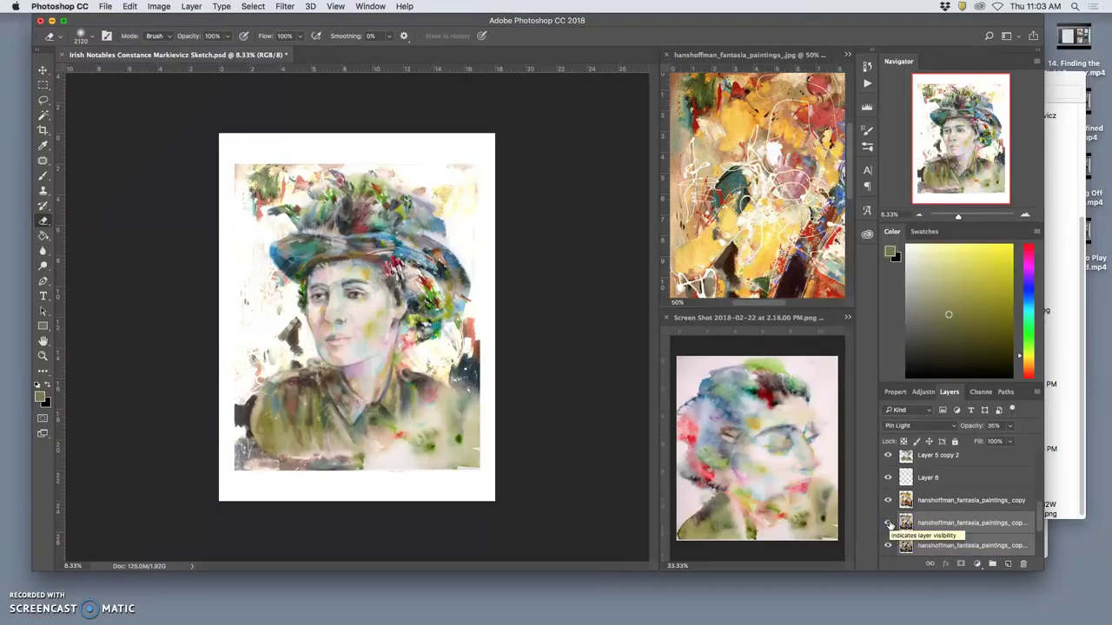
{"action": "left_click", "coordinate": [888, 523]}
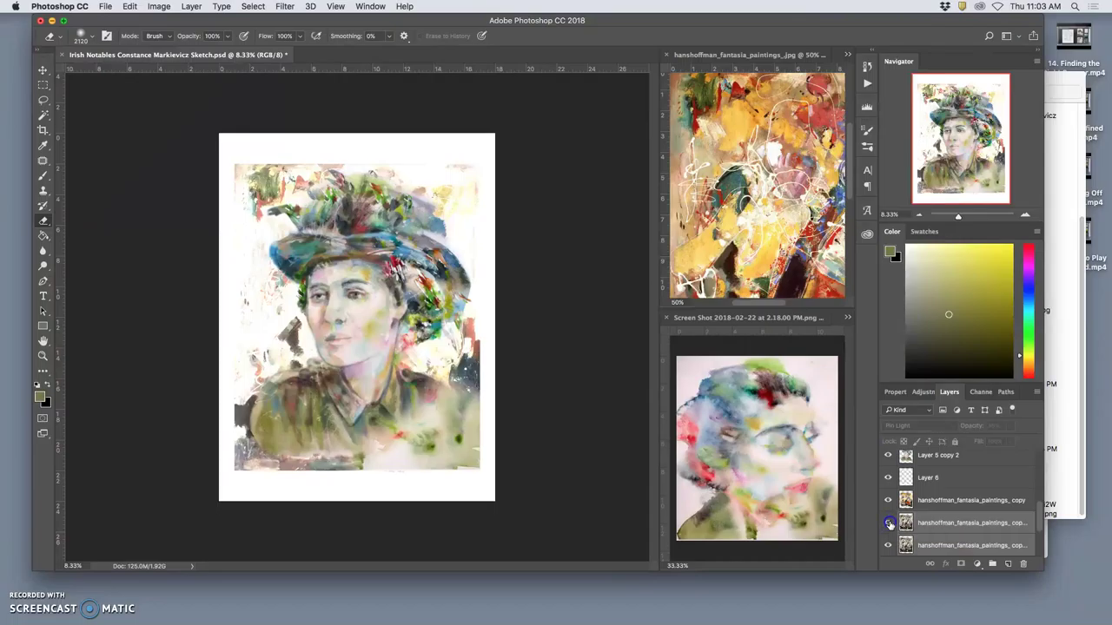
{"action": "left_click", "coordinate": [889, 523]}
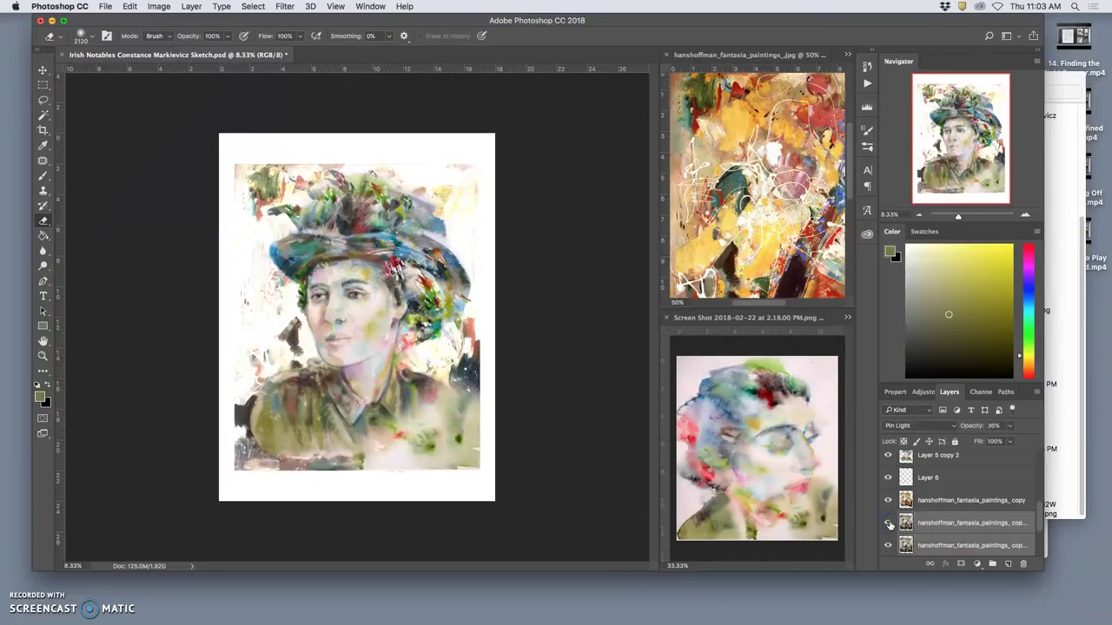
{"action": "left_click", "coordinate": [889, 523]}
{"action": "left_click", "coordinate": [928, 524]}
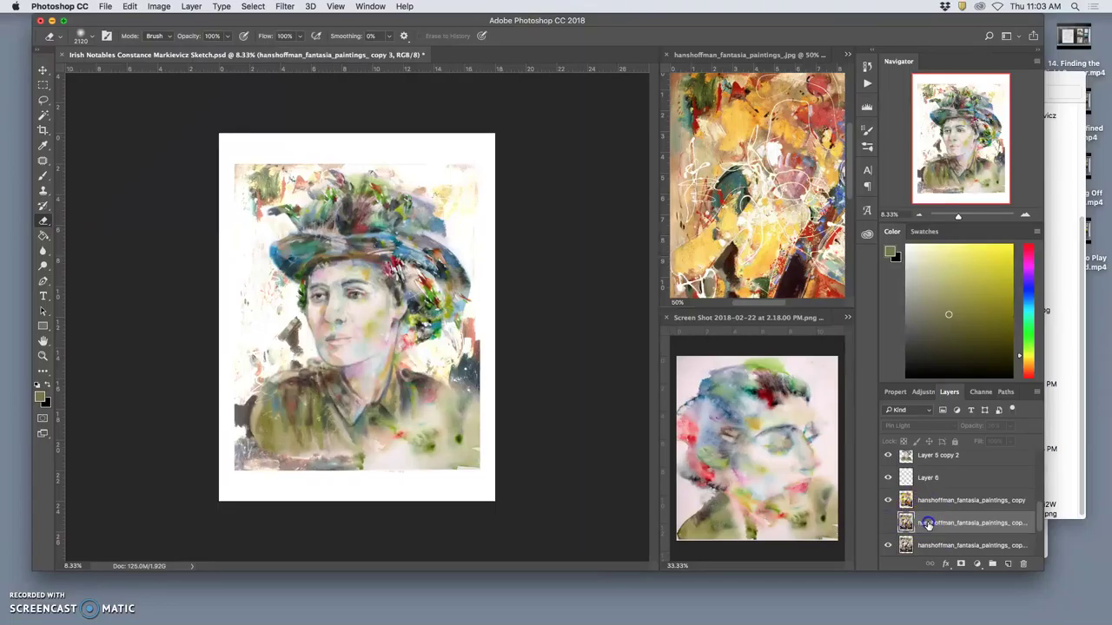
{"action": "key", "text": "Delete"}
- Soften the hanshoffman_fantasia_paintings_ copy 2 layer's outer edges further by erasing from the left side around to the upper right corner
{"action": "left_click", "coordinate": [888, 502]}
{"action": "left_click", "coordinate": [888, 502]}
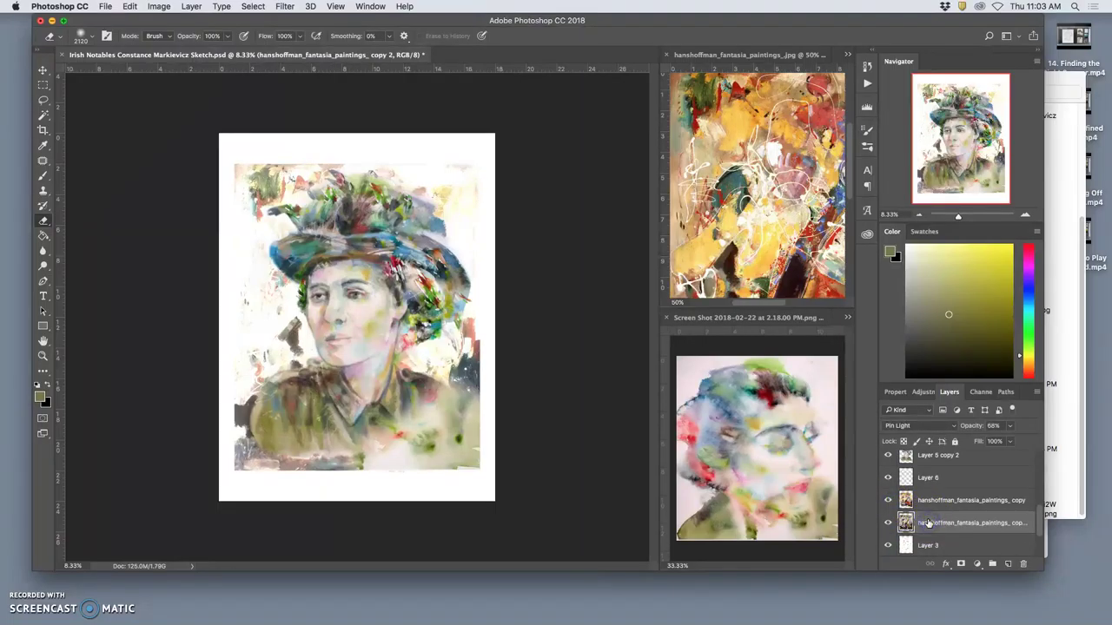
{"action": "mouse_move", "coordinate": [202, 378]}
{"action": "left_mouse_down"}
{"action": "mouse_move", "coordinate": [213, 456]}
{"action": "mouse_move", "coordinate": [205, 384]}
{"action": "mouse_move", "coordinate": [209, 475]}
{"action": "mouse_move", "coordinate": [227, 481]}
{"action": "mouse_move", "coordinate": [213, 473]}
{"action": "mouse_move", "coordinate": [199, 395]}
{"action": "mouse_move", "coordinate": [208, 189]}
{"action": "mouse_move", "coordinate": [245, 140]}
{"action": "mouse_move", "coordinate": [362, 136]}
{"action": "mouse_move", "coordinate": [347, 148]}
{"action": "mouse_move", "coordinate": [379, 144]}
{"action": "mouse_move", "coordinate": [379, 156]}
{"action": "mouse_move", "coordinate": [352, 158]}
{"action": "mouse_move", "coordinate": [456, 146]}
{"action": "mouse_move", "coordinate": [492, 174]}
{"action": "left_mouse_up"}
{"action": "key", "text": "super+z"}
- Try erasing along the top edge of the hanshoffman_fantasia_paintings_ copy layer, and step back through the last strokes
{"action": "left_click", "coordinate": [906, 499]}
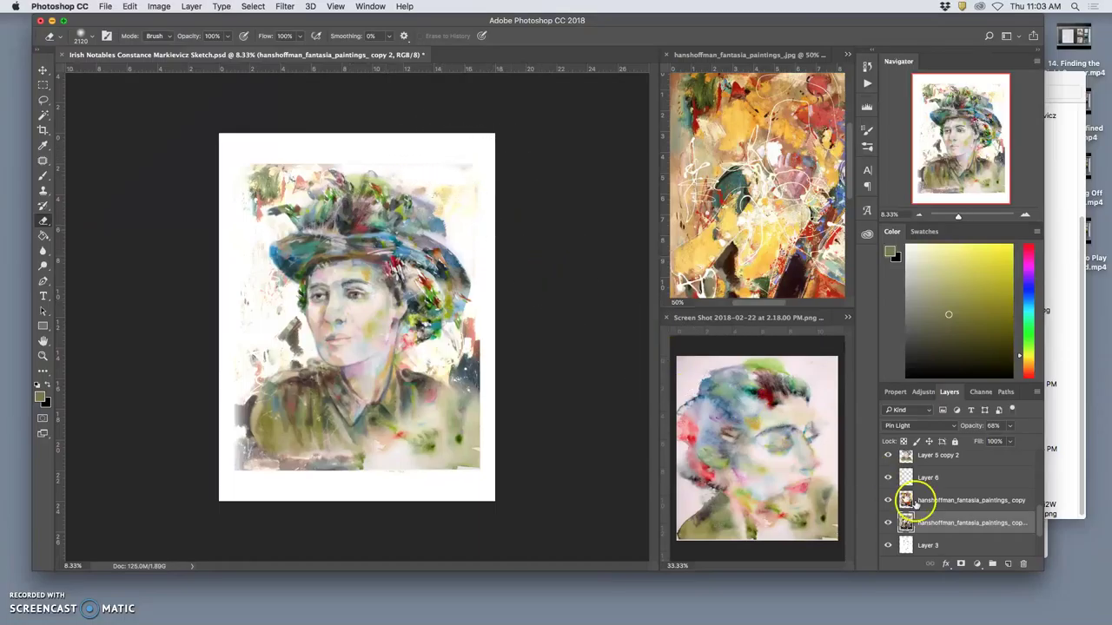
{"action": "left_click", "coordinate": [945, 502]}
{"action": "mouse_move", "coordinate": [378, 150]}
{"action": "left_mouse_down"}
{"action": "mouse_move", "coordinate": [367, 148]}
{"action": "mouse_move", "coordinate": [402, 157]}
{"action": "left_mouse_up"}
{"action": "key", "text": "alt+super+z"}
{"action": "key", "text": "alt+super+z"}
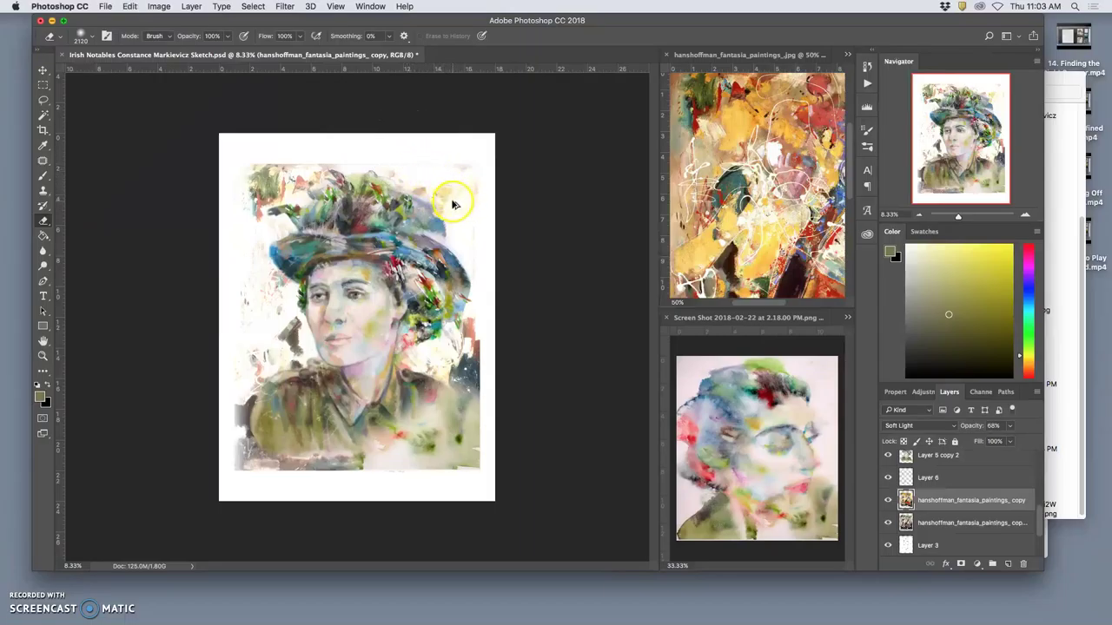
- Erase the upper left and top edges of the hanshoffman_fantasia_paintings_ copy and copy 2 layers
{"action": "mouse_move", "coordinate": [222, 154]}
{"action": "left_mouse_down"}
{"action": "mouse_move", "coordinate": [243, 146]}
{"action": "mouse_move", "coordinate": [226, 188]}
{"action": "left_mouse_up"}
{"action": "left_click", "coordinate": [934, 522]}
{"action": "left_click", "coordinate": [209, 179]}
{"action": "left_click_drag", "start_coordinate": [245, 139], "coordinate": [382, 151]}
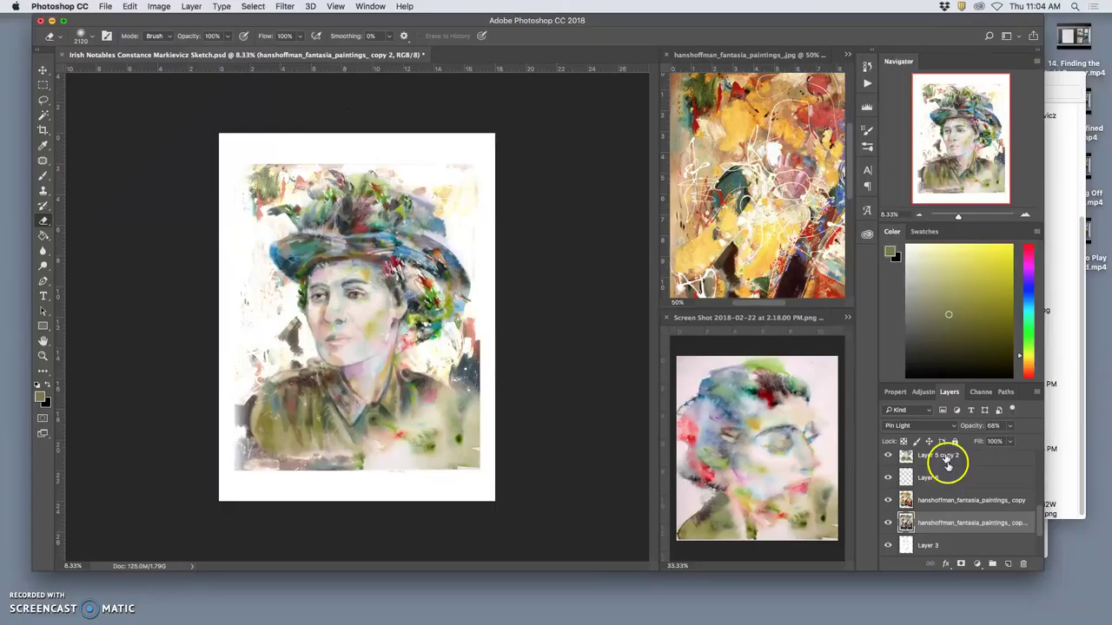
- Erase Layer 3 copy along the portrait's top edge and down its right side
{"action": "left_click_drag", "start_coordinate": [1042, 511], "coordinate": [1043, 454]}
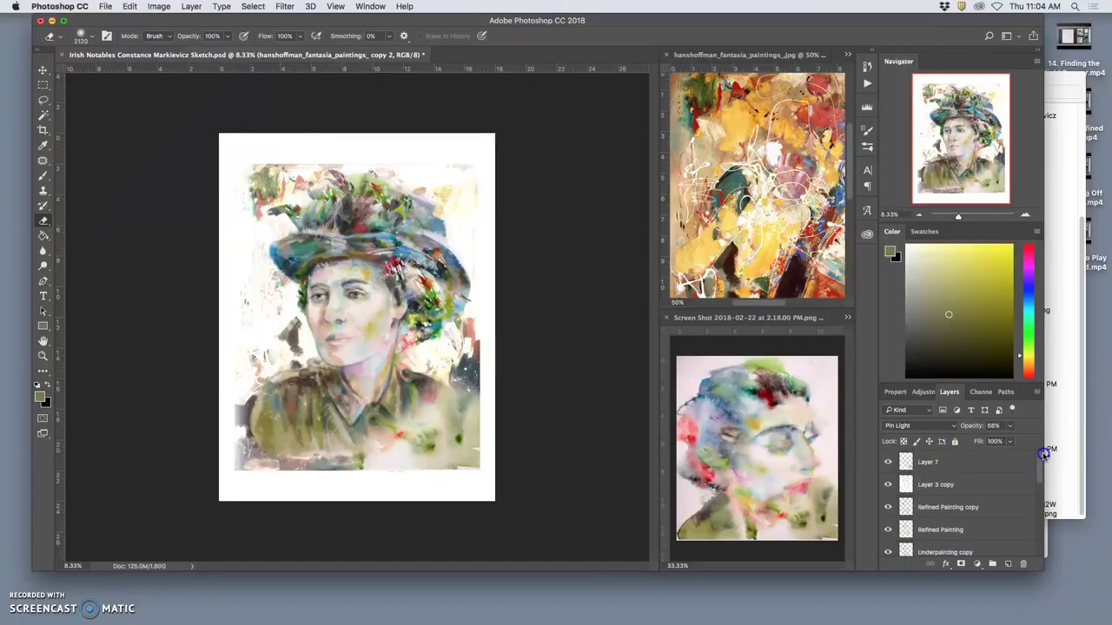
{"action": "left_click", "coordinate": [888, 485]}
{"action": "left_click", "coordinate": [929, 484]}
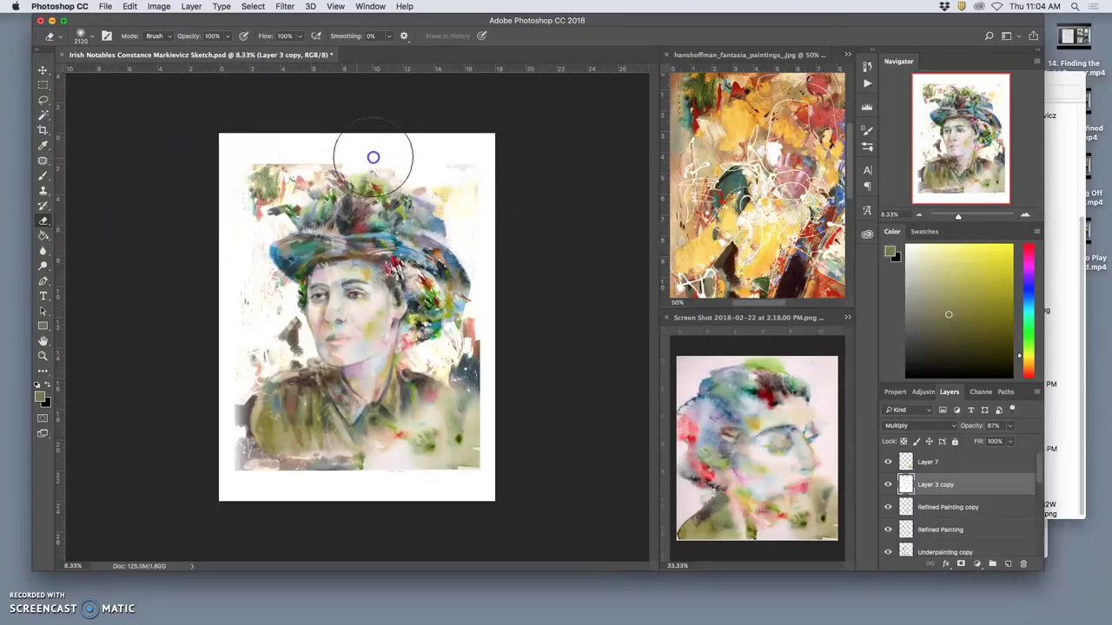
{"action": "mouse_move", "coordinate": [413, 153]}
{"action": "left_mouse_down"}
{"action": "mouse_move", "coordinate": [460, 156]}
{"action": "mouse_move", "coordinate": [492, 186]}
{"action": "mouse_move", "coordinate": [501, 307]}
{"action": "mouse_move", "coordinate": [489, 477]}
{"action": "left_mouse_up"}
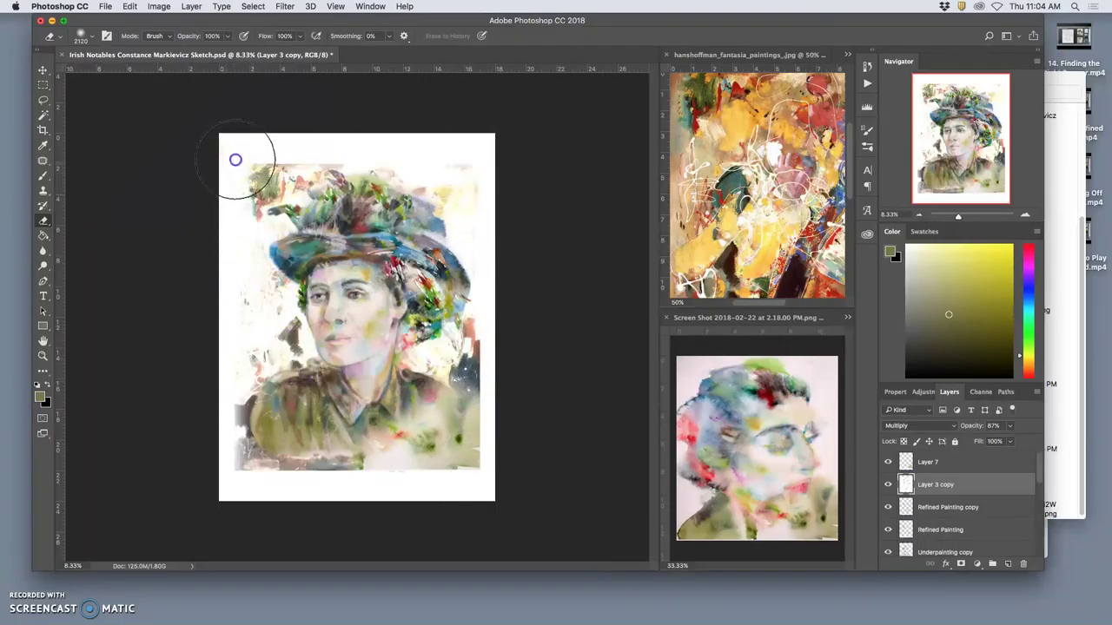
{"action": "mouse_move", "coordinate": [264, 156]}
{"action": "left_mouse_down"}
{"action": "mouse_move", "coordinate": [226, 201]}
{"action": "mouse_move", "coordinate": [213, 477]}
{"action": "mouse_move", "coordinate": [340, 508]}
{"action": "mouse_move", "coordinate": [387, 490]}
{"action": "mouse_move", "coordinate": [500, 488]}
{"action": "left_mouse_up"}
- Toggle individual layers to find the remaining hard edges, and leave the hanshoffman_fantasia_paintings_ copy 2 layer hidden
{"action": "left_click", "coordinate": [886, 508]}
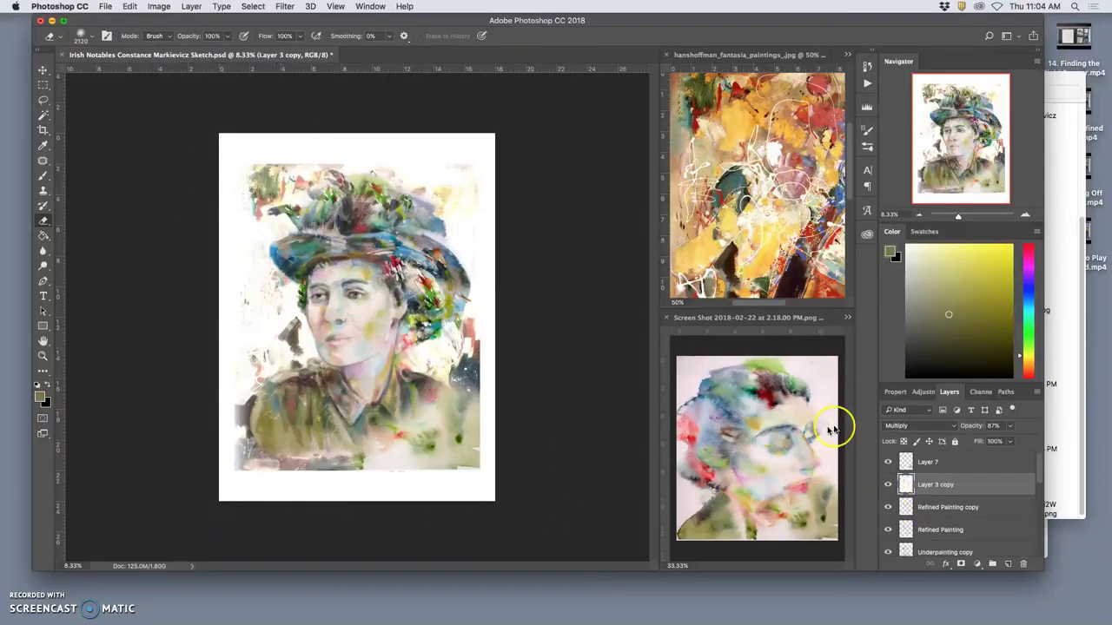
{"action": "left_click_drag", "start_coordinate": [1039, 478], "coordinate": [1030, 530]}
{"action": "left_click", "coordinate": [887, 508]}
{"action": "left_click", "coordinate": [887, 508]}
{"action": "left_click", "coordinate": [887, 530]}
{"action": "left_click", "coordinate": [887, 530]}
{"action": "left_click", "coordinate": [888, 530]}
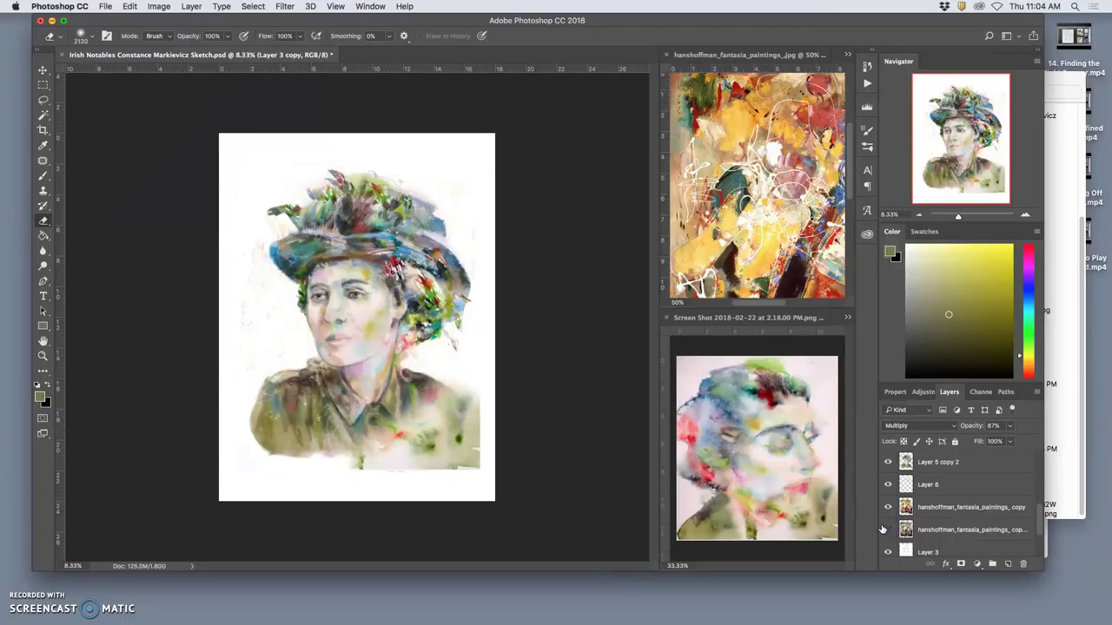
- Erase Layer 6 along the right edge of the portrait down to its lower corner
{"action": "left_click_drag", "start_coordinate": [956, 509], "coordinate": [918, 495]}
{"action": "left_click", "coordinate": [890, 486]}
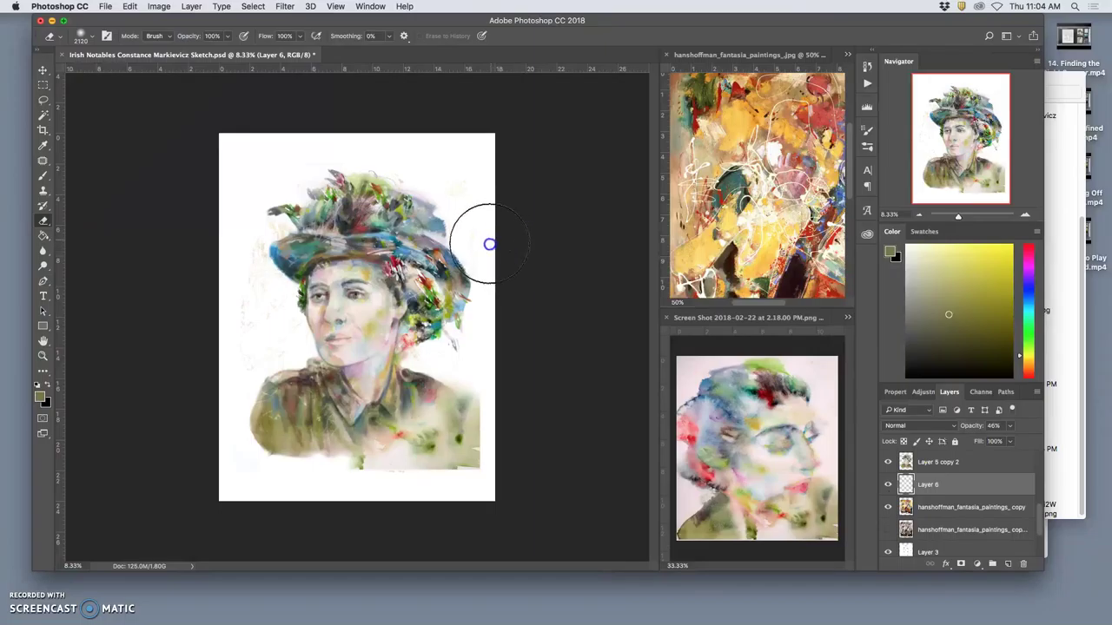
{"action": "left_click_drag", "start_coordinate": [520, 300], "coordinate": [535, 457]}
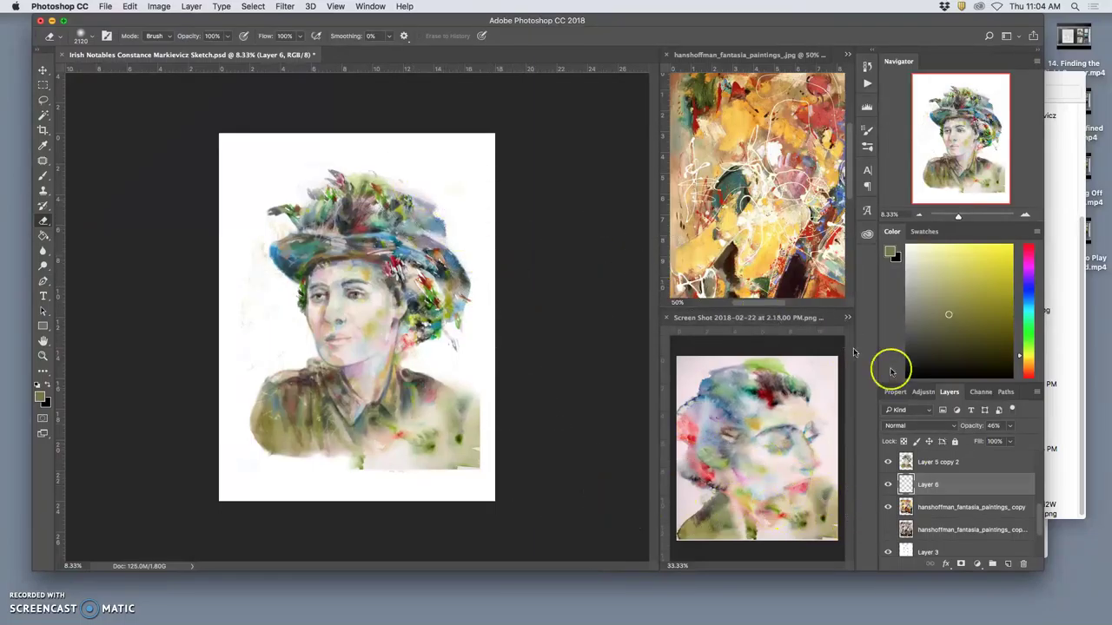
- Soften Layer 7's hard edge beside the clothing on the portrait's lower right by erasing along it
{"action": "left_click_drag", "start_coordinate": [1042, 512], "coordinate": [1051, 443]}
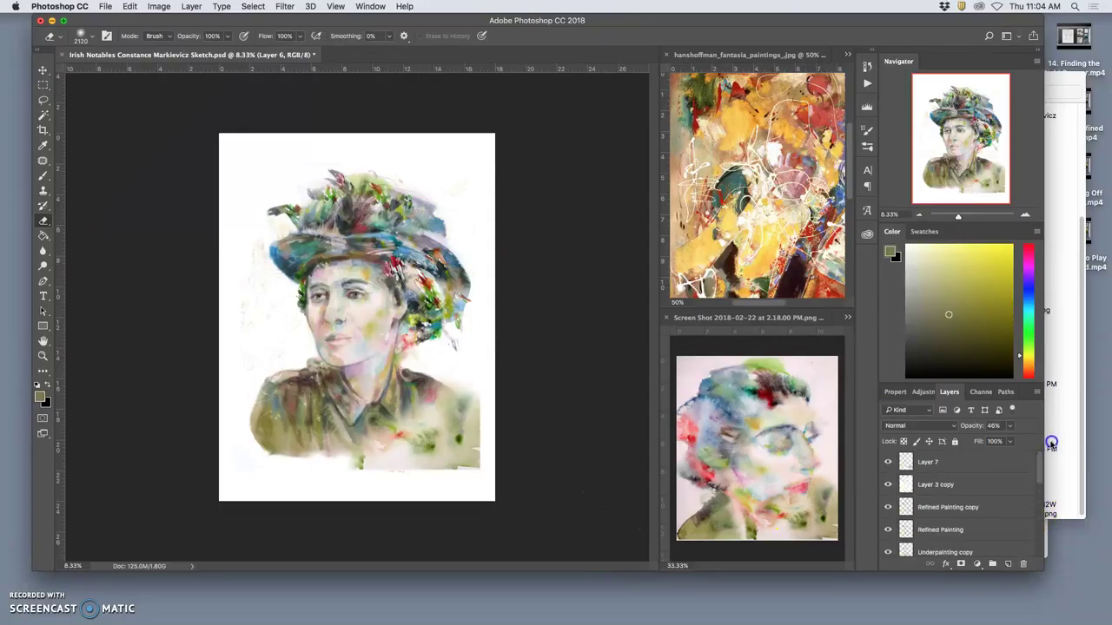
{"action": "left_click", "coordinate": [1002, 484]}
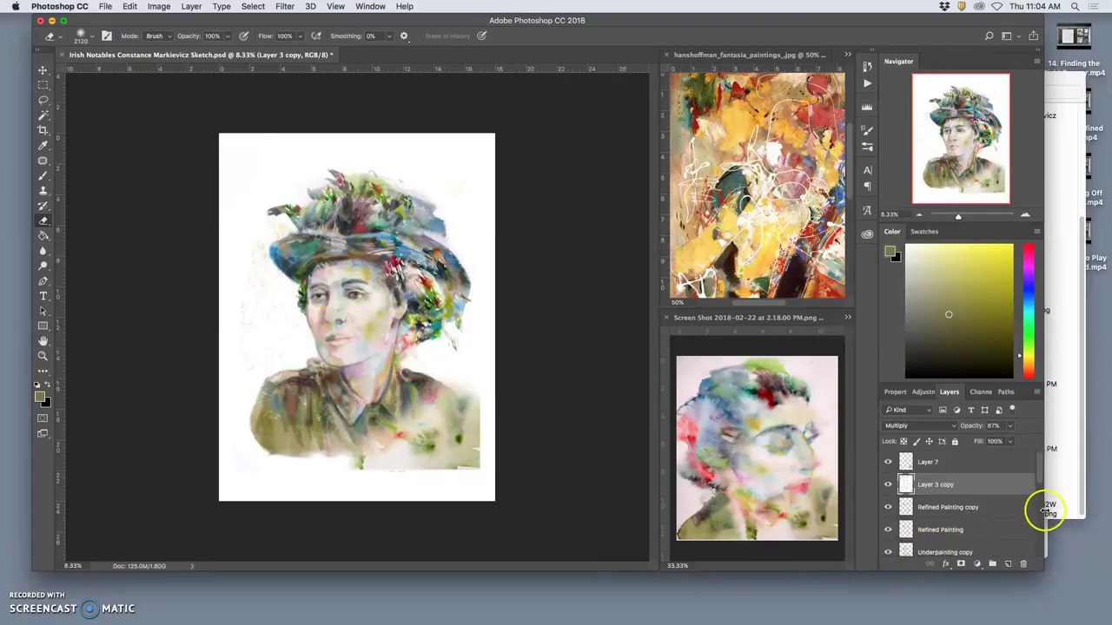
{"action": "left_click", "coordinate": [886, 461]}
{"action": "left_click", "coordinate": [888, 461]}
{"action": "left_click", "coordinate": [956, 464]}
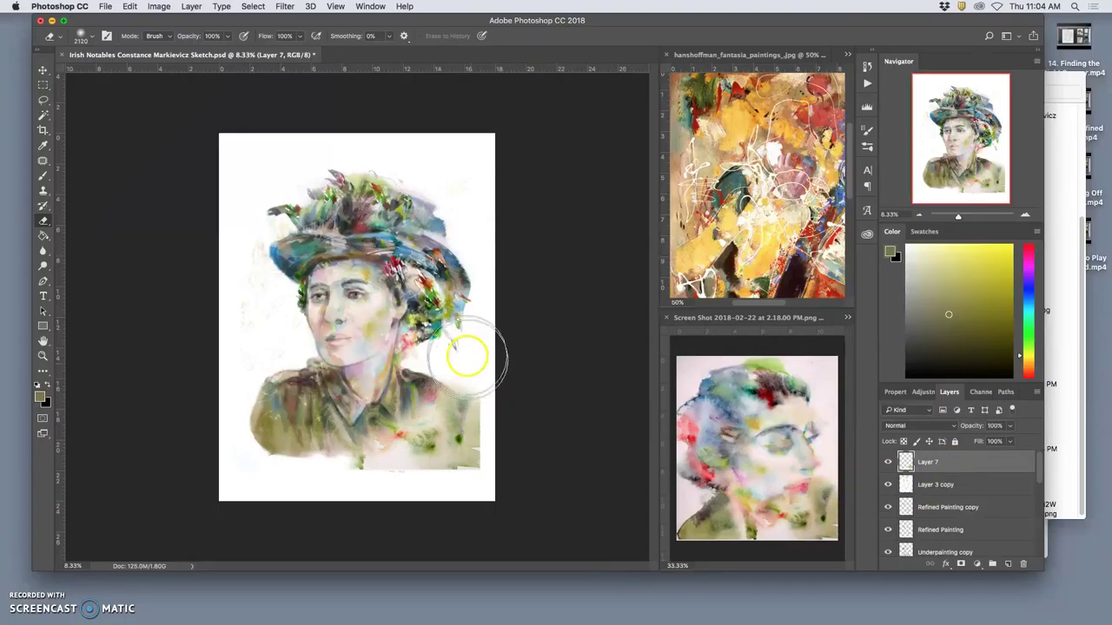
{"action": "mouse_move", "coordinate": [493, 415]}
{"action": "left_mouse_down"}
{"action": "mouse_move", "coordinate": [490, 384]}
{"action": "mouse_move", "coordinate": [493, 464]}
{"action": "mouse_move", "coordinate": [495, 402]}
{"action": "mouse_move", "coordinate": [498, 448]}
{"action": "mouse_move", "coordinate": [498, 423]}
{"action": "mouse_move", "coordinate": [481, 489]}
{"action": "mouse_move", "coordinate": [352, 472]}
{"action": "mouse_move", "coordinate": [473, 476]}
{"action": "mouse_move", "coordinate": [533, 462]}
{"action": "mouse_move", "coordinate": [504, 404]}
{"action": "mouse_move", "coordinate": [506, 330]}
{"action": "mouse_move", "coordinate": [487, 339]}
{"action": "mouse_move", "coordinate": [489, 354]}
{"action": "mouse_move", "coordinate": [496, 334]}
{"action": "mouse_move", "coordinate": [497, 369]}
{"action": "mouse_move", "coordinate": [454, 377]}
{"action": "mouse_move", "coordinate": [467, 390]}
{"action": "mouse_move", "coordinate": [456, 383]}
{"action": "mouse_move", "coordinate": [454, 394]}
{"action": "mouse_move", "coordinate": [434, 368]}
{"action": "mouse_move", "coordinate": [487, 360]}
{"action": "left_mouse_up"}
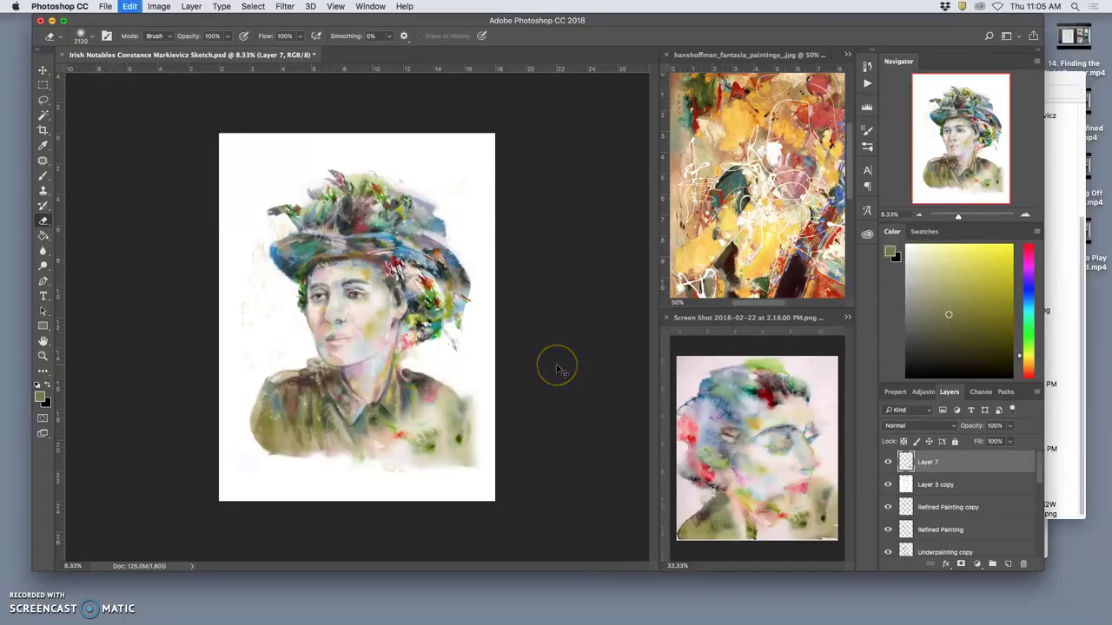
- Group all the portrait layers from Layer 7 down through Layer 6
{"action": "left_click", "coordinate": [915, 473]}
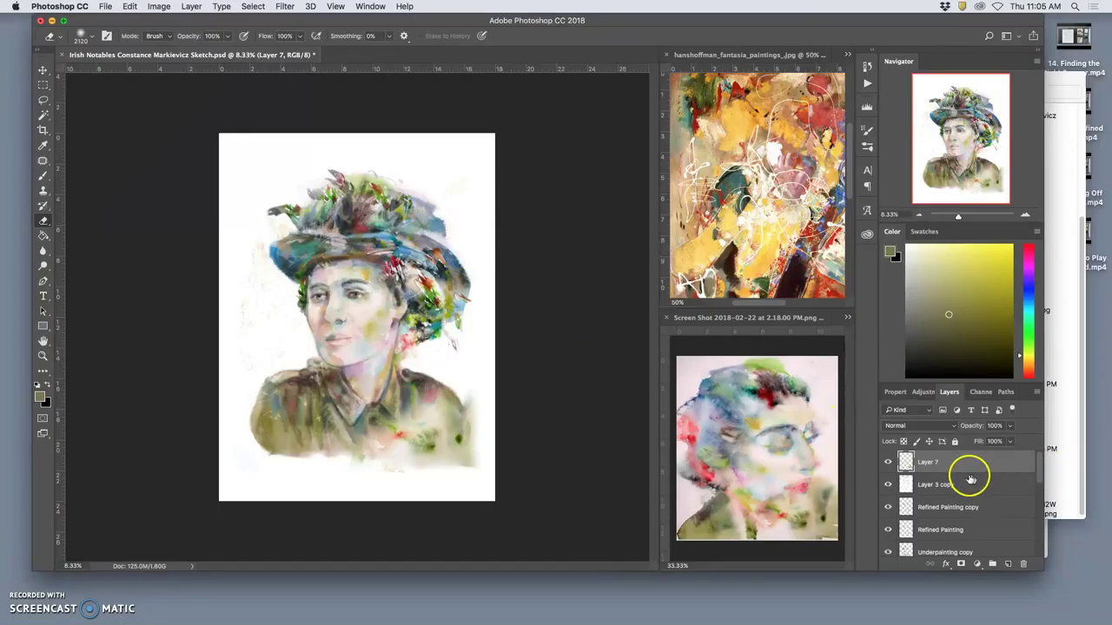
{"action": "left_click_drag", "start_coordinate": [1040, 473], "coordinate": [1034, 501]}
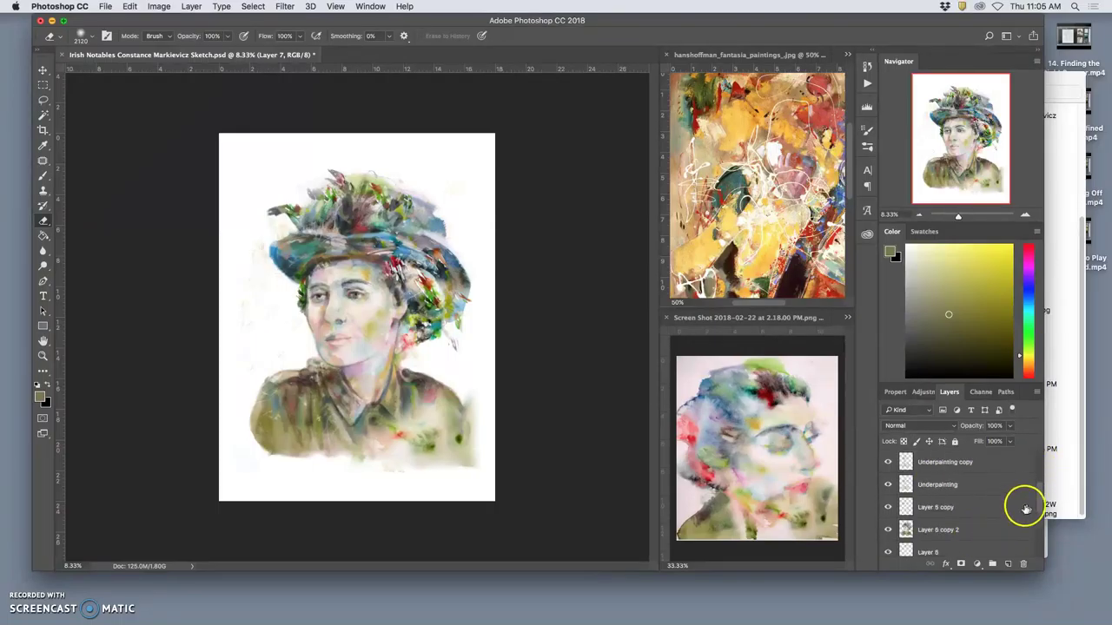
{"action": "left_click_drag", "start_coordinate": [1038, 502], "coordinate": [1036, 508]}
{"action": "left_click", "coordinate": [972, 531], "text": "shift"}
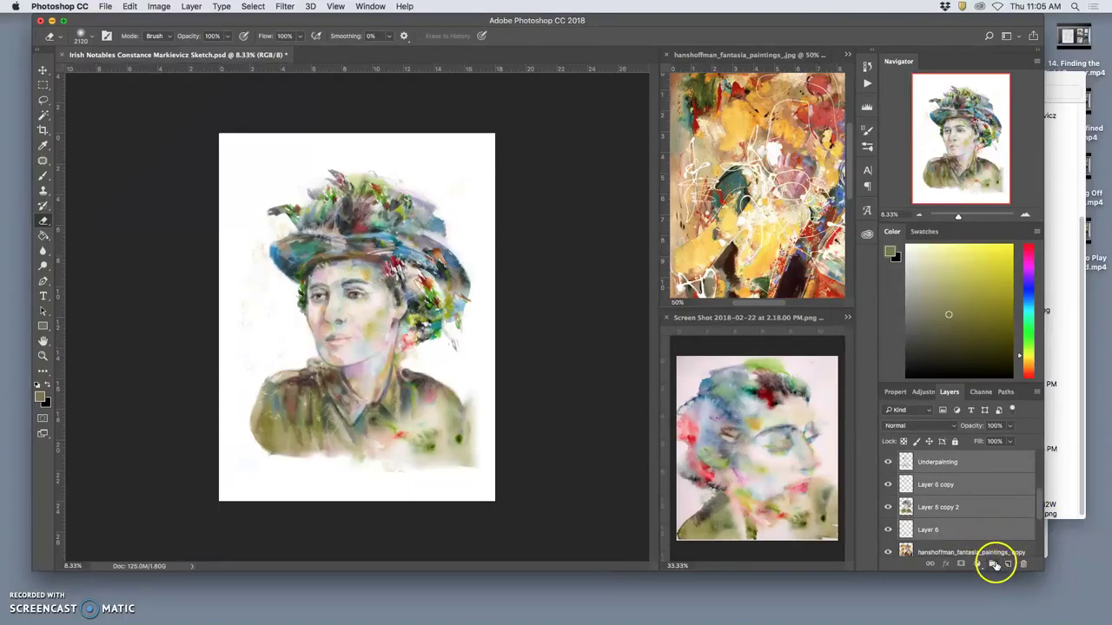
{"action": "left_click", "coordinate": [994, 566]}
- Compare the artwork with and without Group 1 and the Layer 3 sketch
{"action": "left_click", "coordinate": [889, 457]}
{"action": "left_click", "coordinate": [890, 458]}
{"action": "left_click", "coordinate": [889, 458]}
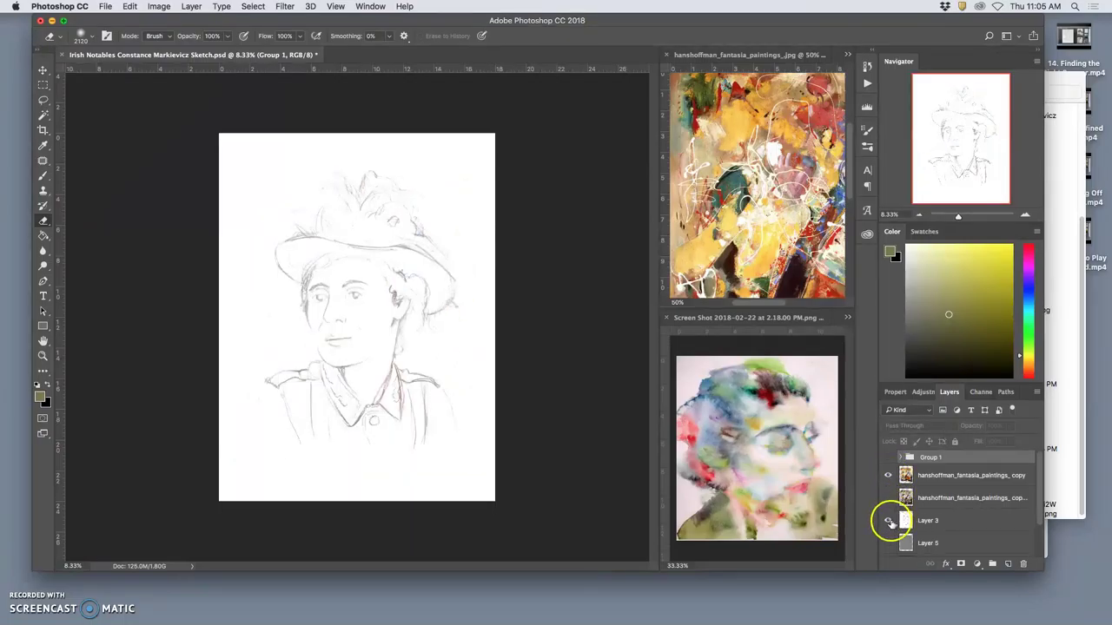
{"action": "left_click", "coordinate": [886, 519]}
{"action": "left_click", "coordinate": [887, 459]}
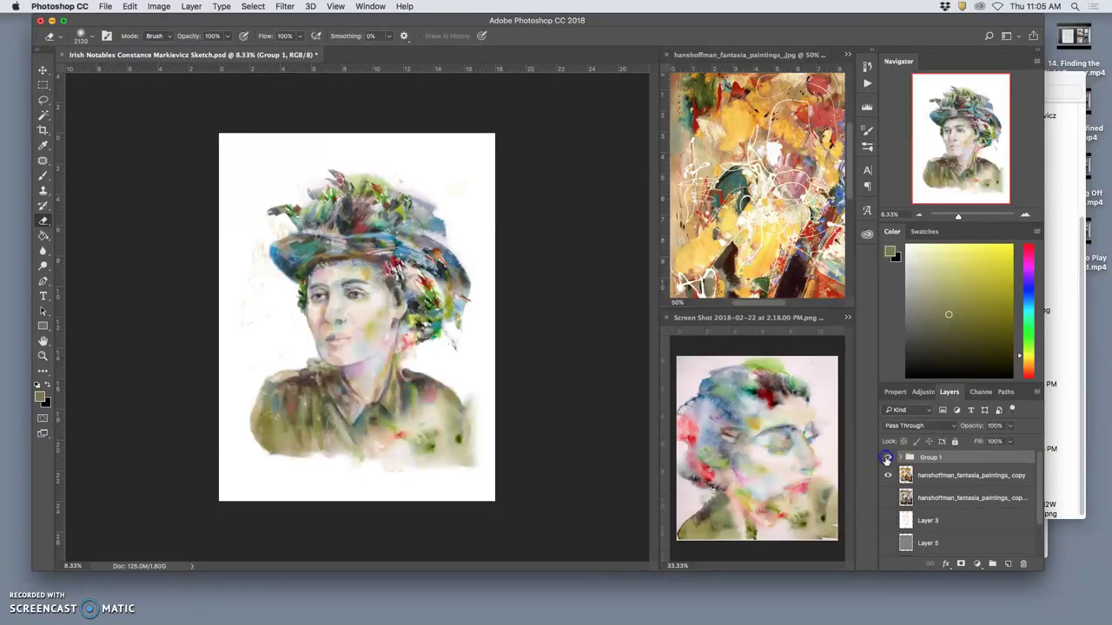
{"action": "left_click", "coordinate": [888, 458]}
{"action": "left_click", "coordinate": [887, 458]}
{"action": "left_click", "coordinate": [893, 522]}
{"action": "left_click", "coordinate": [894, 507]}
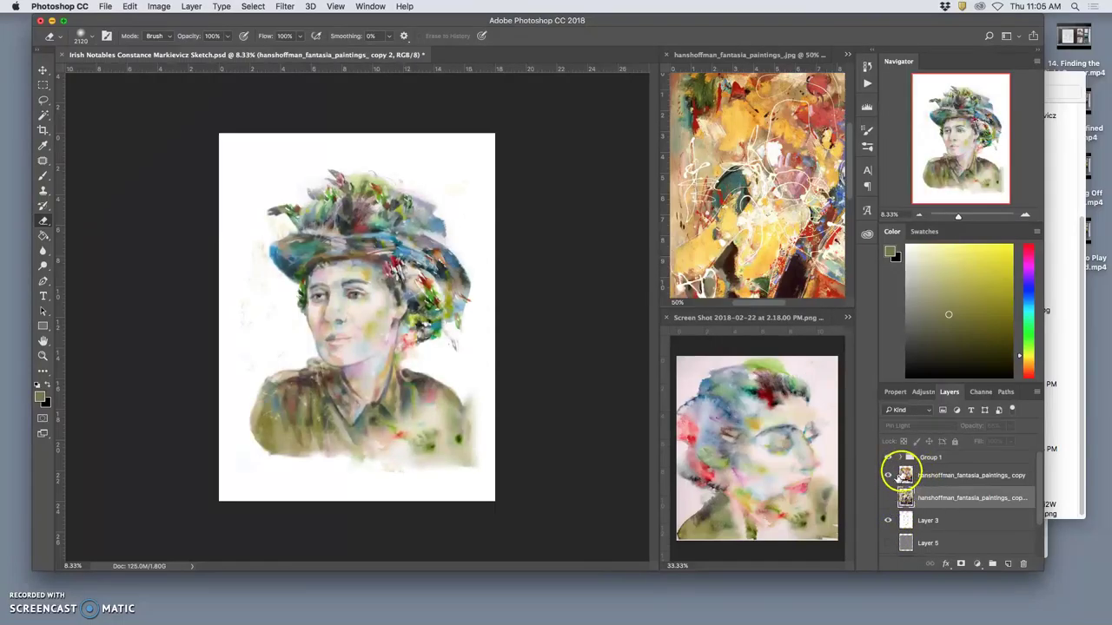
{"action": "left_click", "coordinate": [888, 458]}
{"action": "left_click", "coordinate": [888, 458]}
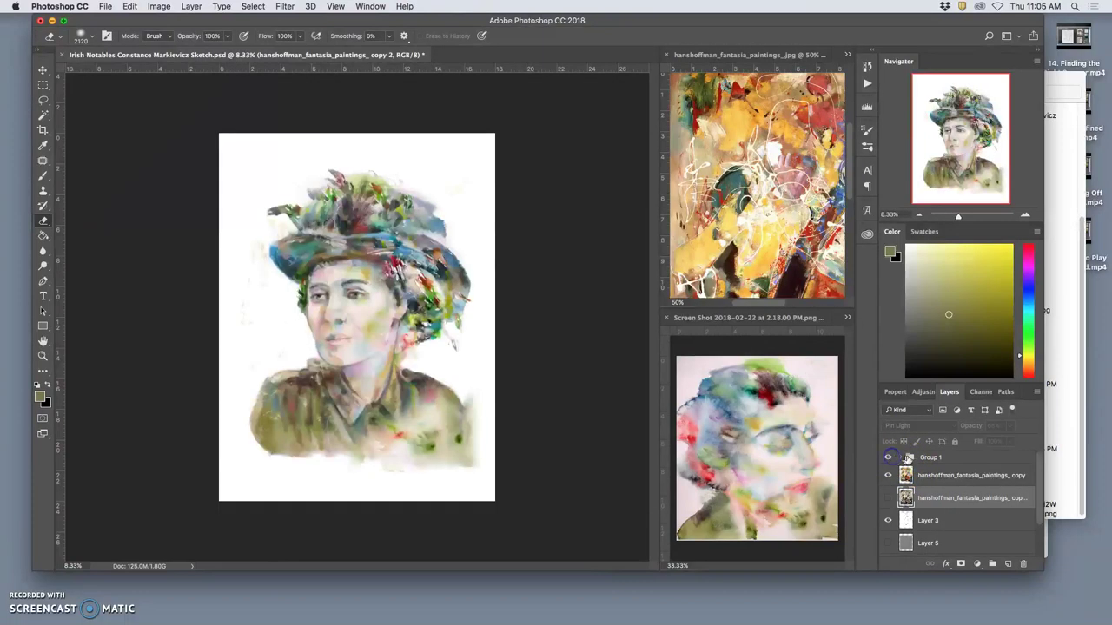
- Lock Group 1, and show both hanshoffman background layers with the Layer 3 sketch hidden
{"action": "left_click", "coordinate": [951, 458]}
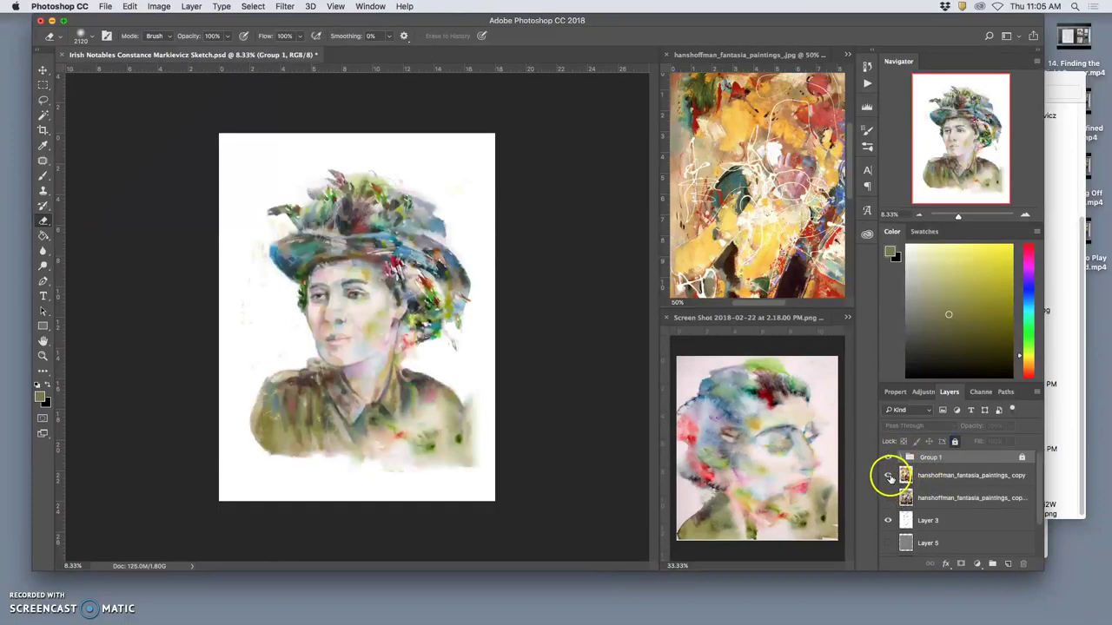
{"action": "left_click", "coordinate": [890, 497]}
{"action": "left_click", "coordinate": [888, 476]}
{"action": "left_click", "coordinate": [888, 476]}
{"action": "left_click", "coordinate": [889, 475]}
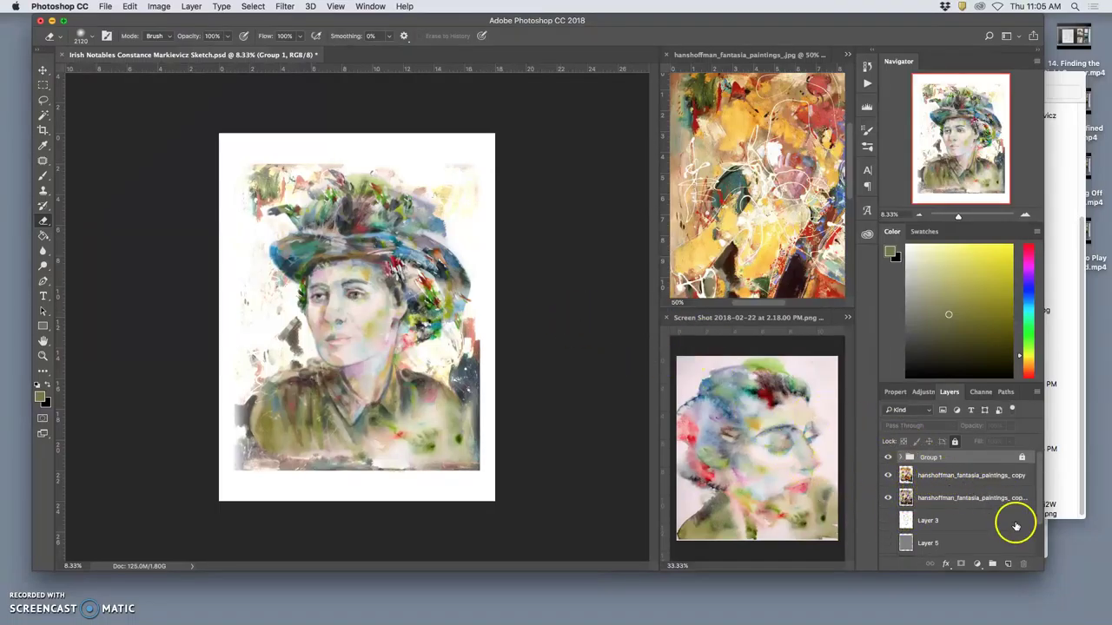
- Copy the entire Screen Shot 2018-02-22 at 2.21.53 PM.png painting and paste it above the hanshoffman_fantasia_paintings_ copy layer
{"action": "left_click", "coordinate": [964, 478]}
{"action": "left_click", "coordinate": [884, 445]}
{"action": "left_click", "coordinate": [845, 321]}
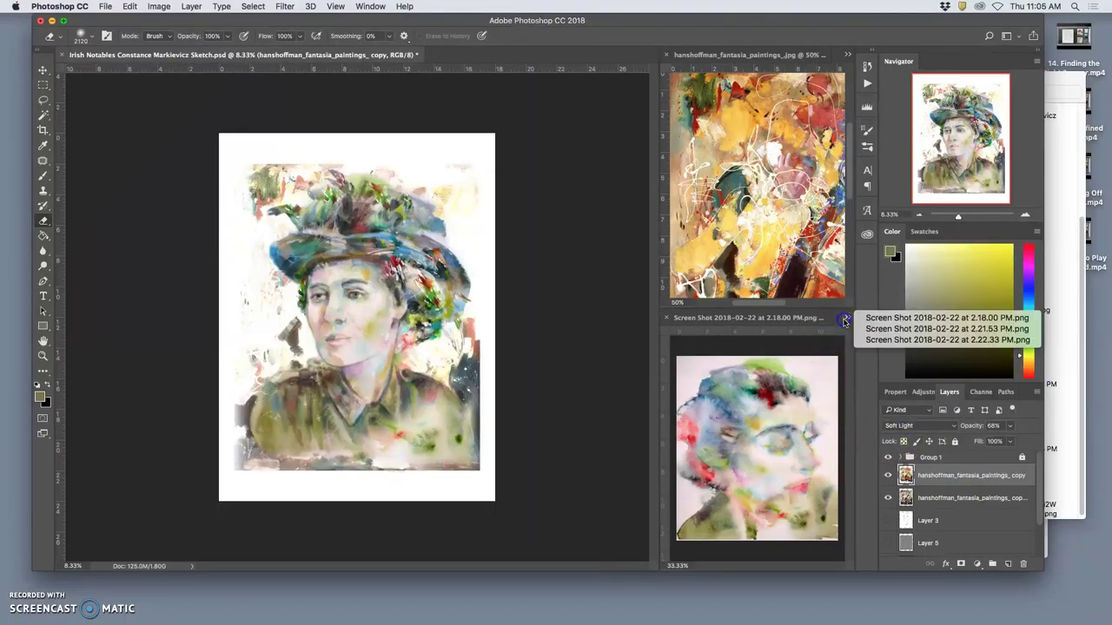
{"action": "left_click", "coordinate": [865, 323]}
{"action": "left_click", "coordinate": [803, 385]}
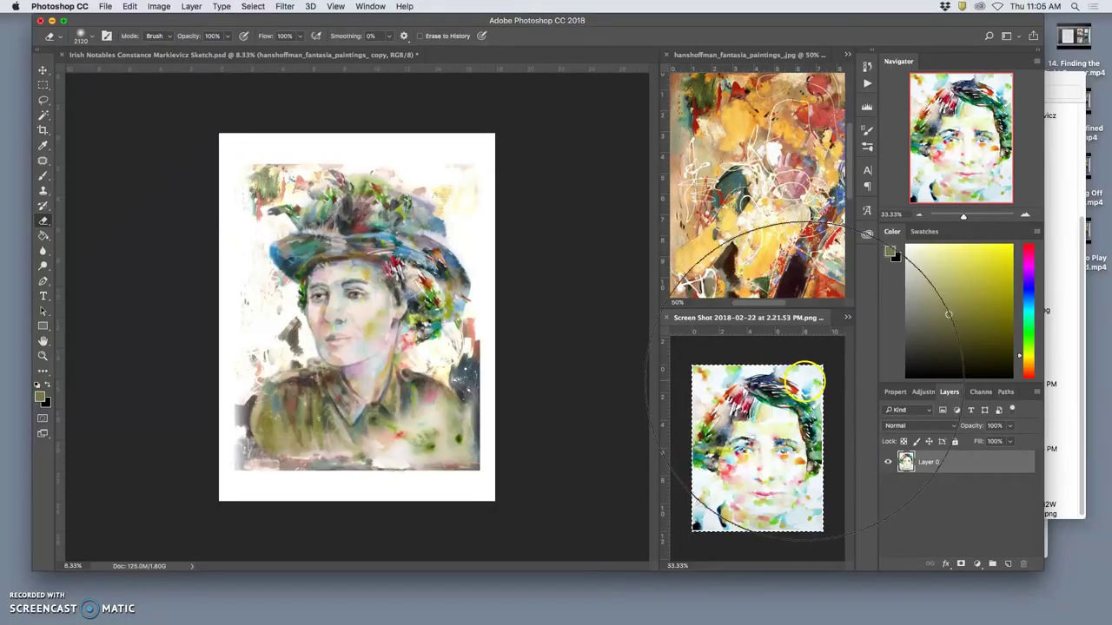
{"action": "key", "text": "super+v"}
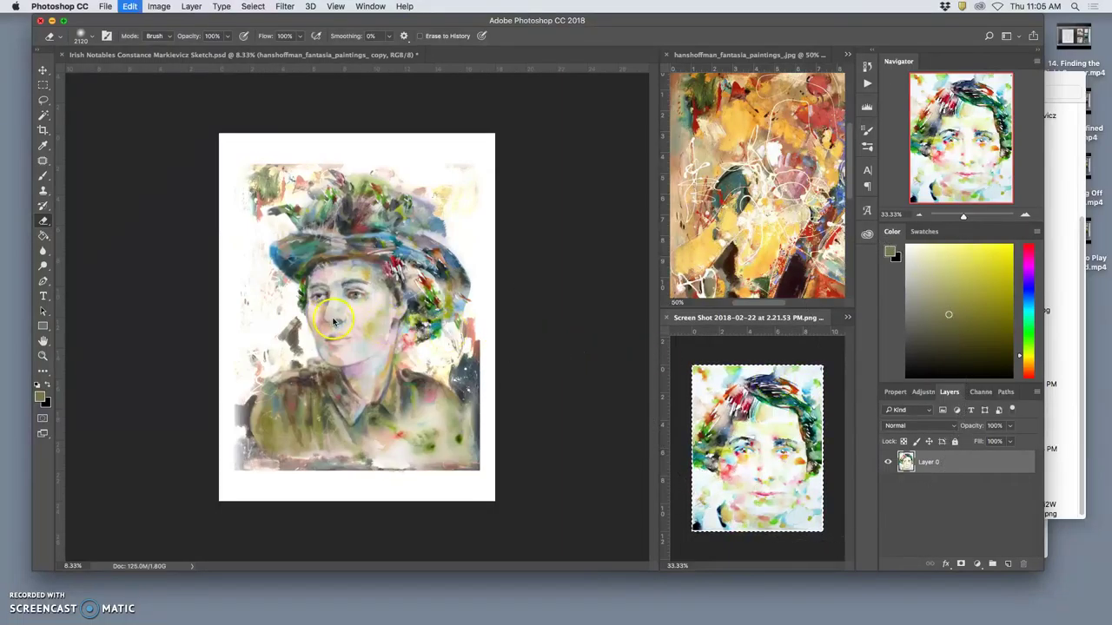
{"action": "left_click", "coordinate": [547, 377]}
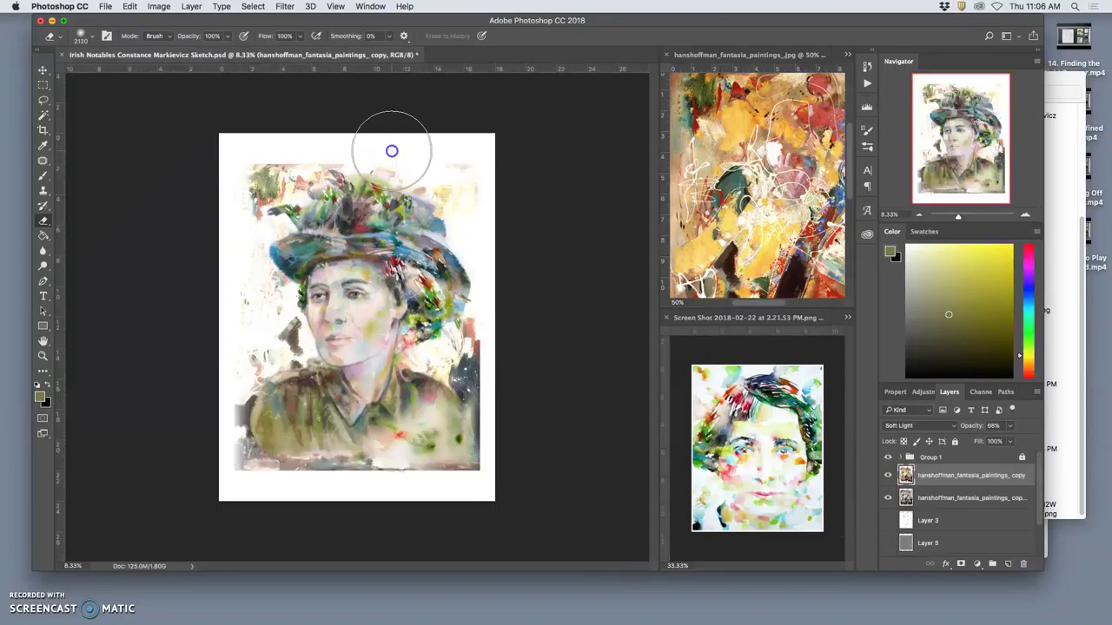
{"action": "key", "text": "super+shift+alt+n"}
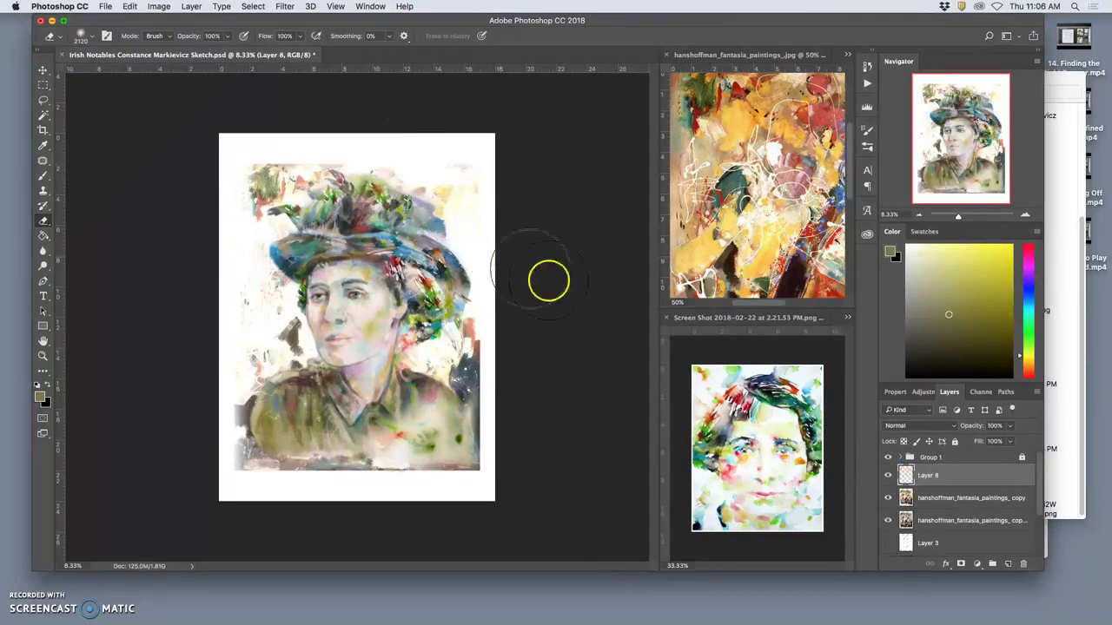
- Scale the pasted Layer 8 painting proportionally to about 831% so it spans the page width
{"action": "key", "text": "super+t"}
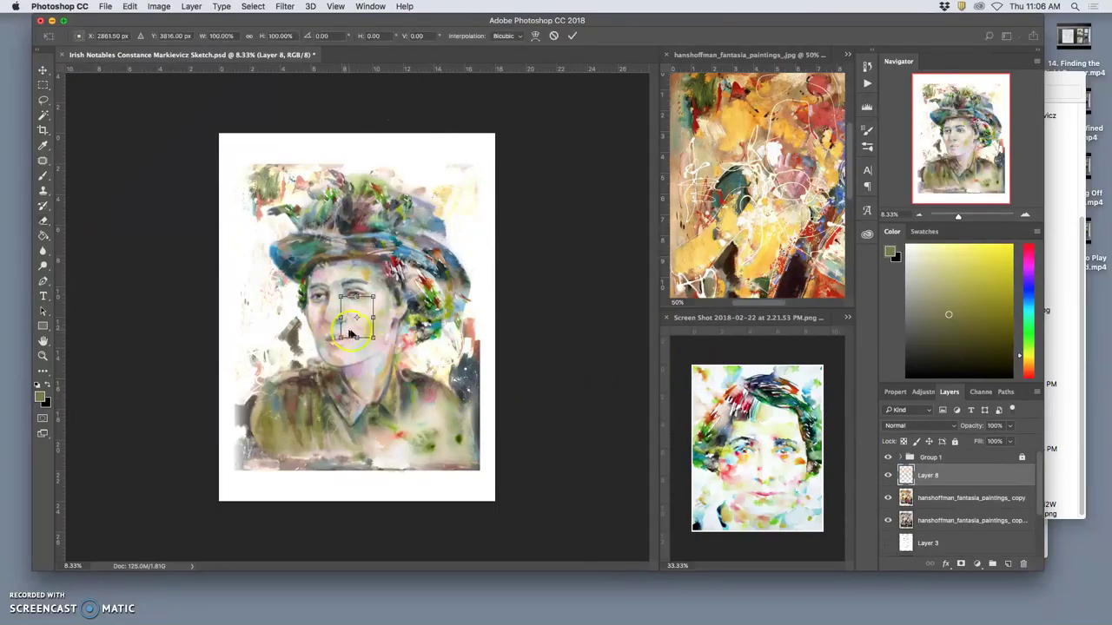
{"action": "left_click_drag", "start_coordinate": [399, 374], "coordinate": [493, 486]}
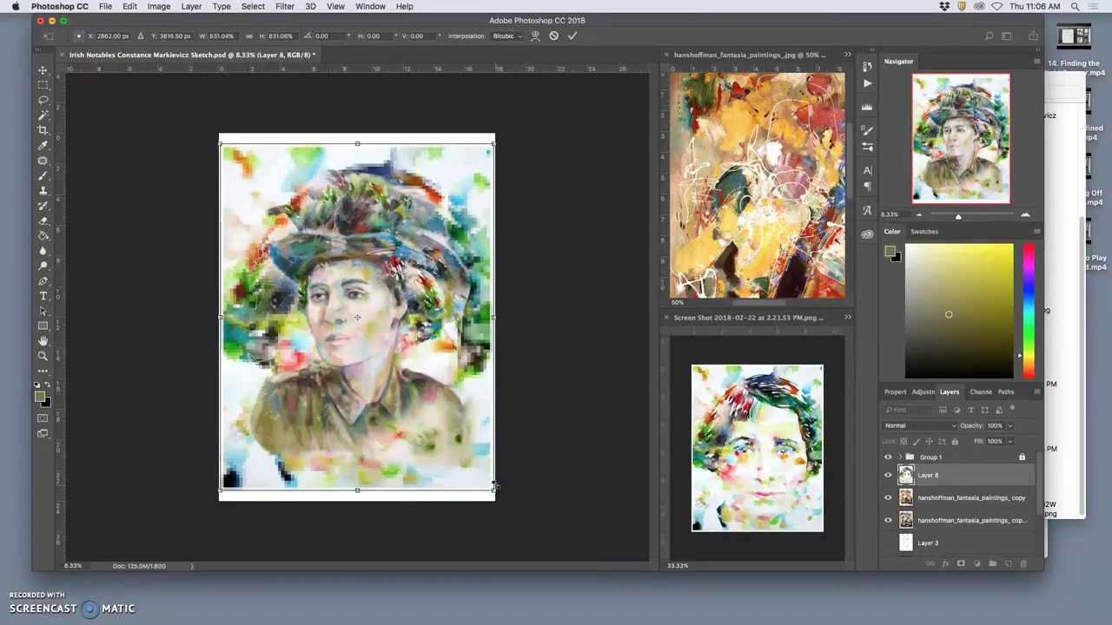
{"action": "key", "text": "Return"}
- Select Layer 8's pale background areas with the Magic Wand at tolerance 32, non-contiguous, and invert the selection
{"action": "key", "text": "e"}
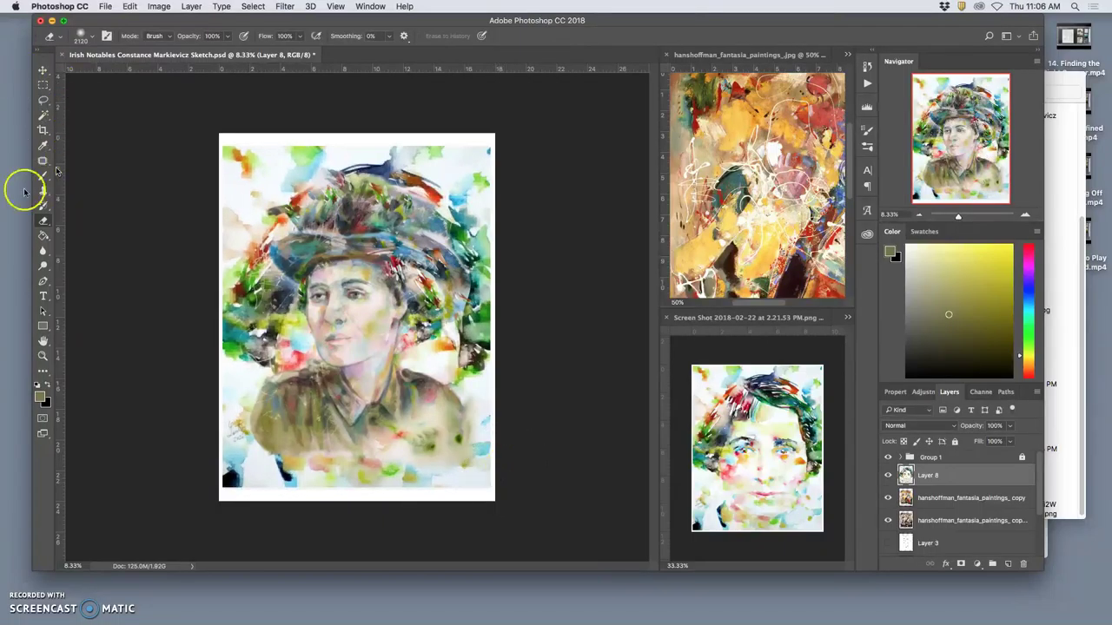
{"action": "left_click", "coordinate": [43, 115]}
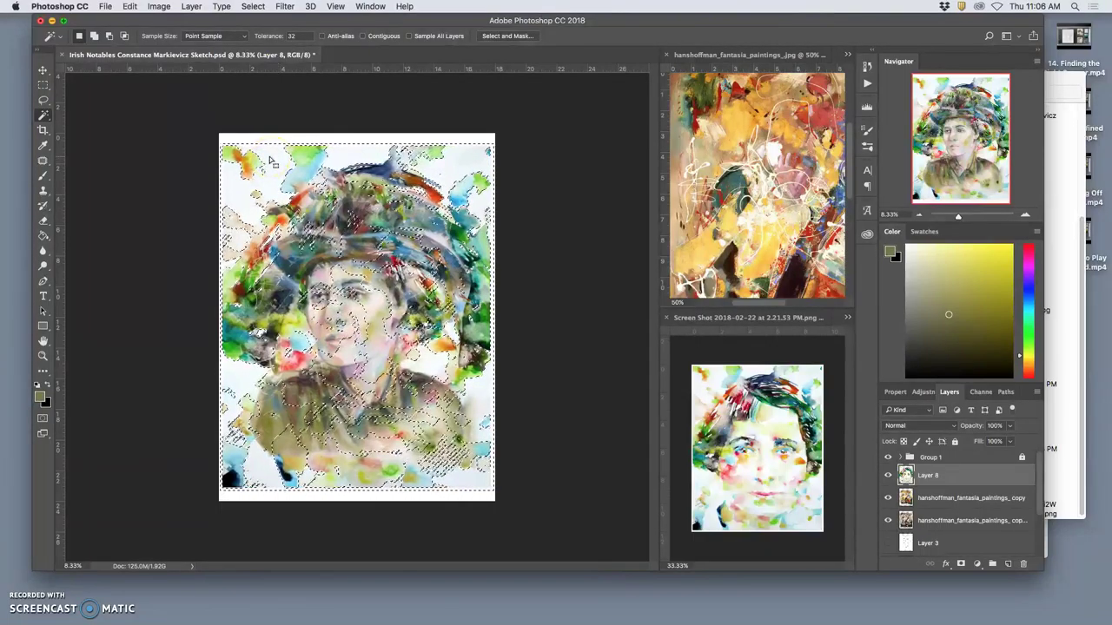
{"action": "left_click", "coordinate": [252, 6]}
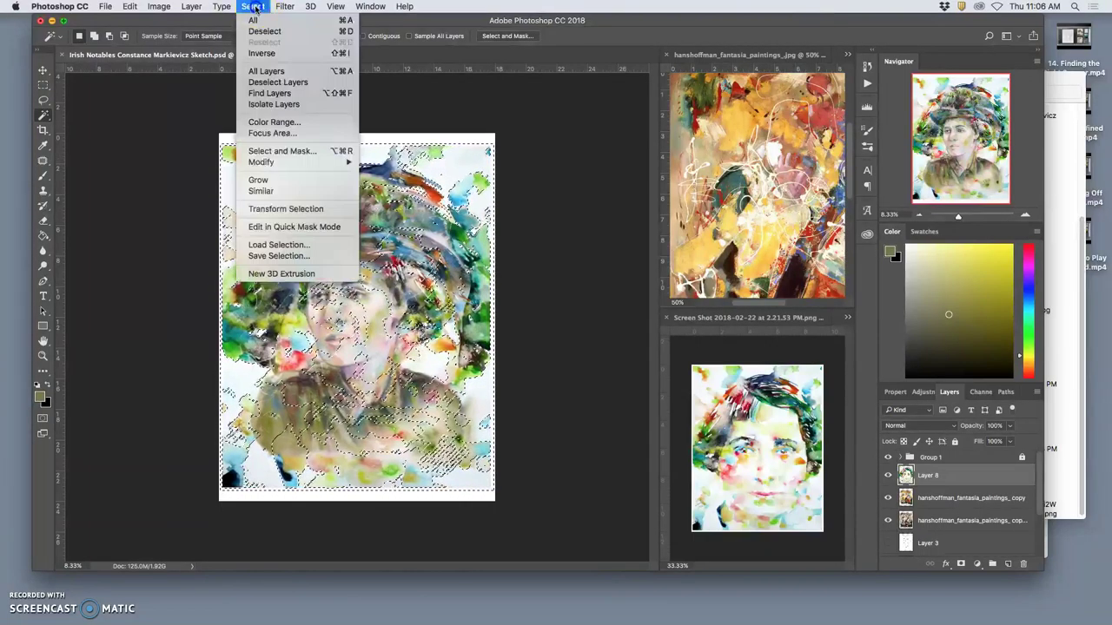
{"action": "left_click", "coordinate": [309, 156]}
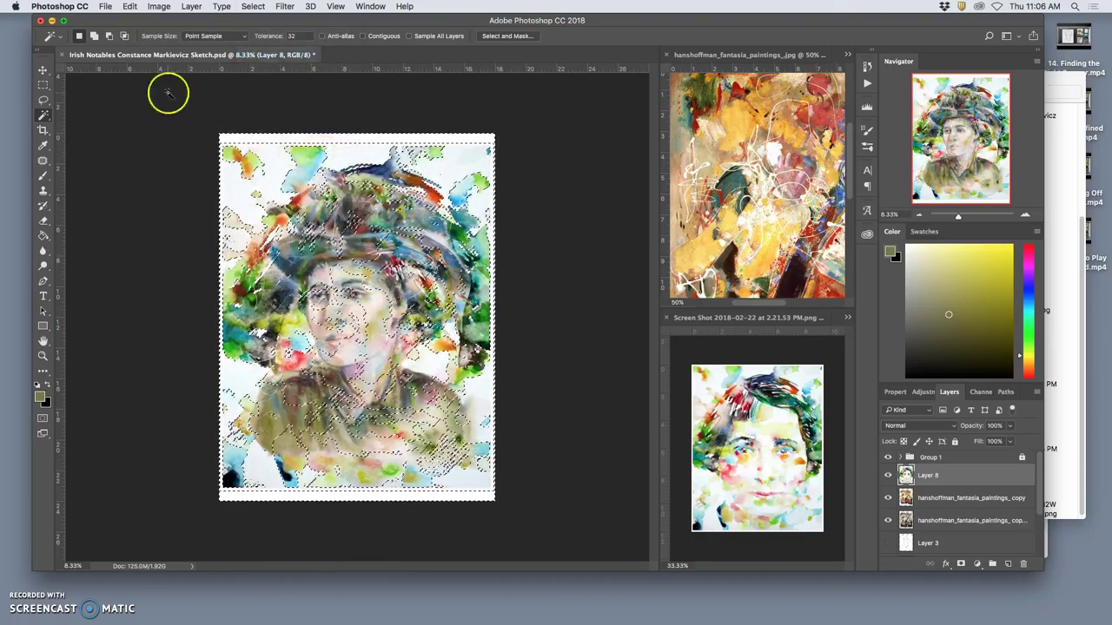
- Try to extend the selection with the Magic Wand at the upper white border, and undo that change
{"action": "key", "text": "shift"}
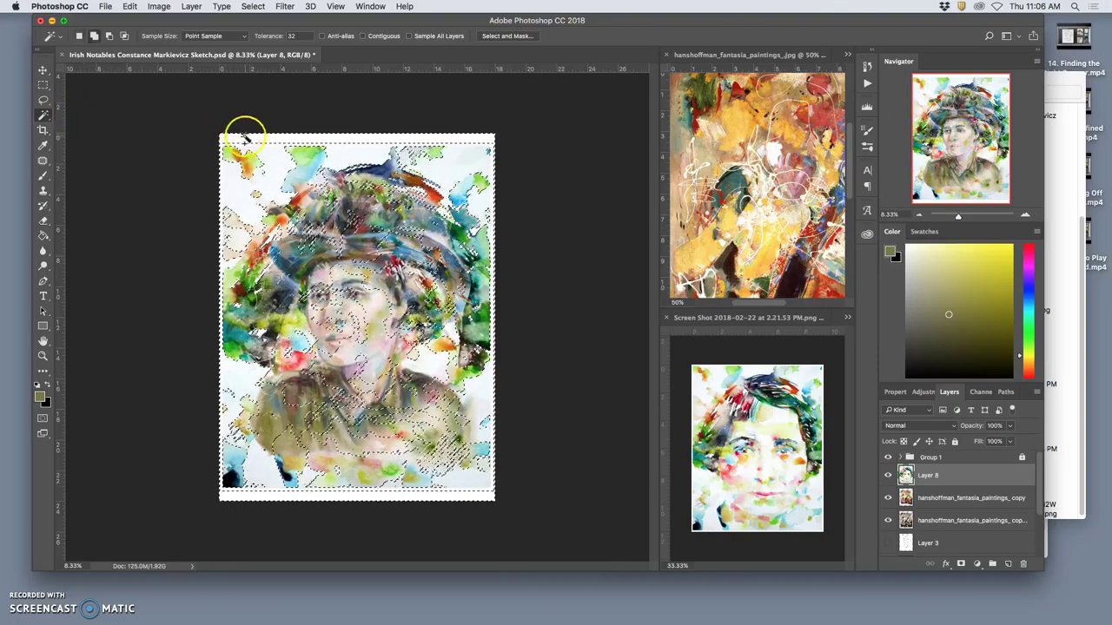
{"action": "key", "text": "shift"}
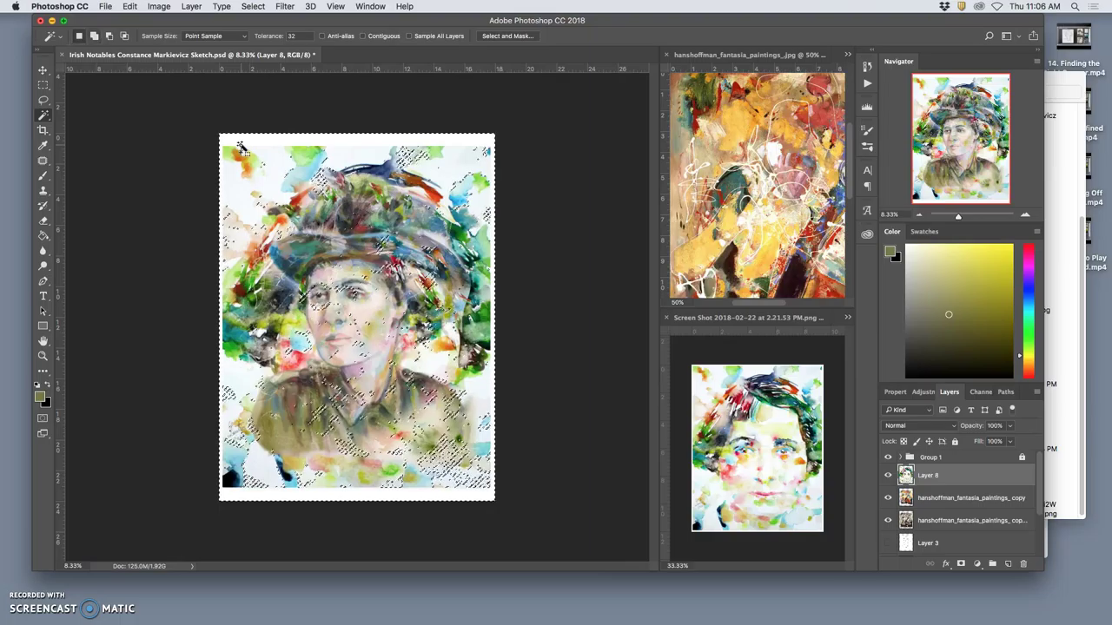
{"action": "key", "text": "z"}
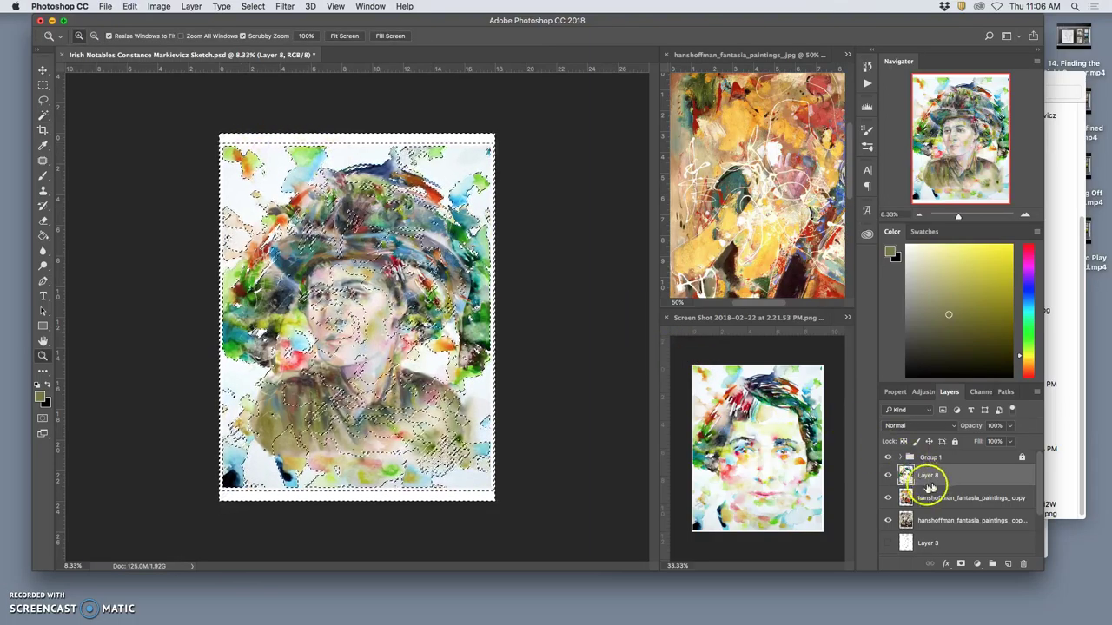
- Hide Layer 8 and copy the selected areas of the hanshoffman_fantasia_paintings_ copy layer to a new layer
{"action": "left_click", "coordinate": [889, 476]}
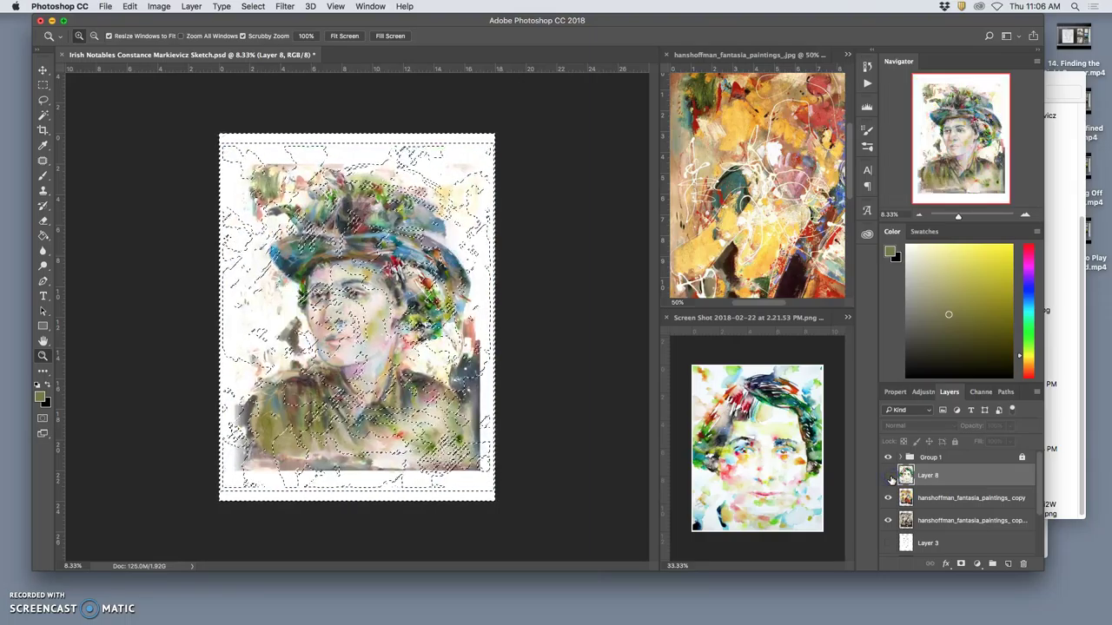
{"action": "left_click", "coordinate": [951, 504]}
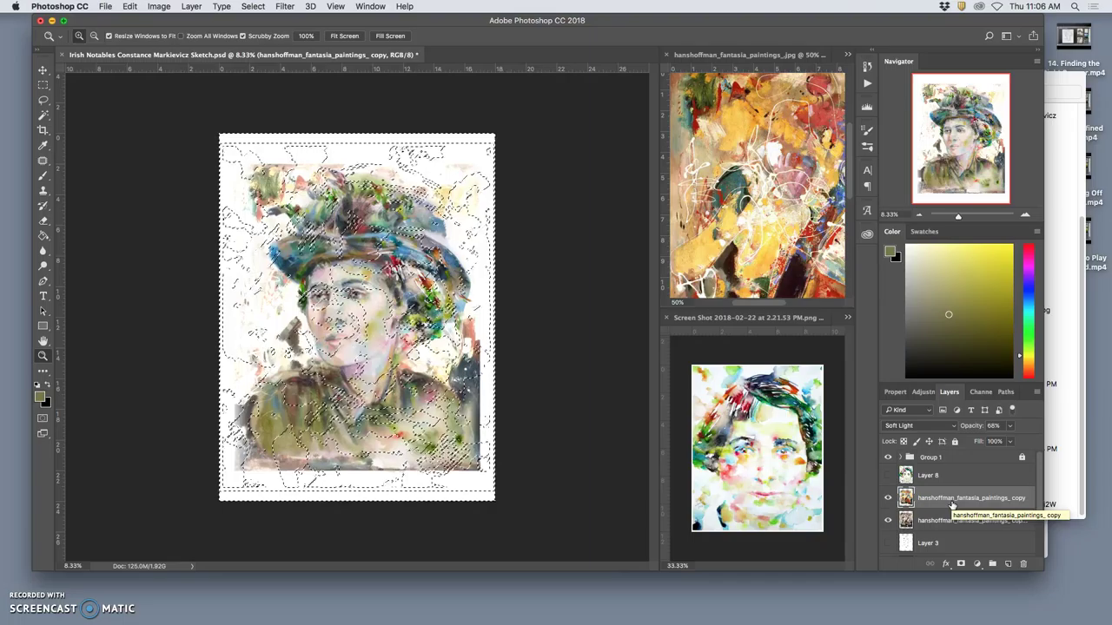
{"action": "key", "text": "super+j"}
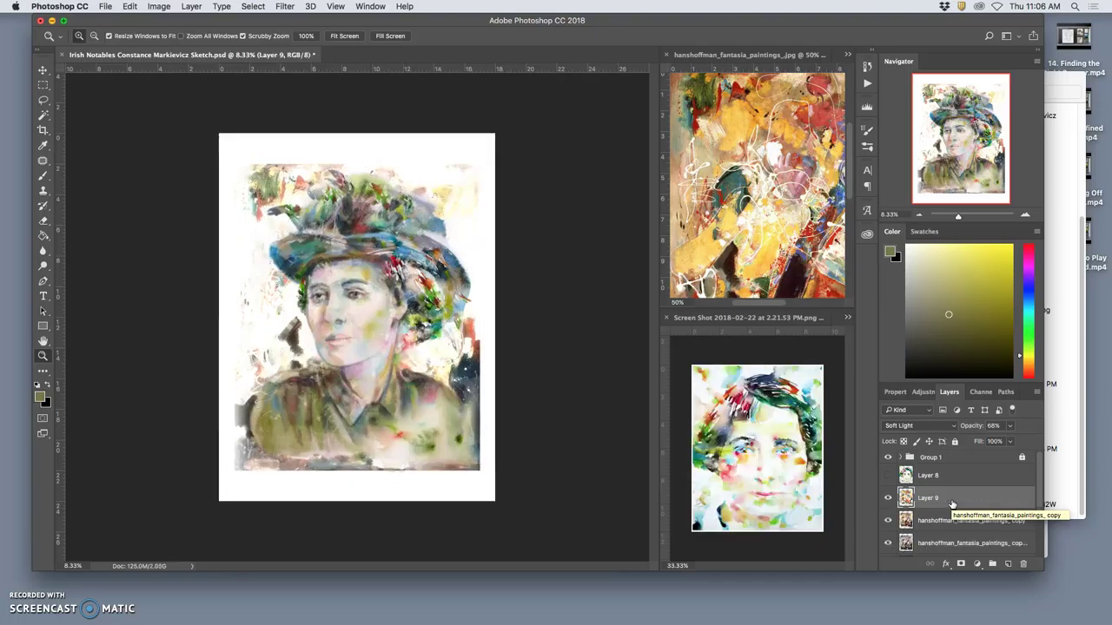
- Hide the two hanshoffman_fantasia_paintings_ copy layers beneath Layer 9 and set Layer 9's blend mode to Normal
{"action": "left_click", "coordinate": [887, 520]}
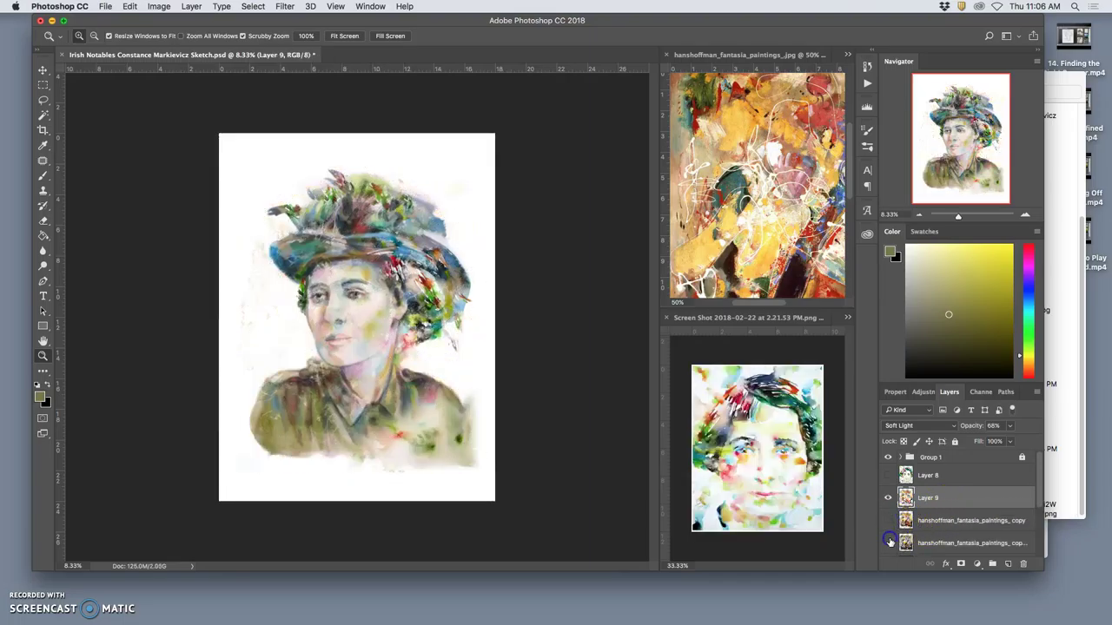
{"action": "left_click", "coordinate": [888, 542]}
{"action": "left_click", "coordinate": [888, 543]}
{"action": "left_click", "coordinate": [889, 543]}
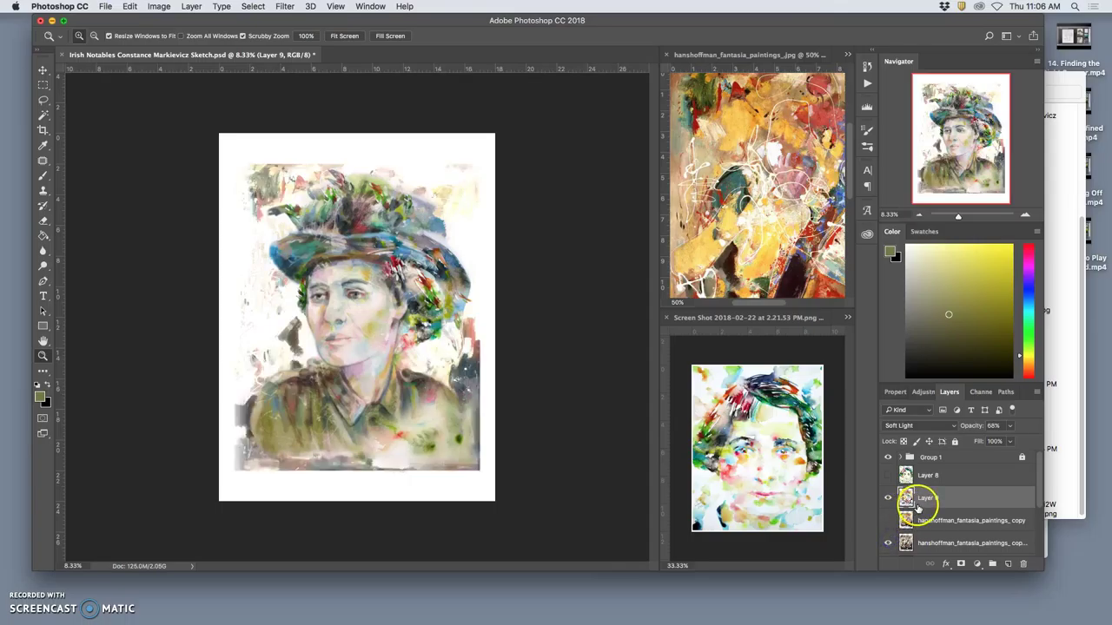
{"action": "left_click", "coordinate": [908, 432]}
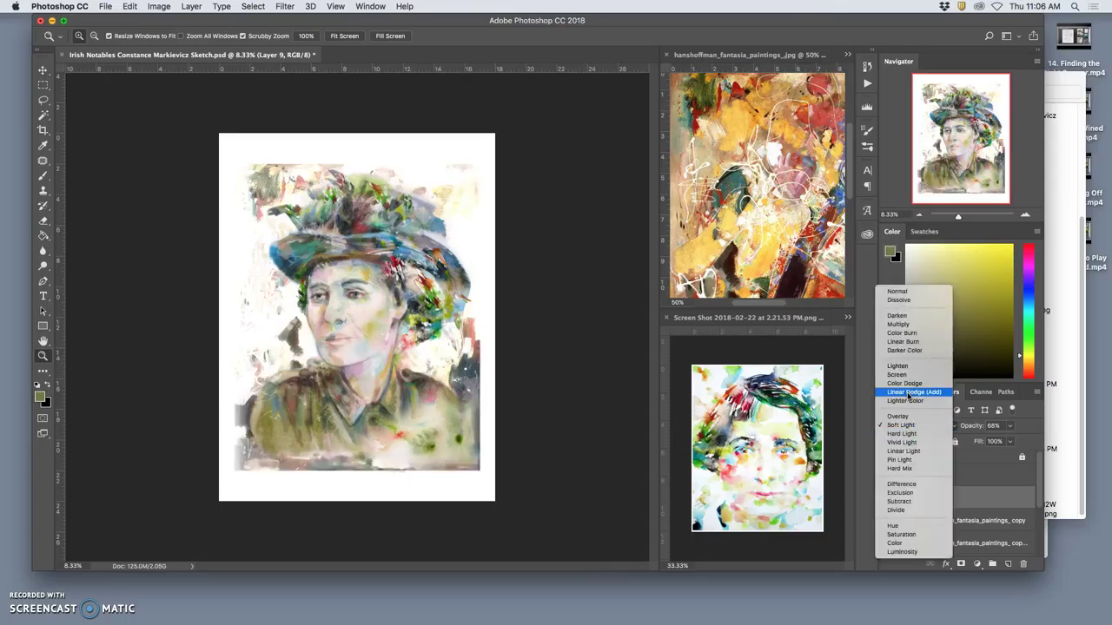
{"action": "left_click", "coordinate": [901, 296]}
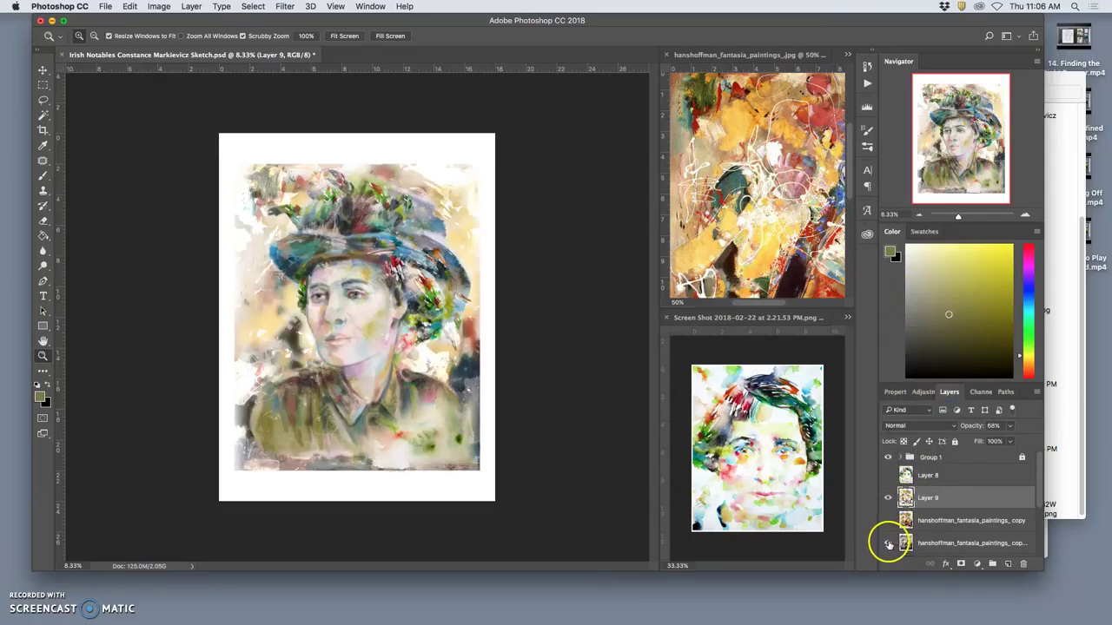
{"action": "left_click", "coordinate": [888, 543]}
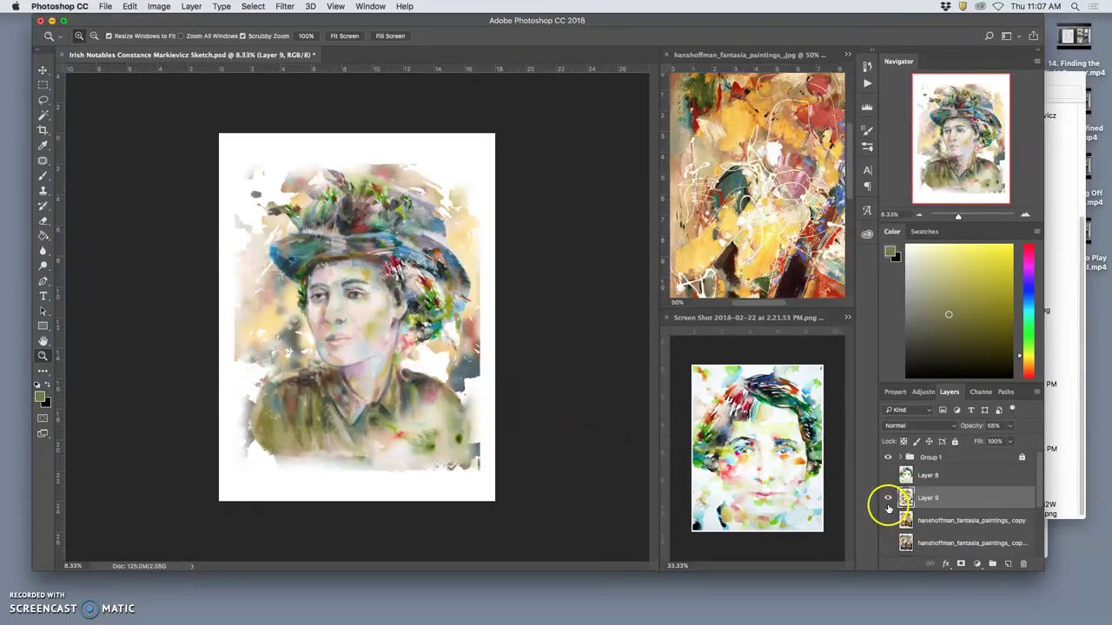
- Show Layer 8 instead of Layer 9 and select its pale background areas with the Magic Wand at tolerance 32, non-contiguous
{"action": "left_click", "coordinate": [887, 502]}
{"action": "left_click", "coordinate": [887, 475]}
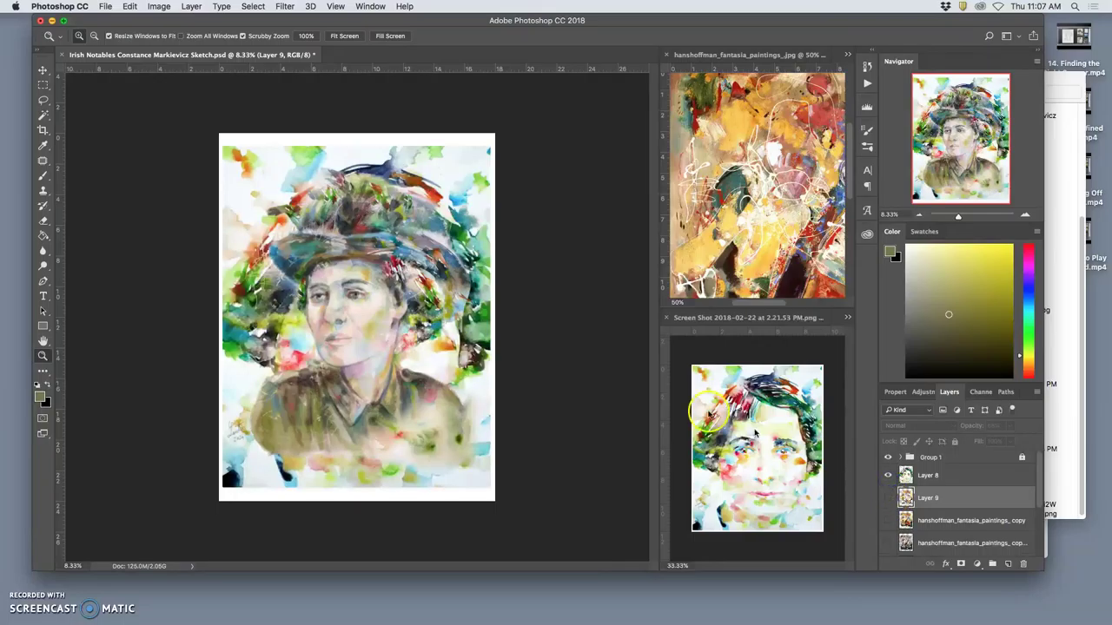
{"action": "left_click", "coordinate": [43, 116]}
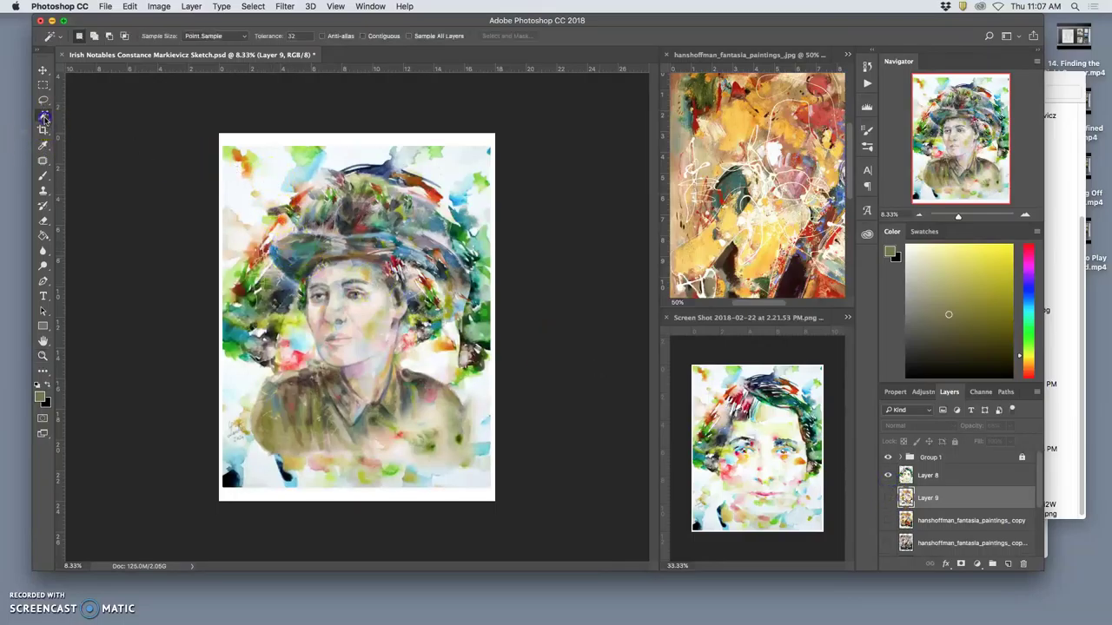
{"action": "left_click", "coordinate": [304, 178]}
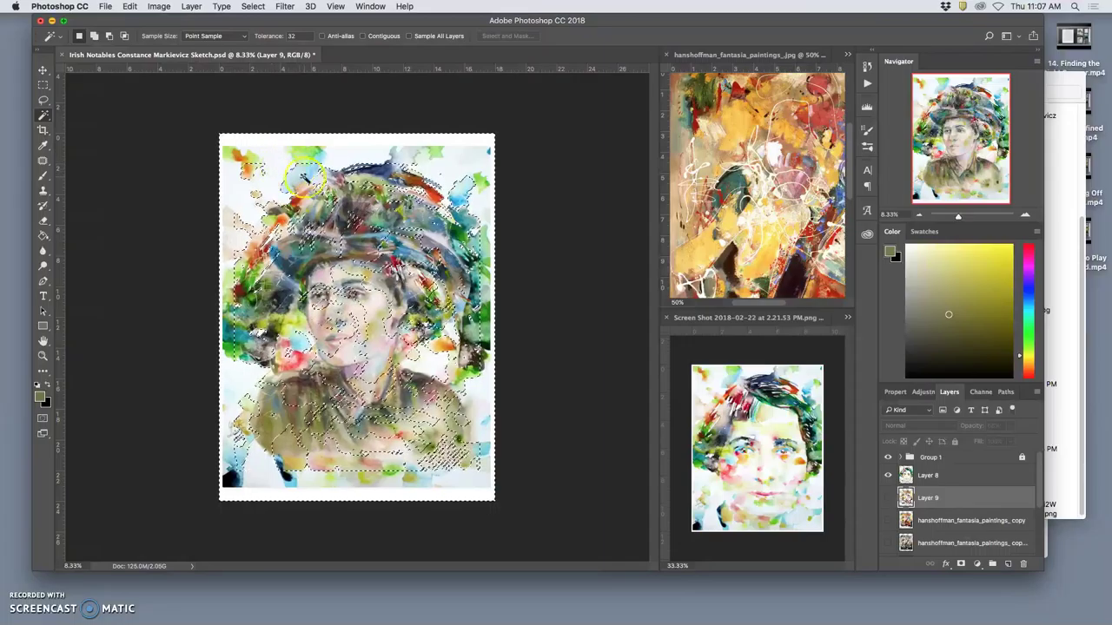
{"action": "left_click", "coordinate": [908, 473]}
{"action": "key", "text": "ctrl+d"}
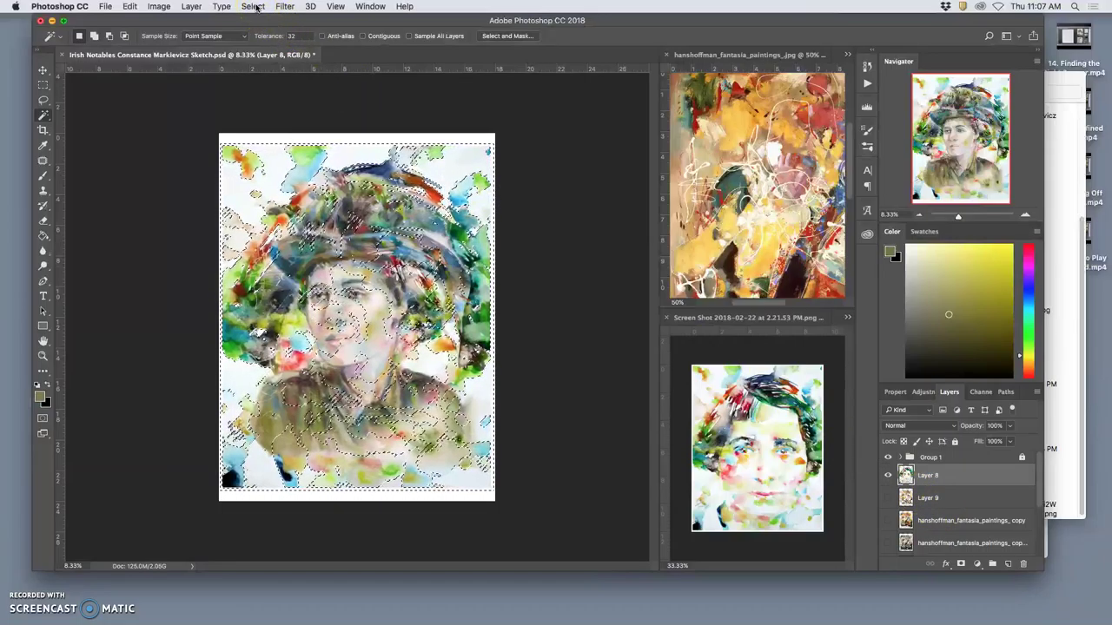
- Add the white page border to the Layer 8 selection with the Magic Wand and invert the selection
{"action": "left_click", "coordinate": [266, 140]}
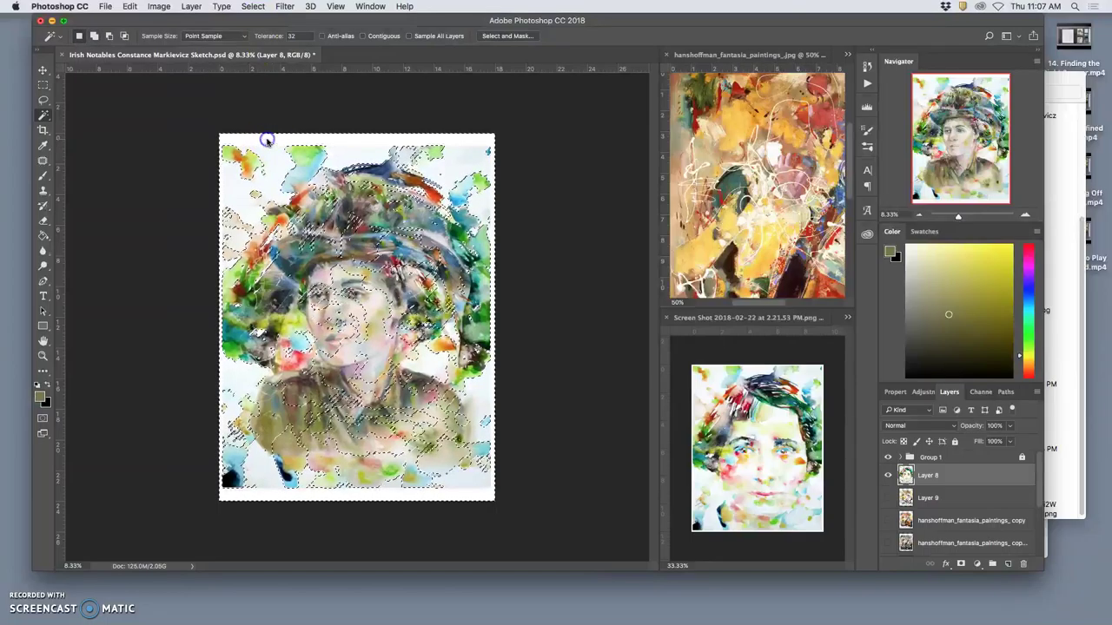
{"action": "key", "text": "shift"}
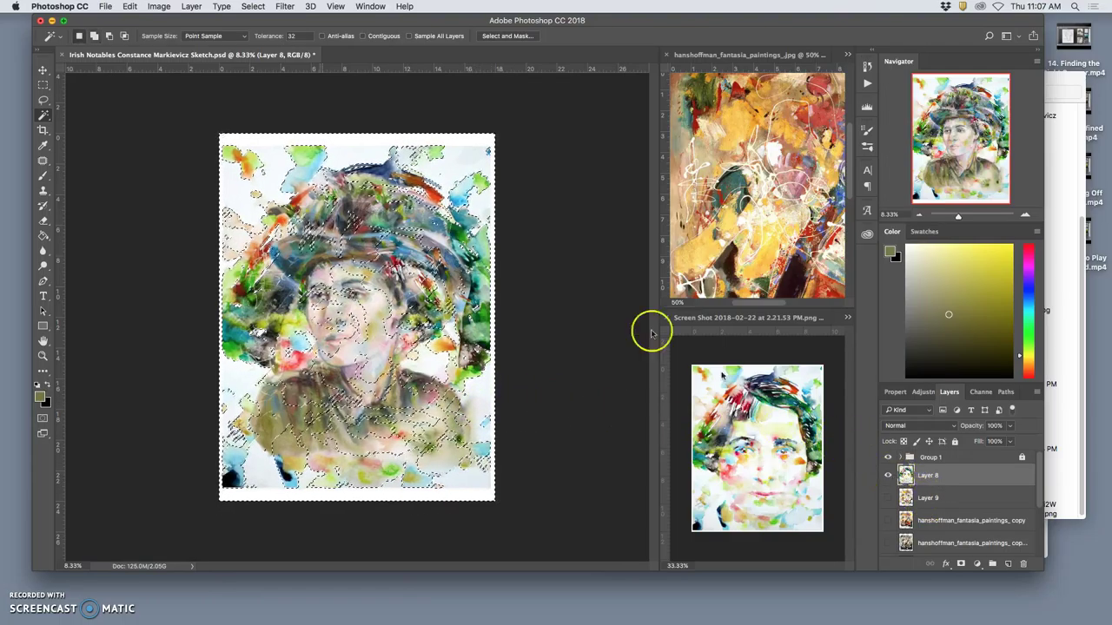
{"action": "left_click", "coordinate": [252, 7]}
{"action": "left_click", "coordinate": [260, 44]}
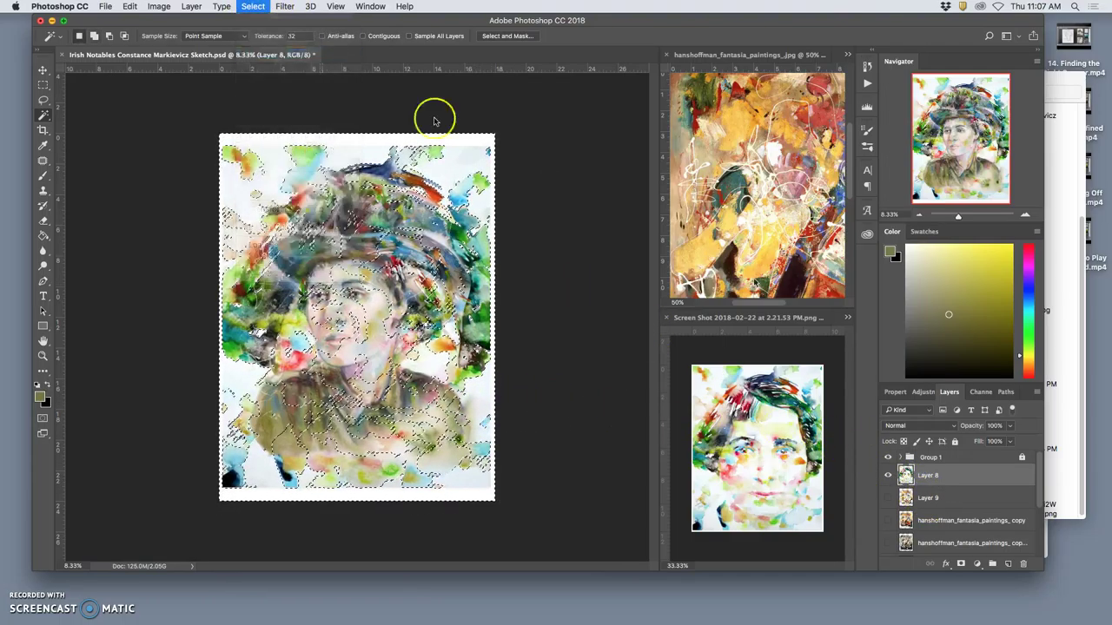
- Show hanshoffman_fantasia_paintings_ copy 2, copy its selected areas to a new layer, and display Layer 9 instead of Layer 8
{"action": "left_click", "coordinate": [964, 541]}
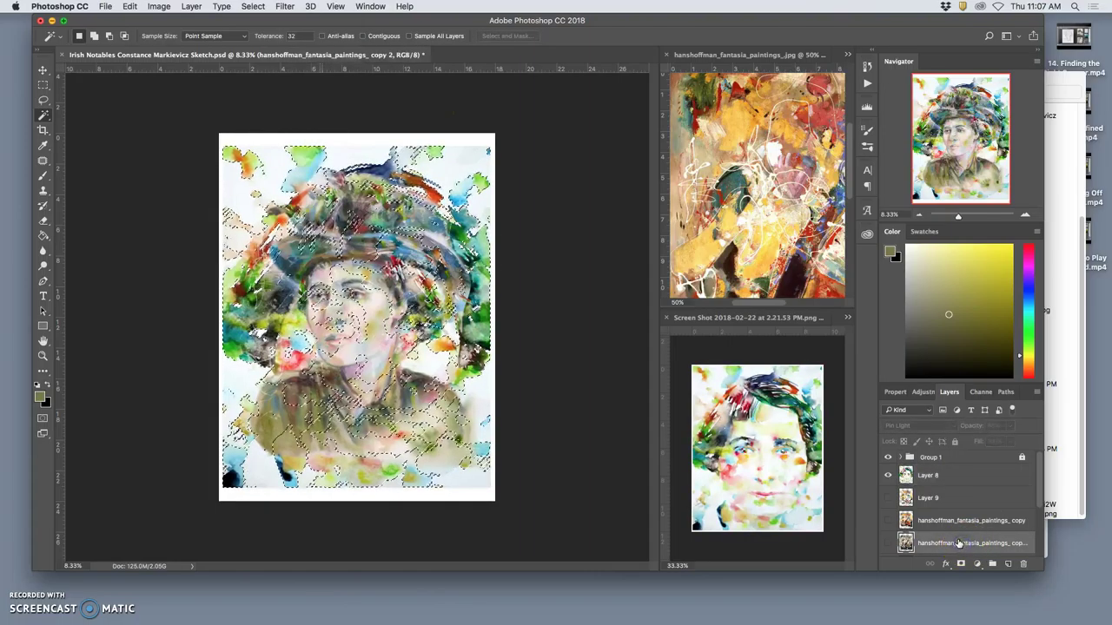
{"action": "left_click", "coordinate": [889, 543]}
{"action": "left_click", "coordinate": [888, 475]}
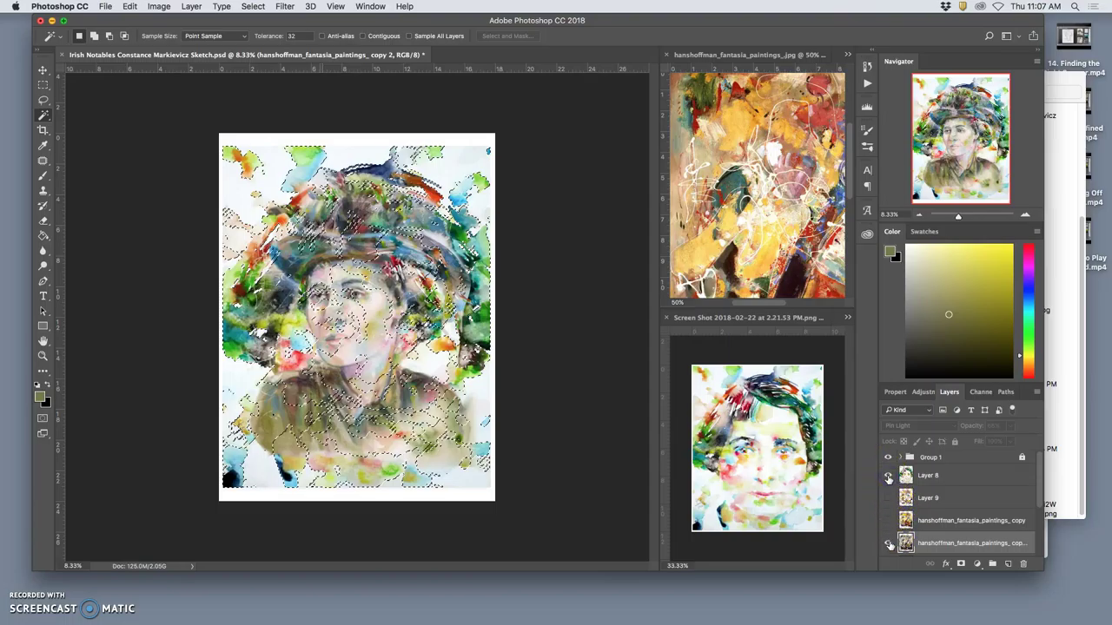
{"action": "left_click", "coordinate": [887, 498]}
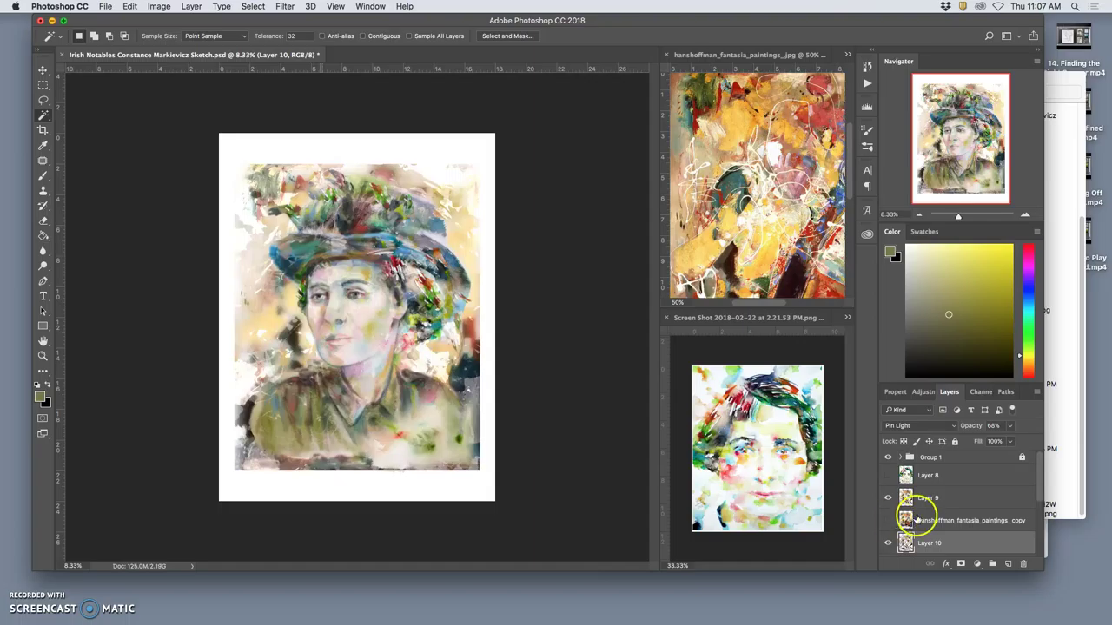
- Hide hanshoffman_fantasia_paintings_ copy 2 beneath Layer 10 and compare the artwork with Layer 9 and the hanshoffman_fantasia_paintings_ copy layer toggled
{"action": "scroll", "coordinate": [917, 519], "scroll_direction": "down", "scroll_amount": 1}
{"action": "left_click", "coordinate": [887, 553]}
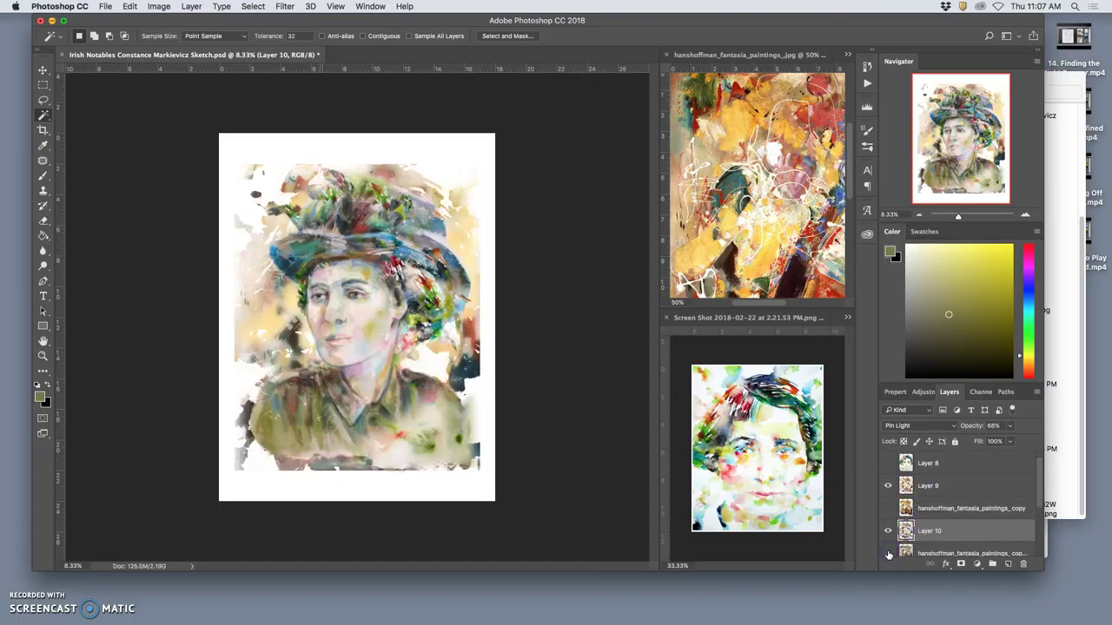
{"action": "left_click", "coordinate": [889, 554]}
{"action": "left_click", "coordinate": [888, 510]}
{"action": "left_click", "coordinate": [889, 508]}
{"action": "left_click", "coordinate": [887, 487]}
{"action": "left_click", "coordinate": [888, 509]}
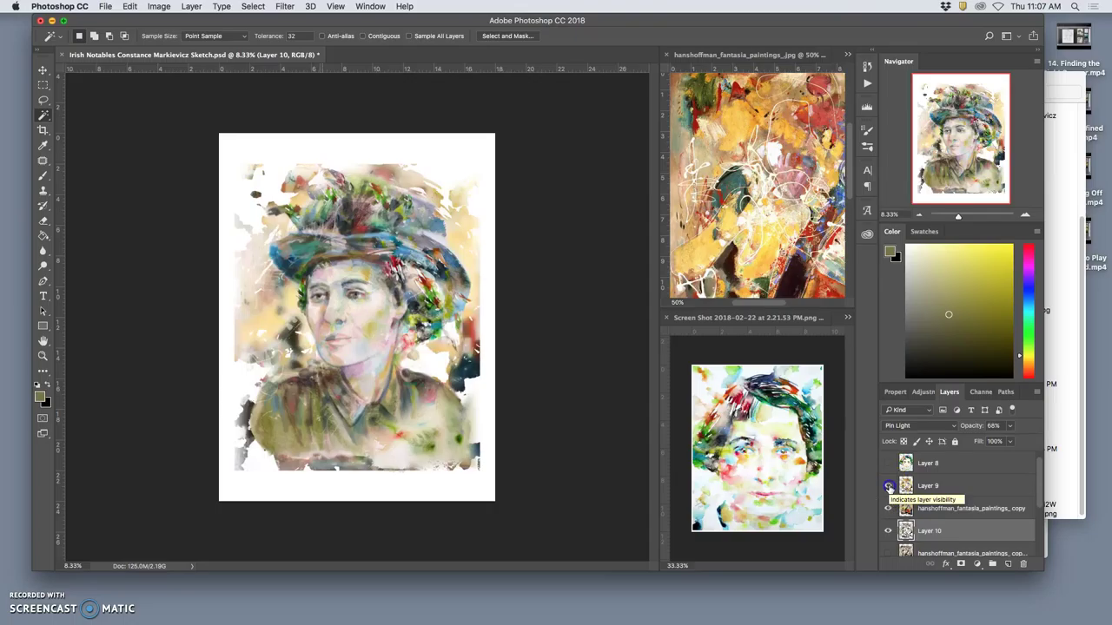
{"action": "left_click", "coordinate": [888, 513]}
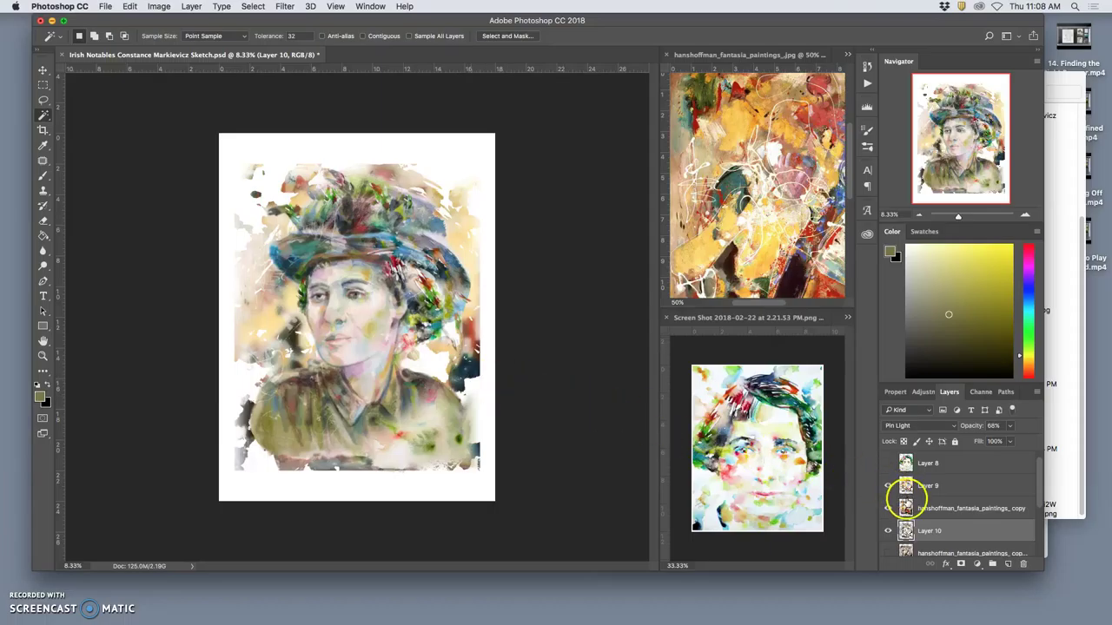
- Show Layer 8 and select its pale background and the surrounding white border with the Magic Wand
{"action": "left_click", "coordinate": [889, 463]}
{"action": "left_click", "coordinate": [907, 463]}
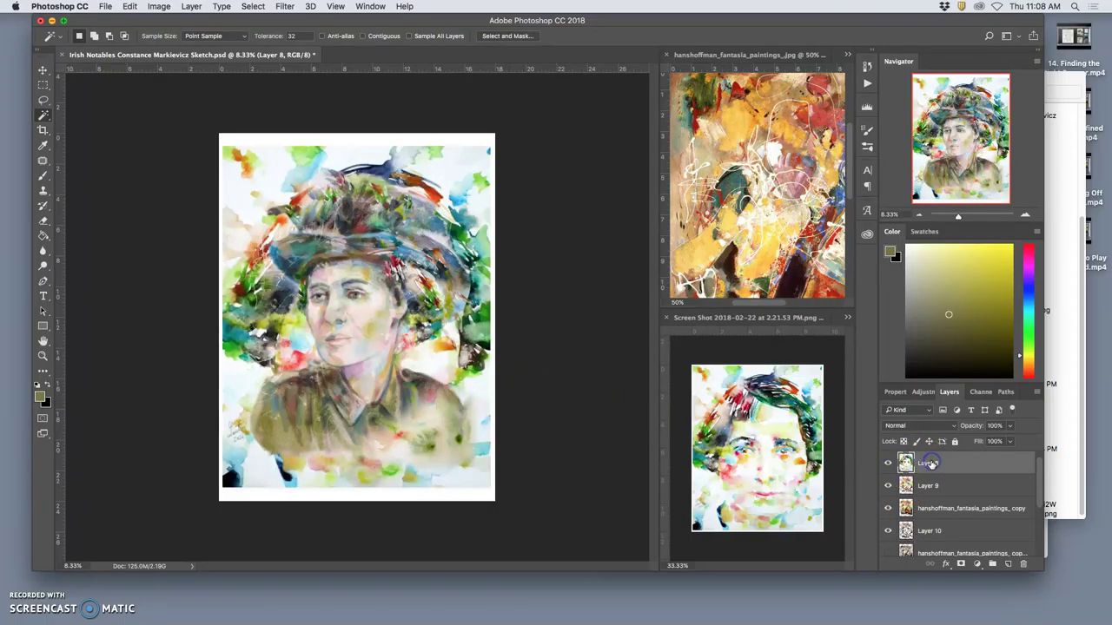
{"action": "left_click", "coordinate": [273, 176]}
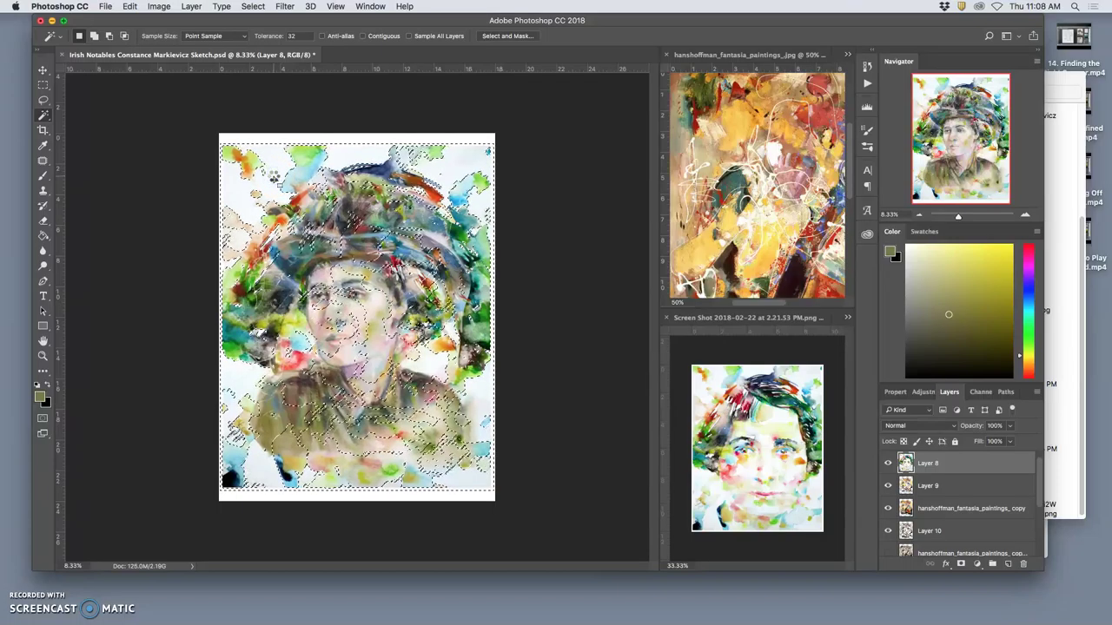
{"action": "left_click", "coordinate": [279, 145], "text": "shift"}
- Extend the Layer 8 selection with the Magic Wand into more color tones of the painting, sampling around the foliage beside the portrait
{"action": "left_click", "coordinate": [414, 425], "text": "shift"}
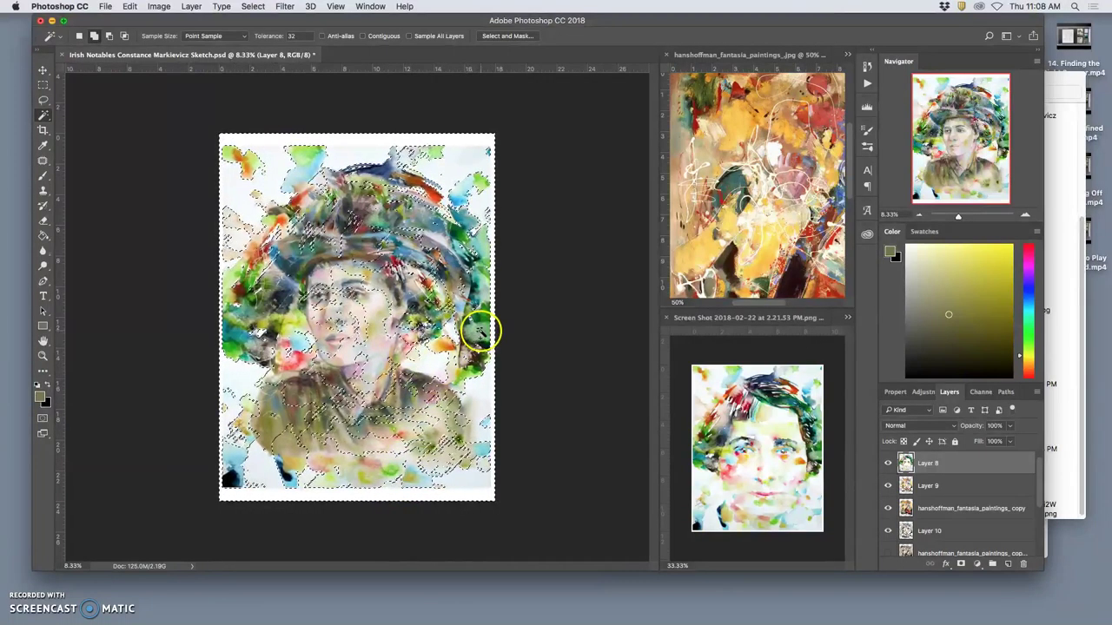
{"action": "left_click", "coordinate": [241, 320], "text": "shift"}
{"action": "left_click", "coordinate": [233, 317], "text": "shift"}
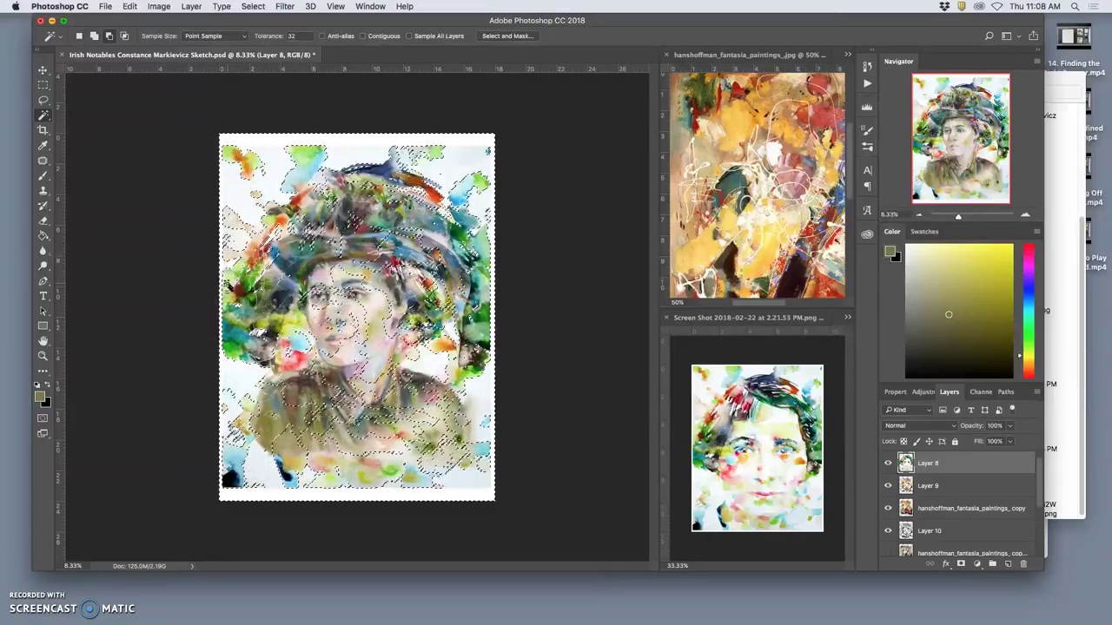
{"action": "left_click", "coordinate": [230, 305], "text": "shift"}
{"action": "left_click", "coordinate": [230, 305], "text": "shift"}
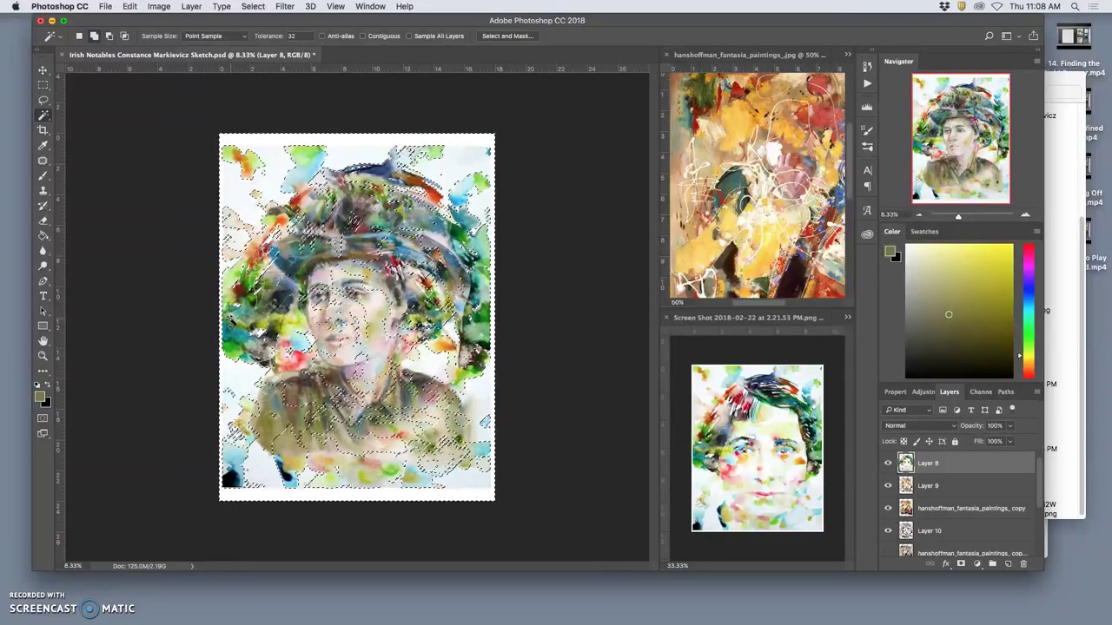
{"action": "left_click", "coordinate": [230, 295], "text": "shift"}
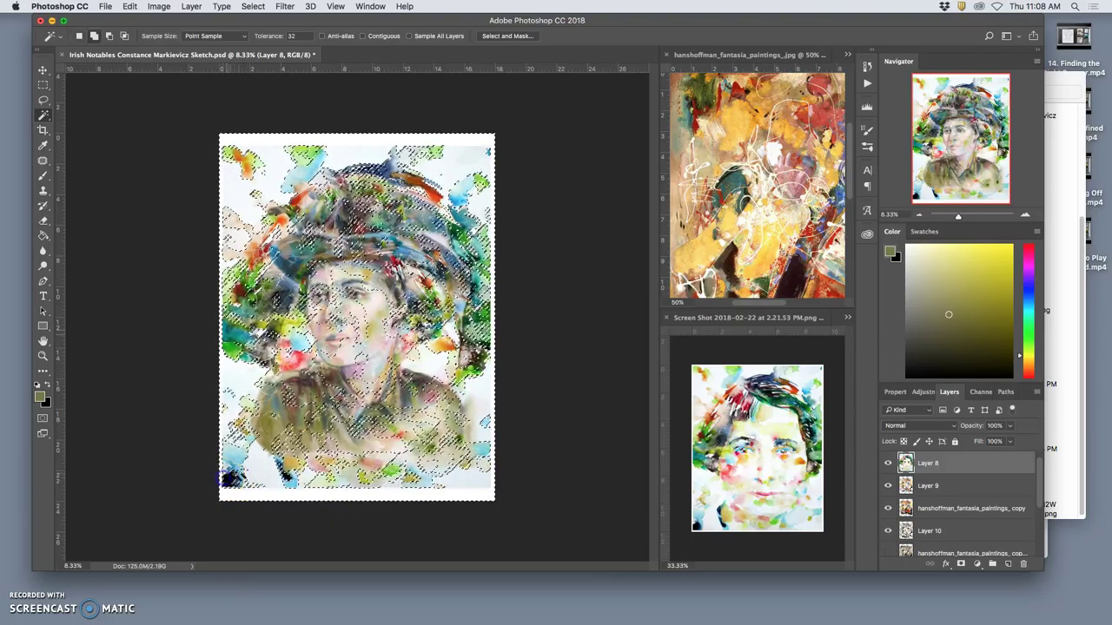
{"action": "left_click", "coordinate": [269, 163], "text": "shift"}
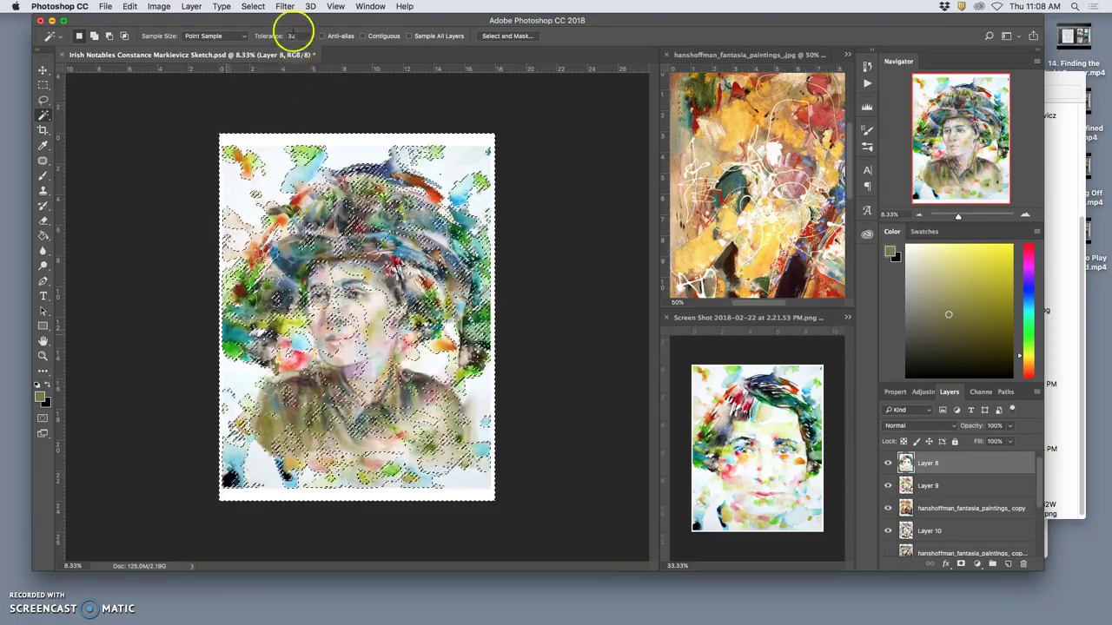
- Invert the selection and copy the selected color splashes of Layer 8 to a new layer
{"action": "left_click", "coordinate": [252, 7]}
{"action": "left_click", "coordinate": [262, 53]}
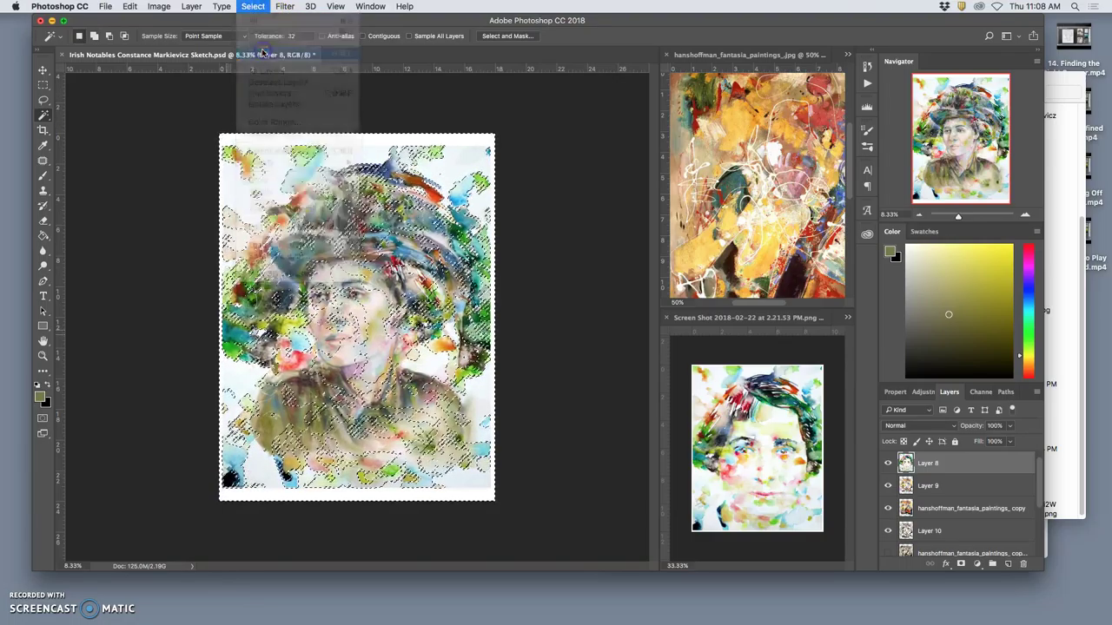
{"action": "key", "text": "super+j"}
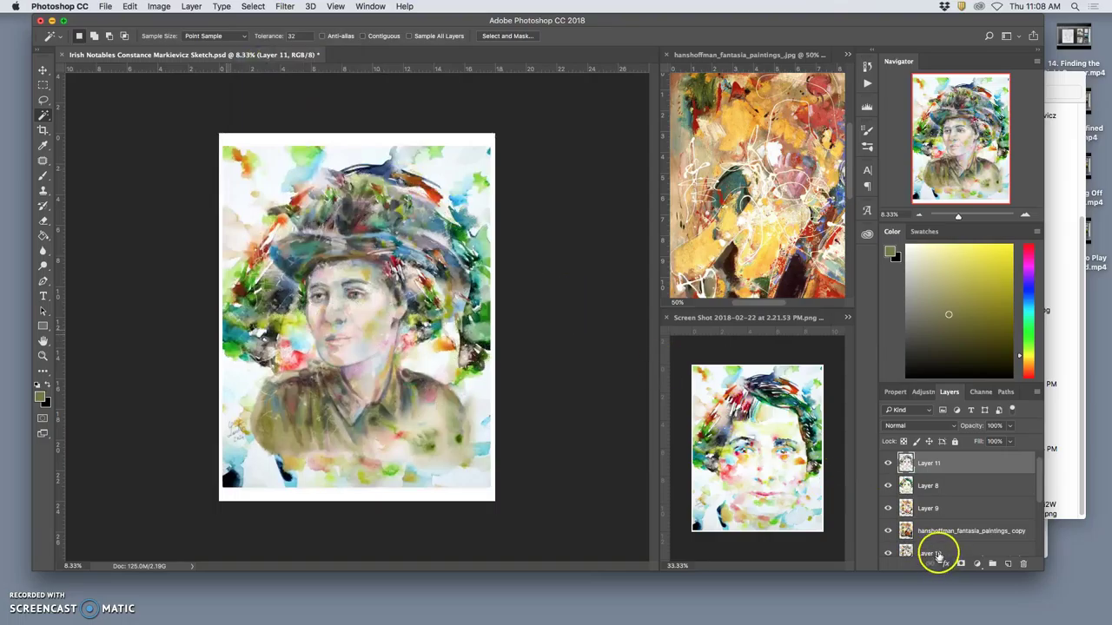
- Hide Layer 8, Layer 9, the hanshoffman_fantasia_paintings_ copy layer and Layer 10 so only Layer 11 shows behind the portrait
{"action": "left_click", "coordinate": [887, 487]}
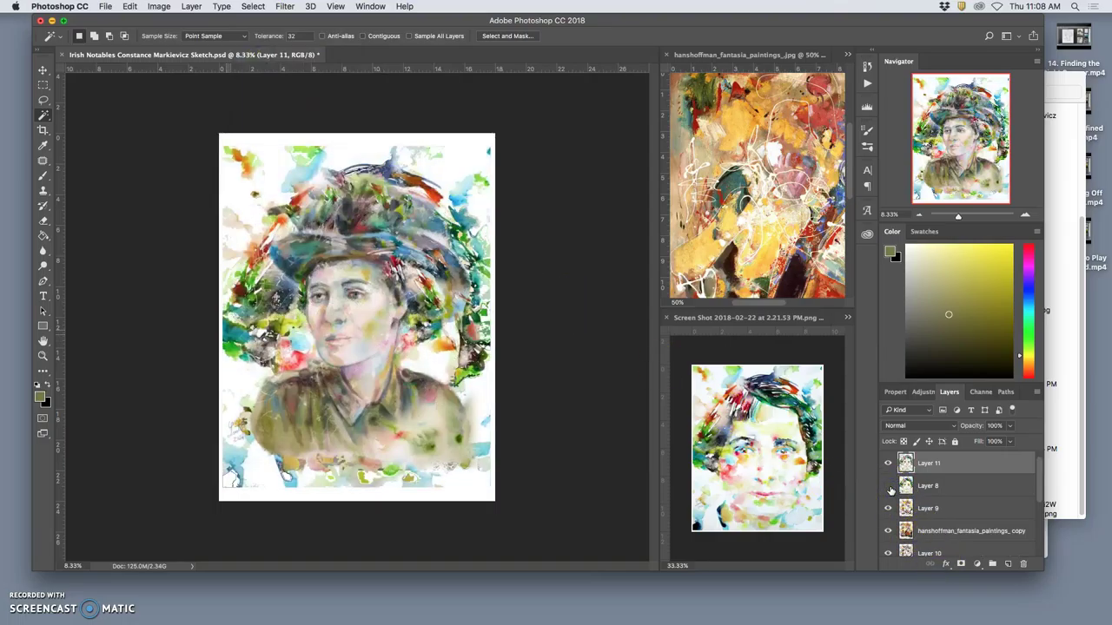
{"action": "left_click", "coordinate": [888, 509]}
{"action": "left_click", "coordinate": [888, 532]}
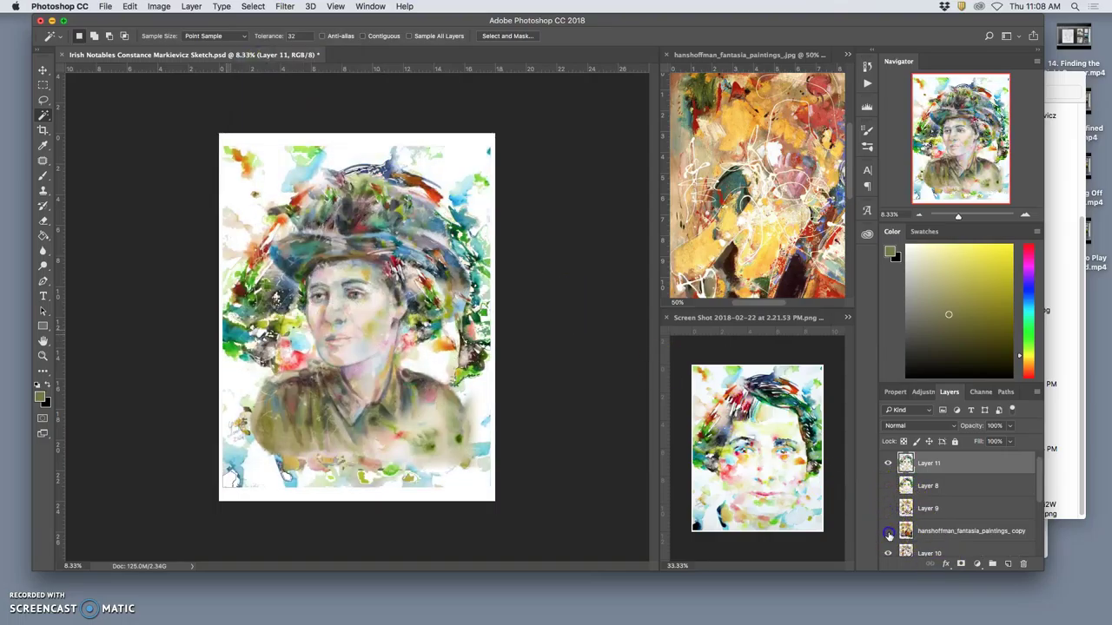
{"action": "left_click", "coordinate": [888, 553]}
{"action": "scroll", "coordinate": [901, 544], "scroll_direction": "down", "scroll_amount": 2}
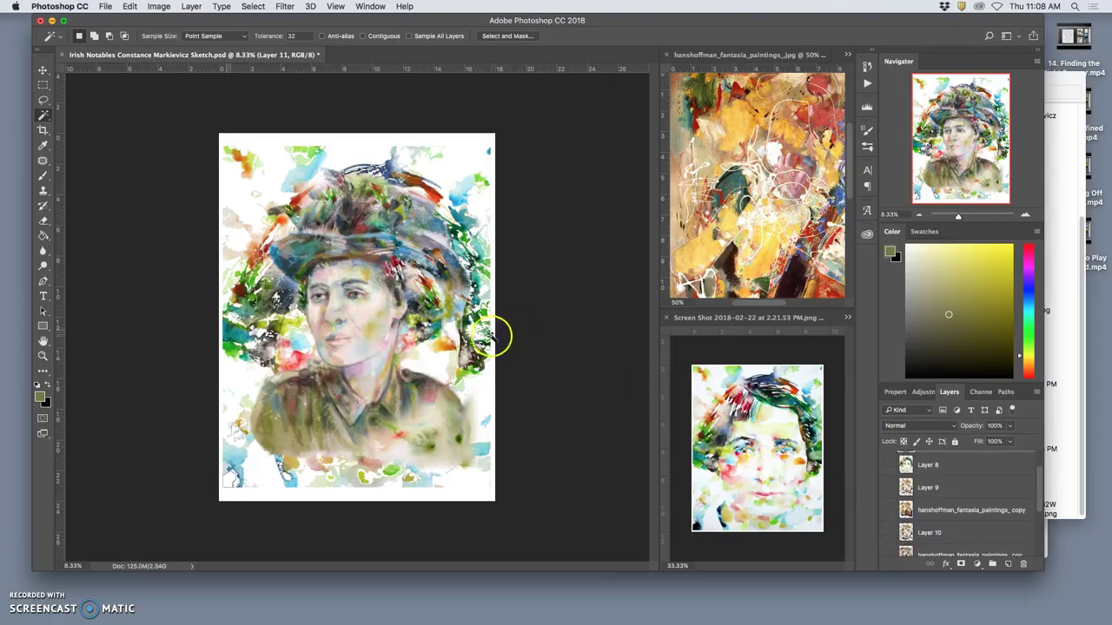
- Try to warp Layer 11 by pulling its left side inward toward the face, and undo the warp
{"action": "key", "text": "super+t"}
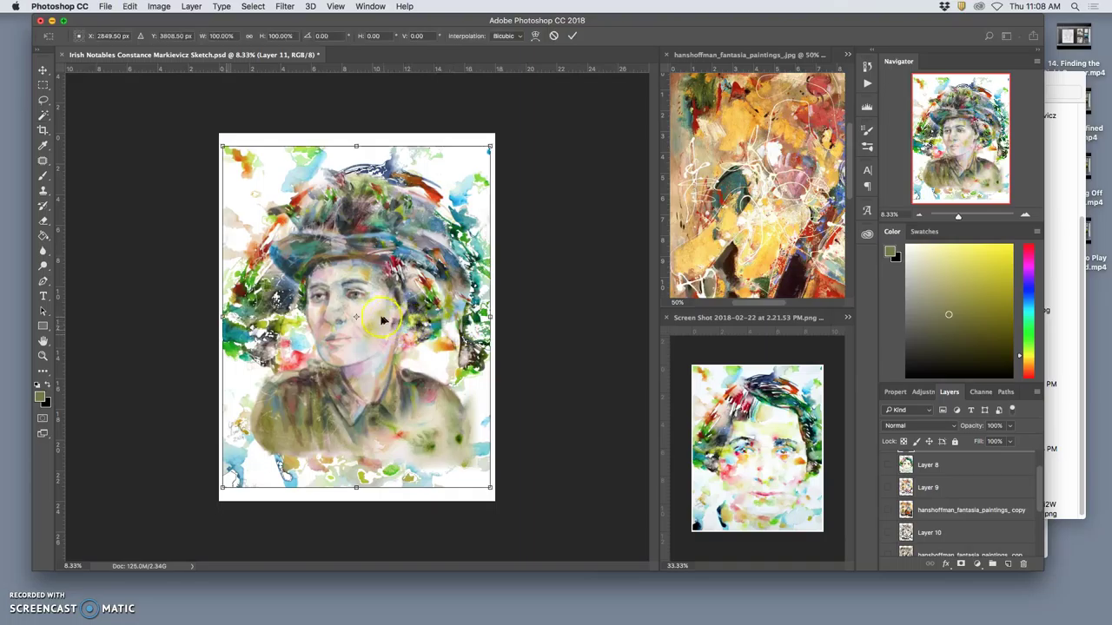
{"action": "right_click", "coordinate": [383, 321]}
{"action": "left_click", "coordinate": [416, 386]}
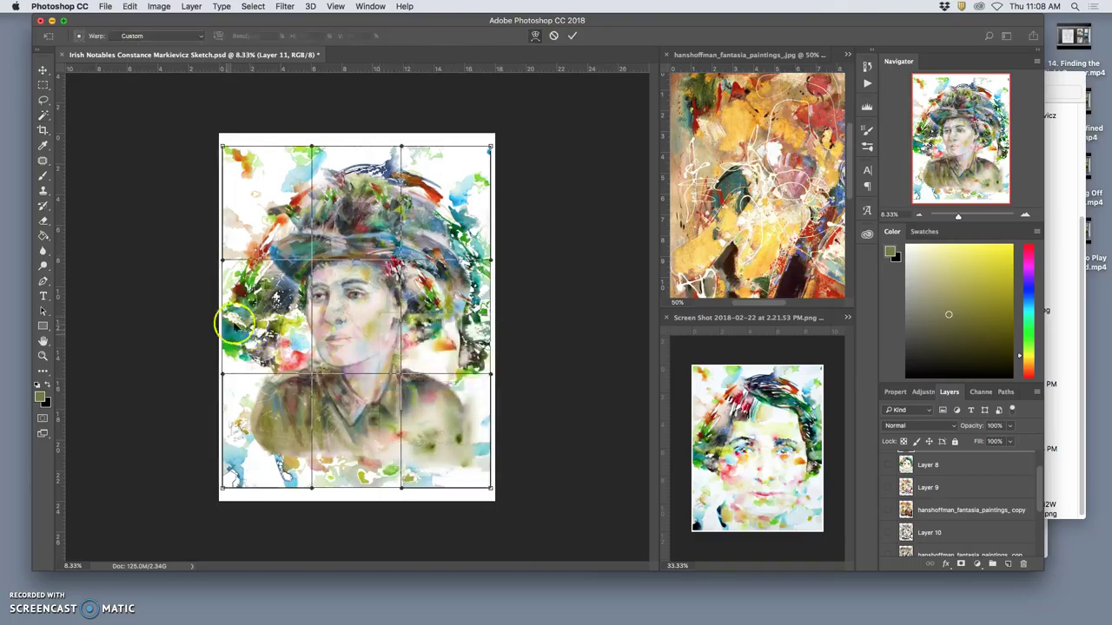
{"action": "mouse_move", "coordinate": [355, 278]}
{"action": "left_mouse_down"}
{"action": "mouse_move", "coordinate": [350, 297]}
{"action": "mouse_move", "coordinate": [299, 307]}
{"action": "left_mouse_up"}
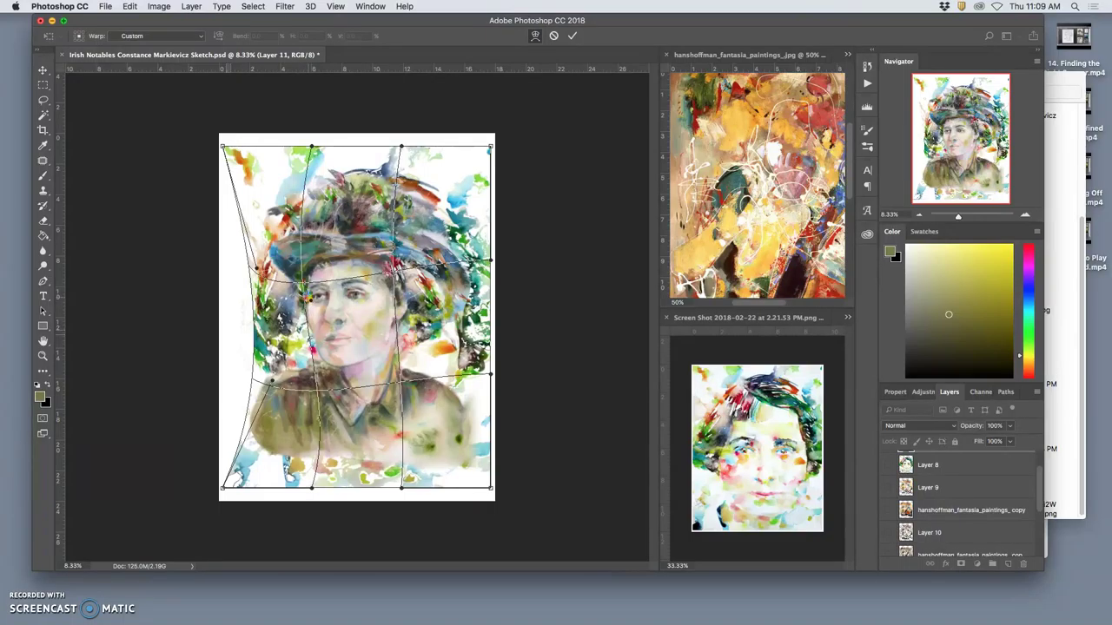
{"action": "key", "text": "Return"}
{"action": "key", "text": "w"}
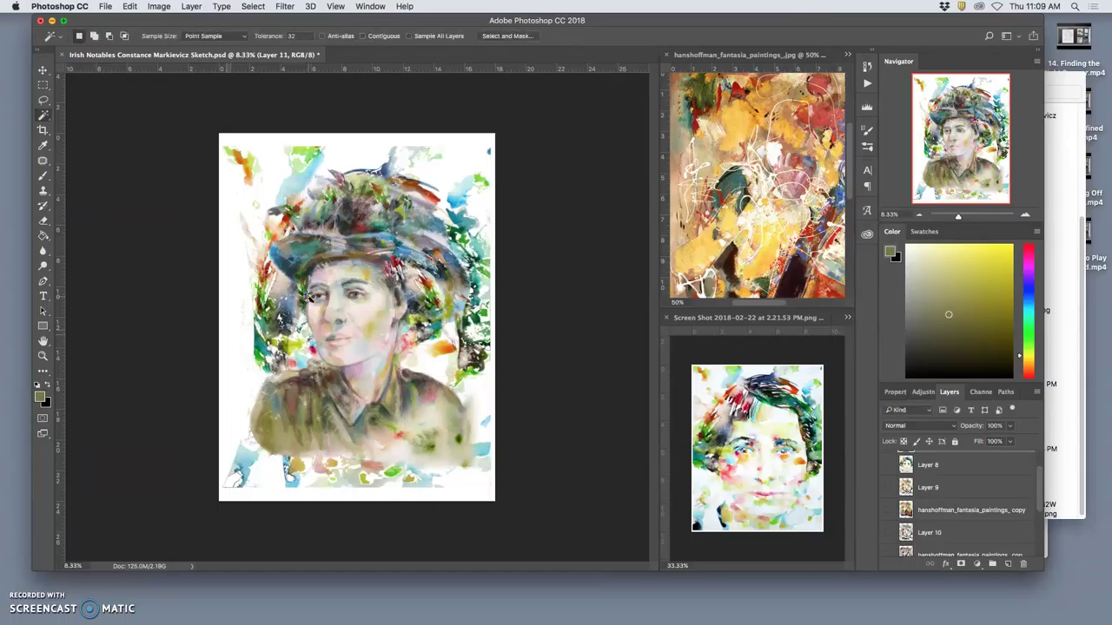
{"action": "key", "text": "super+z"}
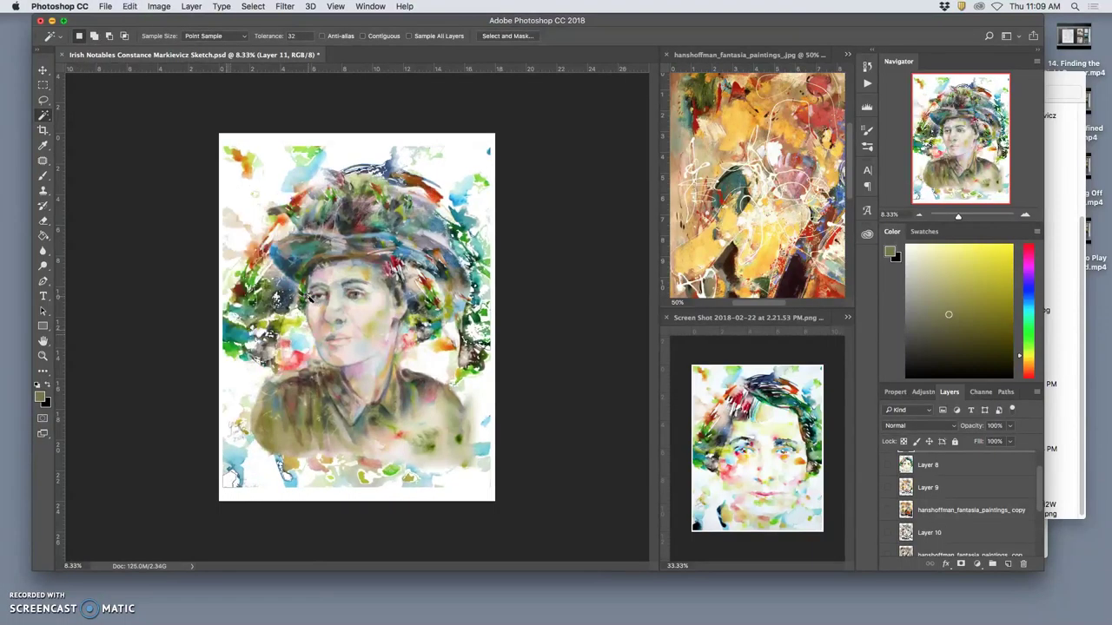
- Lasso the small stray mark beside the portrait's left shoulder on Layer 11 and delete it
{"action": "left_click", "coordinate": [332, 282]}
{"action": "left_click", "coordinate": [44, 100]}
{"action": "mouse_move", "coordinate": [245, 422]}
{"action": "left_mouse_down"}
{"action": "mouse_move", "coordinate": [227, 426]}
{"action": "mouse_move", "coordinate": [246, 445]}
{"action": "mouse_move", "coordinate": [231, 442]}
{"action": "mouse_move", "coordinate": [229, 422]}
{"action": "mouse_move", "coordinate": [249, 433]}
{"action": "left_mouse_up"}
{"action": "key", "text": "Delete"}
{"action": "left_click", "coordinate": [253, 429]}
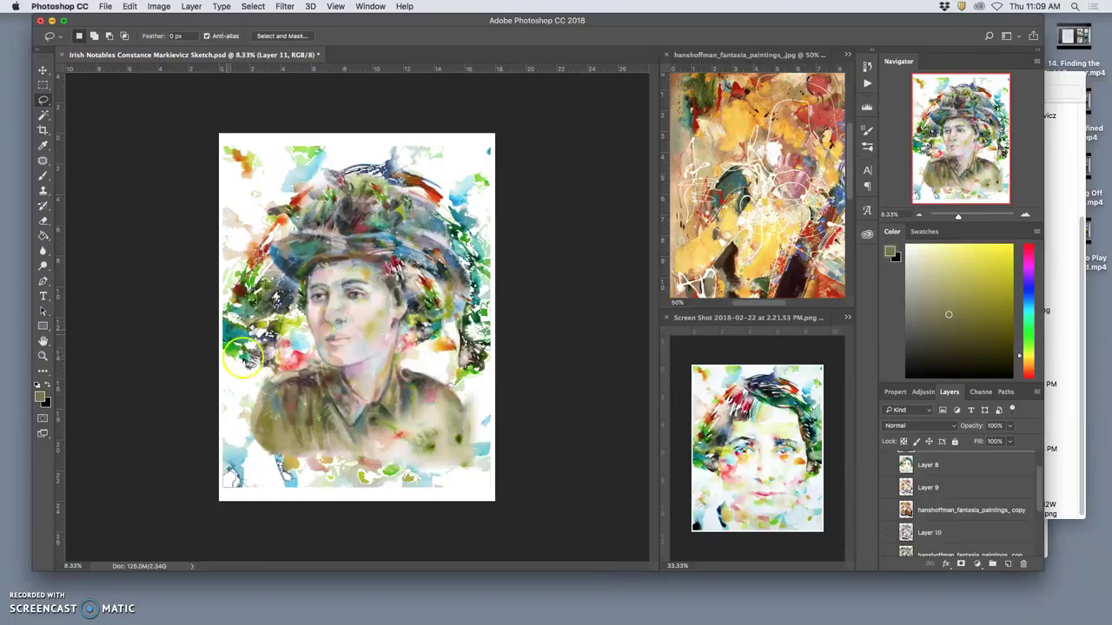
- Select the dark tones in the foliage on both sides of the portrait with the Magic Wand and delete them from Layer 11
{"action": "left_click", "coordinate": [45, 116]}
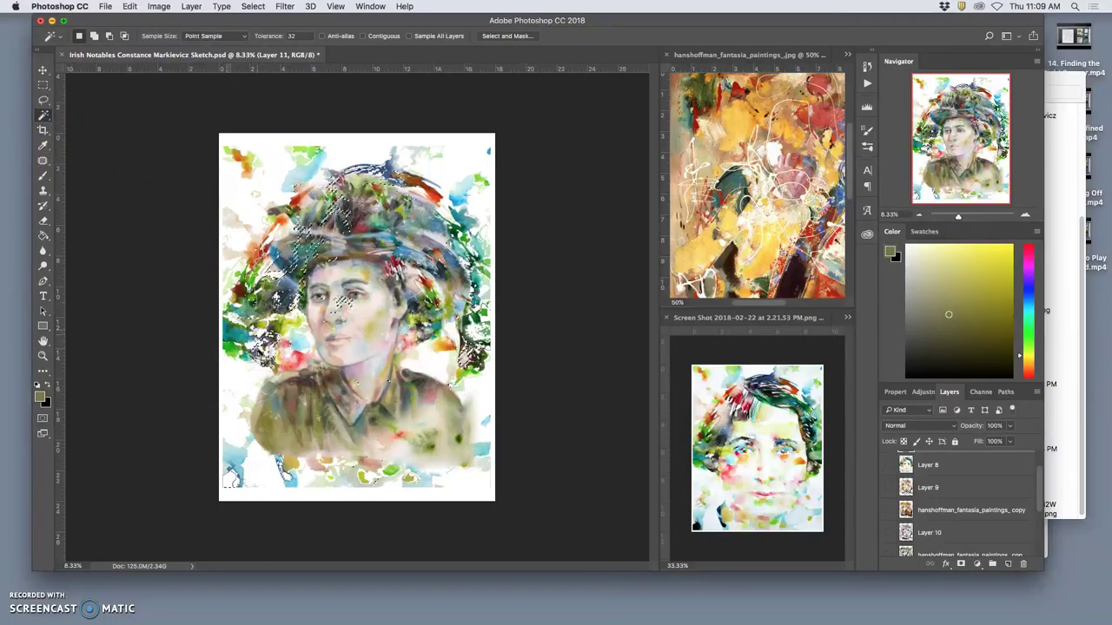
{"action": "left_click", "coordinate": [261, 363]}
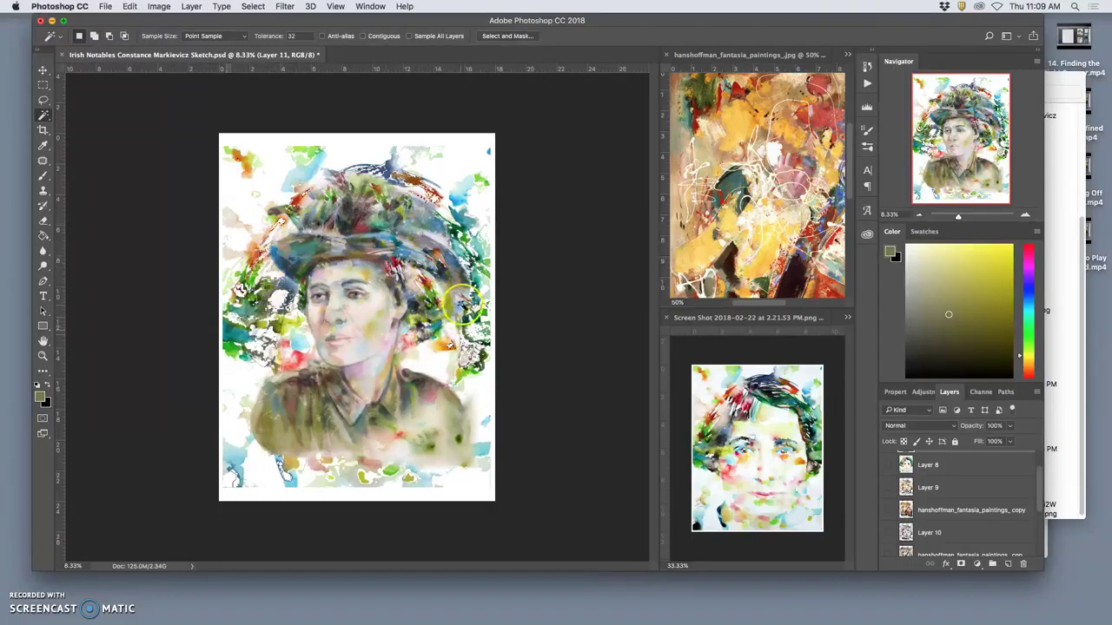
{"action": "left_click", "coordinate": [470, 256]}
{"action": "left_click", "coordinate": [470, 321]}
{"action": "key", "text": "super+z"}
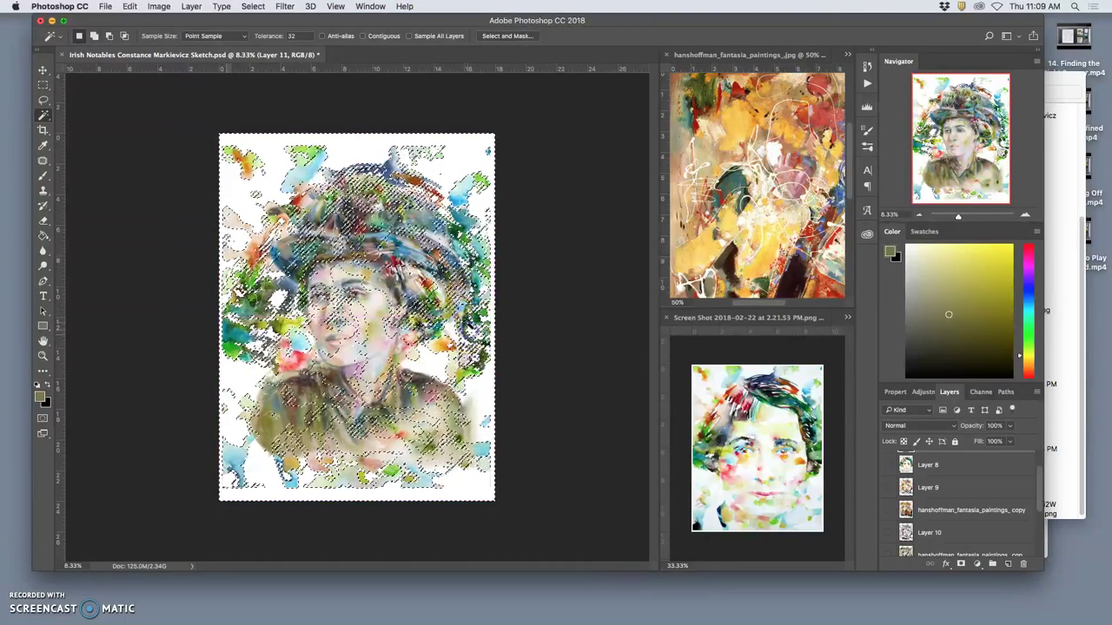
- Remove more Layer 11 tones with the Magic Wand, sampling the left foliage, the hat's left edge and the dark arc above the hat
{"action": "left_click", "coordinate": [271, 295], "text": "shift"}
{"action": "left_click", "coordinate": [264, 337], "text": "shift"}
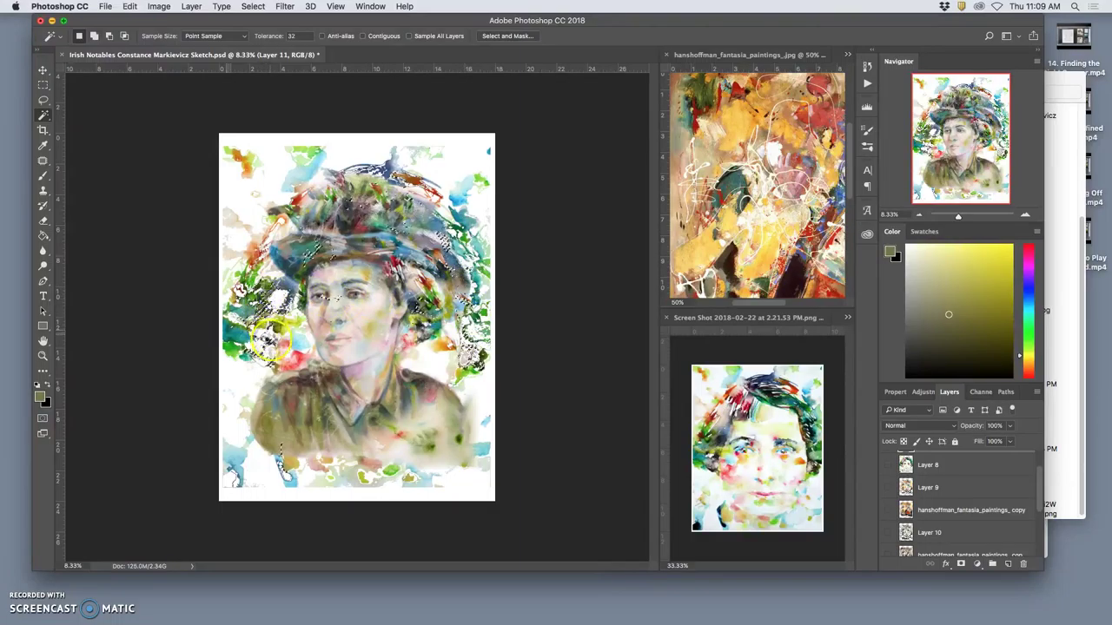
{"action": "left_click", "coordinate": [259, 352], "text": "shift"}
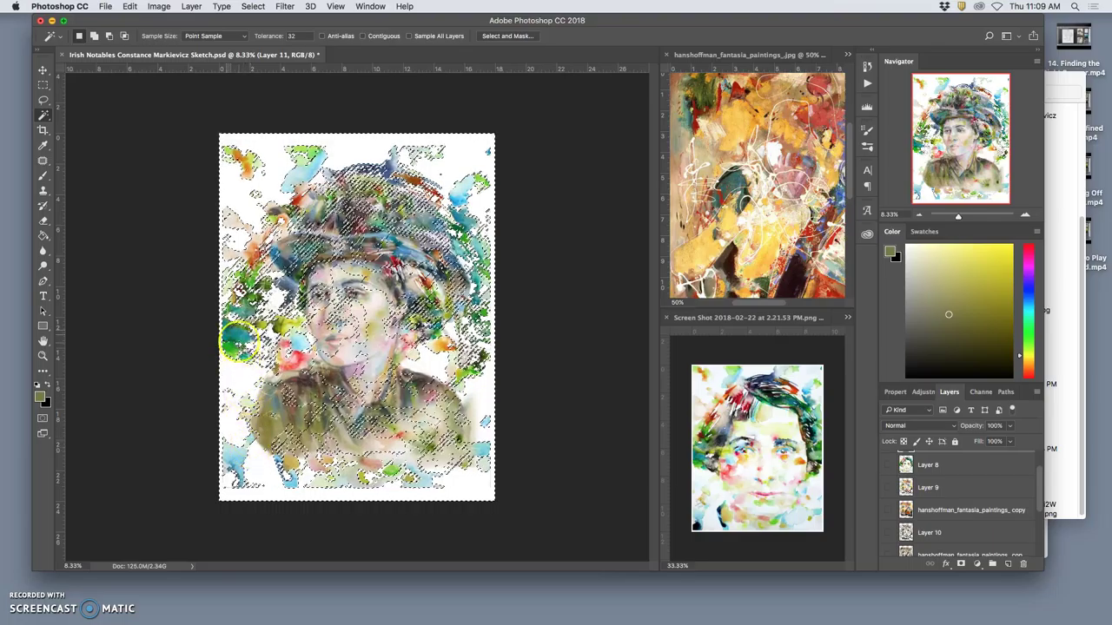
{"action": "left_click", "coordinate": [265, 252], "text": "shift"}
{"action": "left_click", "coordinate": [264, 252]}
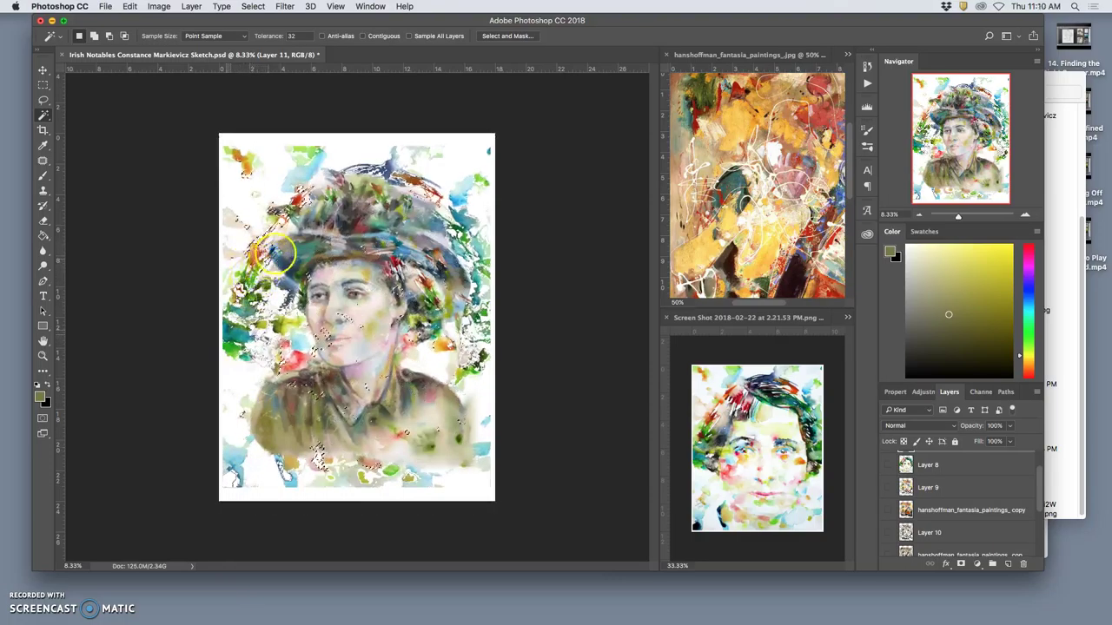
{"action": "left_click", "coordinate": [380, 193]}
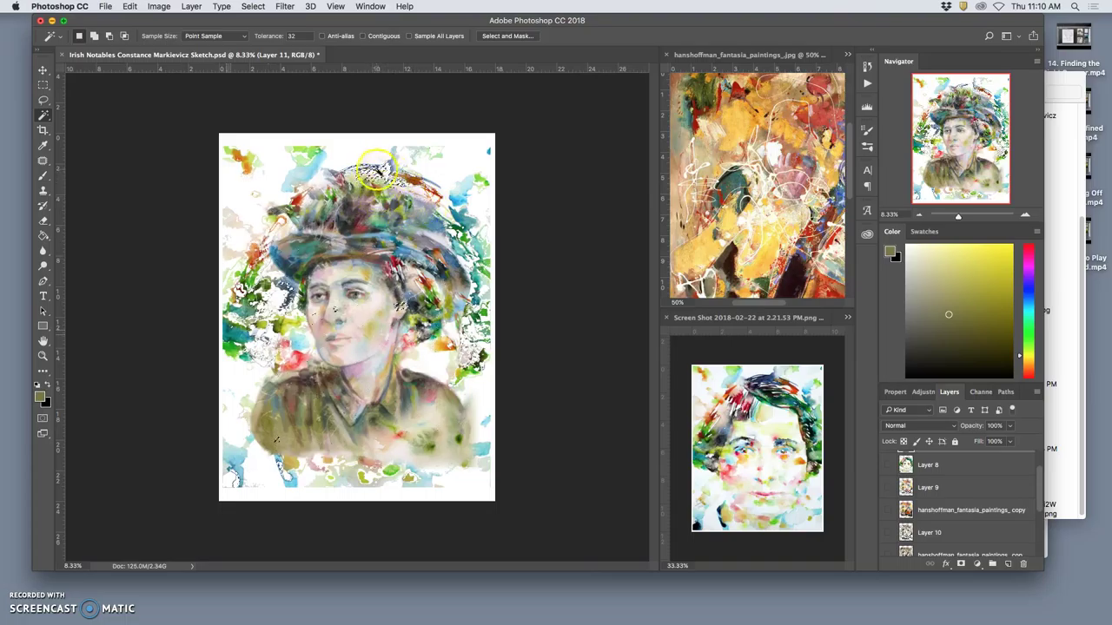
{"action": "left_click", "coordinate": [372, 168]}
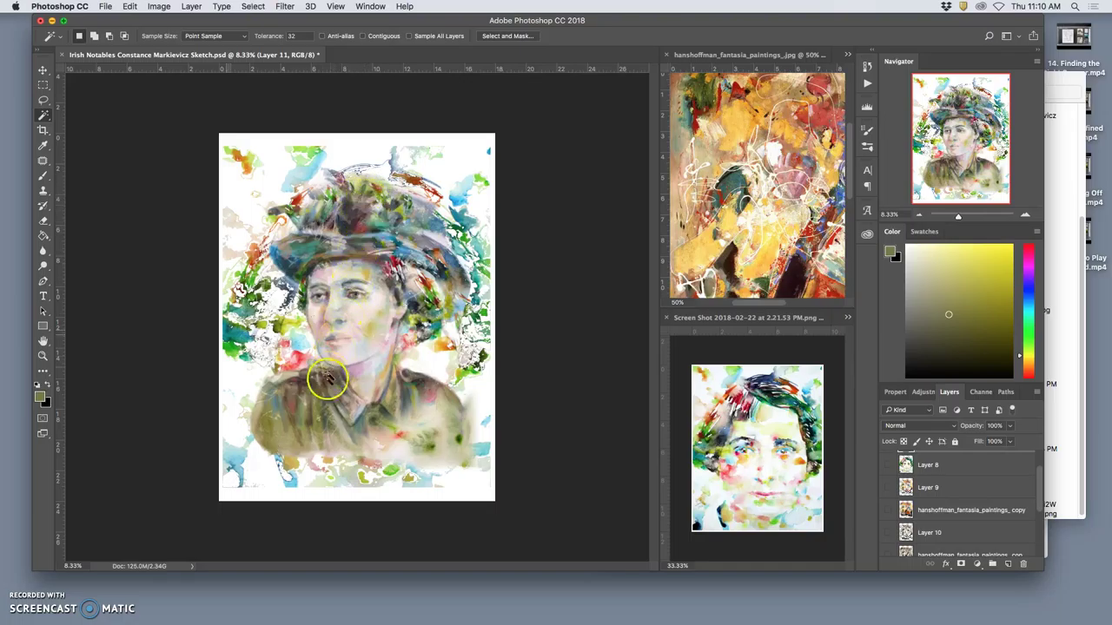
- Erase leftover Layer 11 splashes above the hat, around the portrait and along the canvas's left edge with a large Eraser
{"action": "left_click", "coordinate": [44, 220]}
{"action": "left_click", "coordinate": [376, 155]}
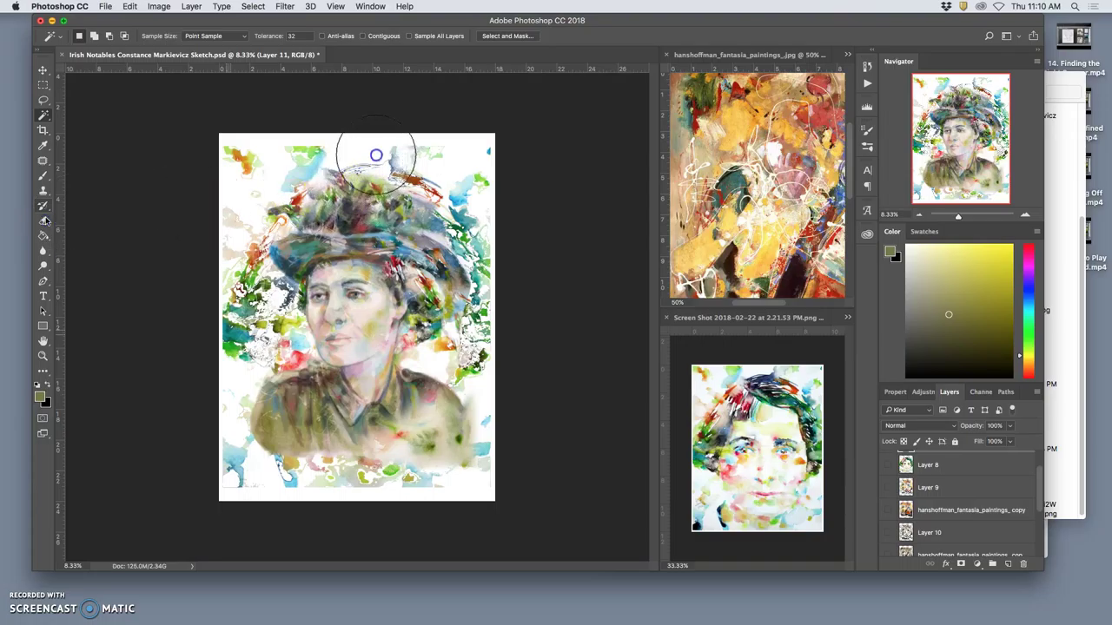
{"action": "mouse_move", "coordinate": [324, 319]}
{"action": "left_mouse_down"}
{"action": "mouse_move", "coordinate": [276, 343]}
{"action": "mouse_move", "coordinate": [256, 373]}
{"action": "mouse_move", "coordinate": [281, 353]}
{"action": "mouse_move", "coordinate": [452, 339]}
{"action": "mouse_move", "coordinate": [451, 353]}
{"action": "mouse_move", "coordinate": [462, 325]}
{"action": "mouse_move", "coordinate": [454, 264]}
{"action": "left_mouse_up"}
{"action": "mouse_move", "coordinate": [231, 292]}
{"action": "left_mouse_down"}
{"action": "mouse_move", "coordinate": [206, 338]}
{"action": "mouse_move", "coordinate": [184, 291]}
{"action": "mouse_move", "coordinate": [176, 325]}
{"action": "mouse_move", "coordinate": [198, 375]}
{"action": "mouse_move", "coordinate": [204, 327]}
{"action": "mouse_move", "coordinate": [251, 252]}
{"action": "mouse_move", "coordinate": [235, 272]}
{"action": "mouse_move", "coordinate": [261, 397]}
{"action": "mouse_move", "coordinate": [221, 473]}
{"action": "left_mouse_up"}
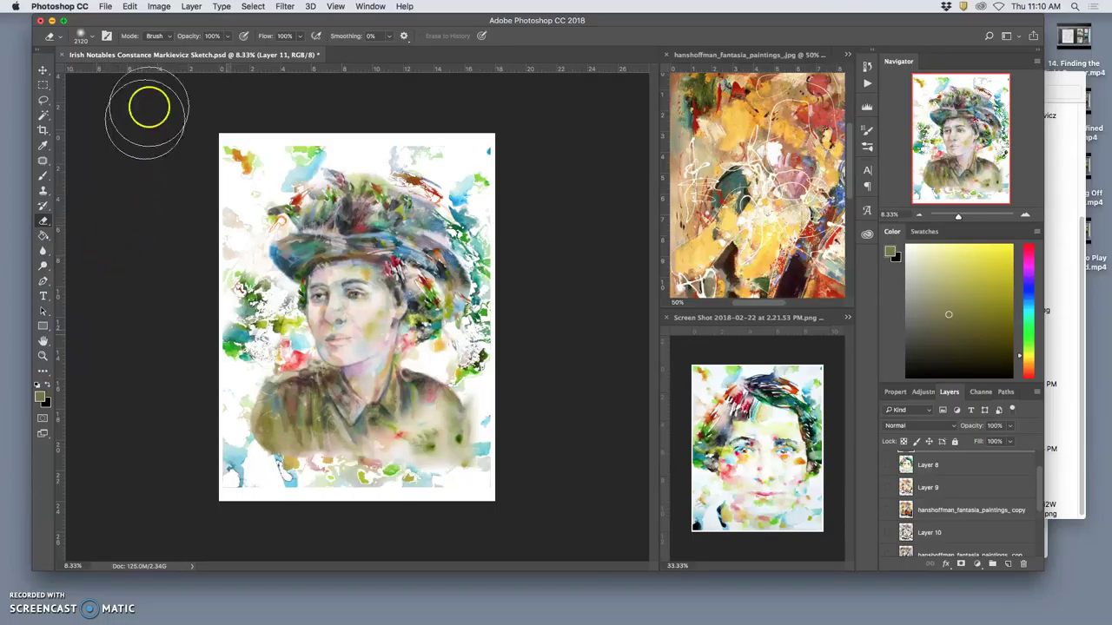
- Duplicate Layer 11 and hide the original layer
{"action": "key", "text": "ctrl+j"}
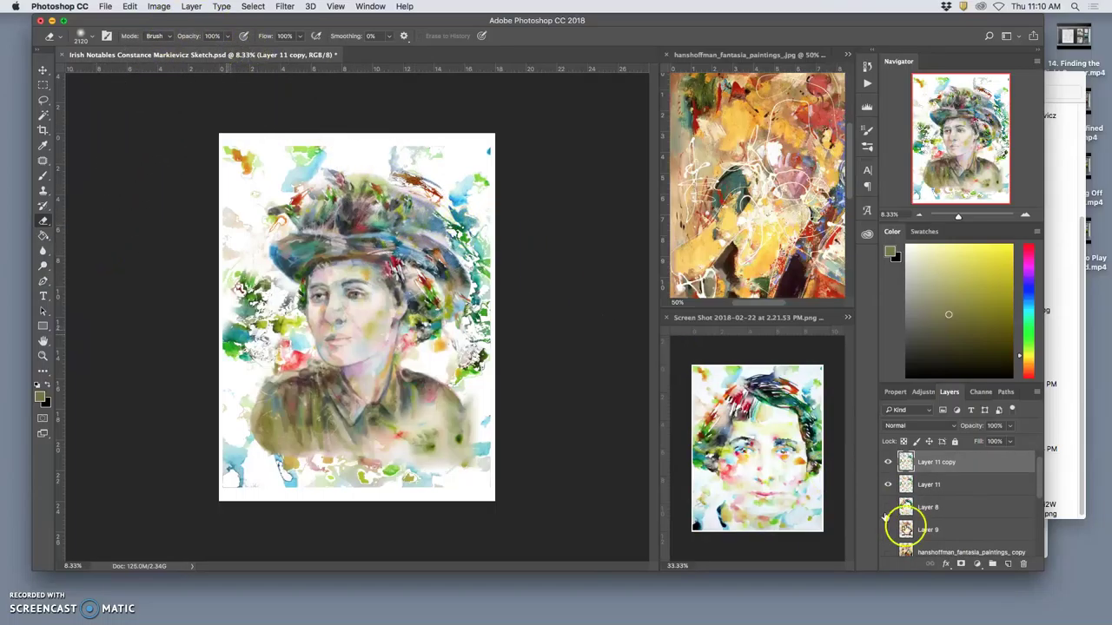
{"action": "left_click", "coordinate": [888, 486]}
- Try reapplying the last Gaussian Blur to Layer 11 copy
{"action": "left_click", "coordinate": [286, 7]}
{"action": "left_click", "coordinate": [284, 7]}
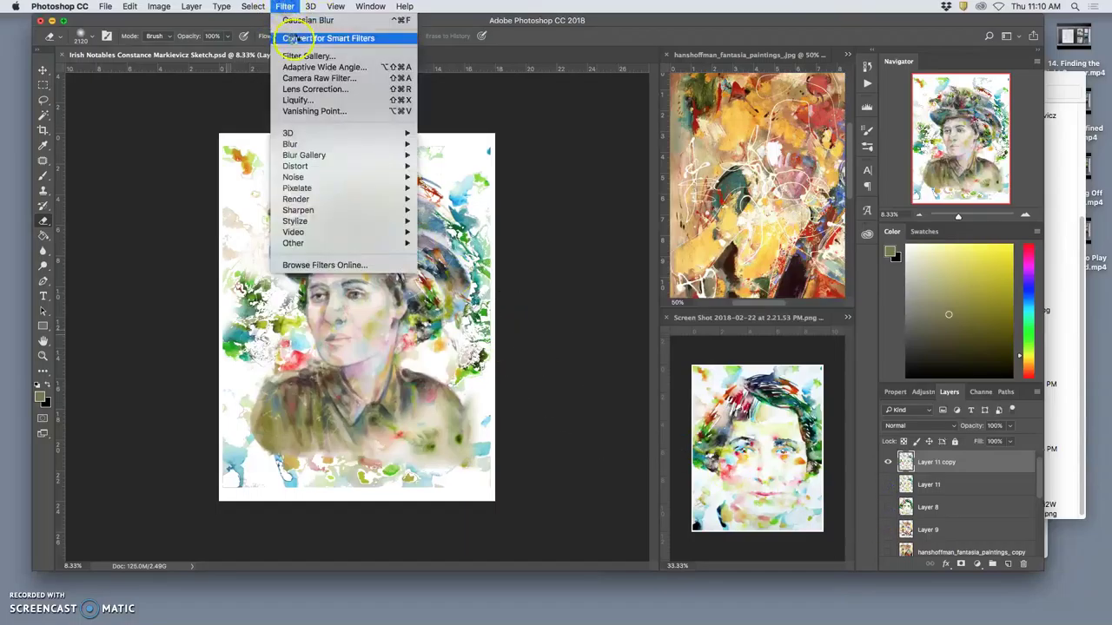
{"action": "left_click", "coordinate": [292, 21]}
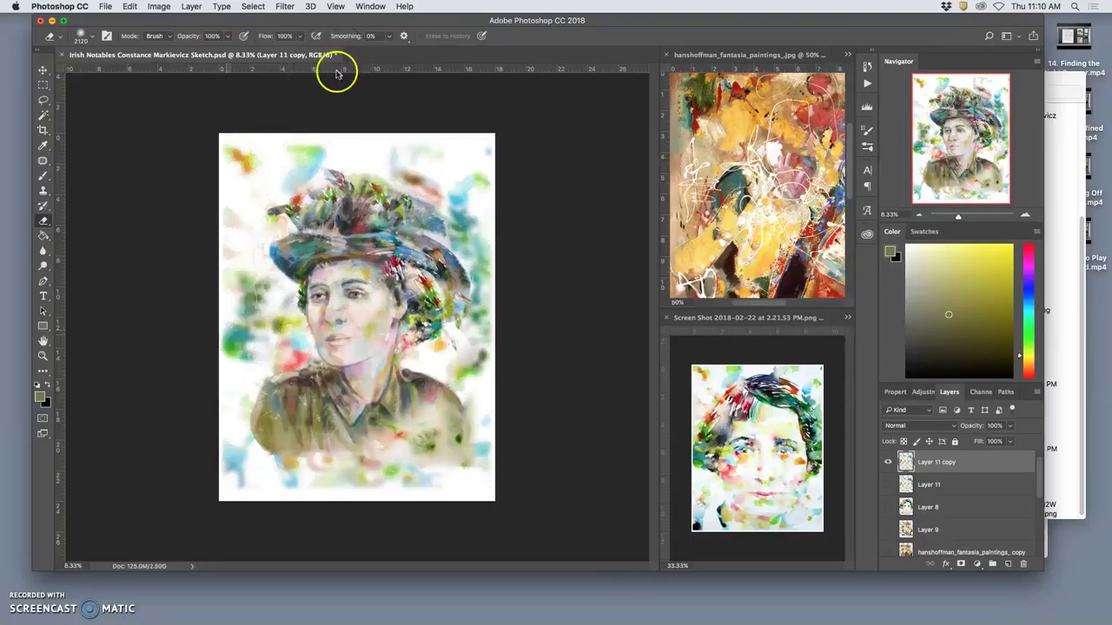
- Apply a Gaussian Blur with a radius of 4.6 pixels to Layer 11 copy
{"action": "left_click", "coordinate": [284, 7]}
{"action": "mouse_move", "coordinate": [347, 144]}
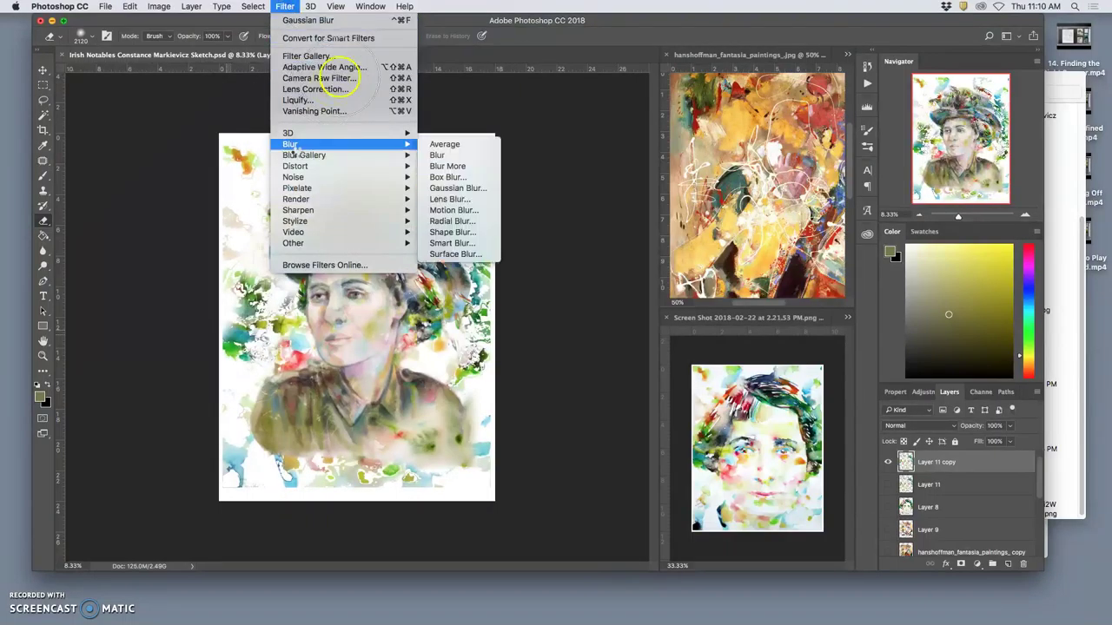
{"action": "left_click", "coordinate": [476, 189]}
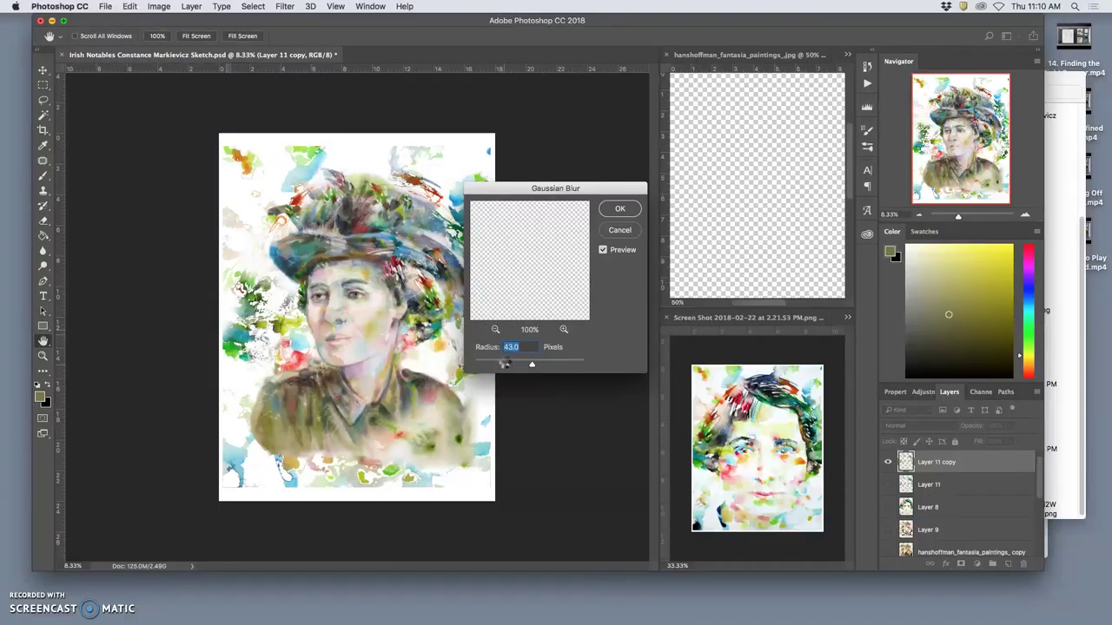
{"action": "left_click", "coordinate": [491, 349]}
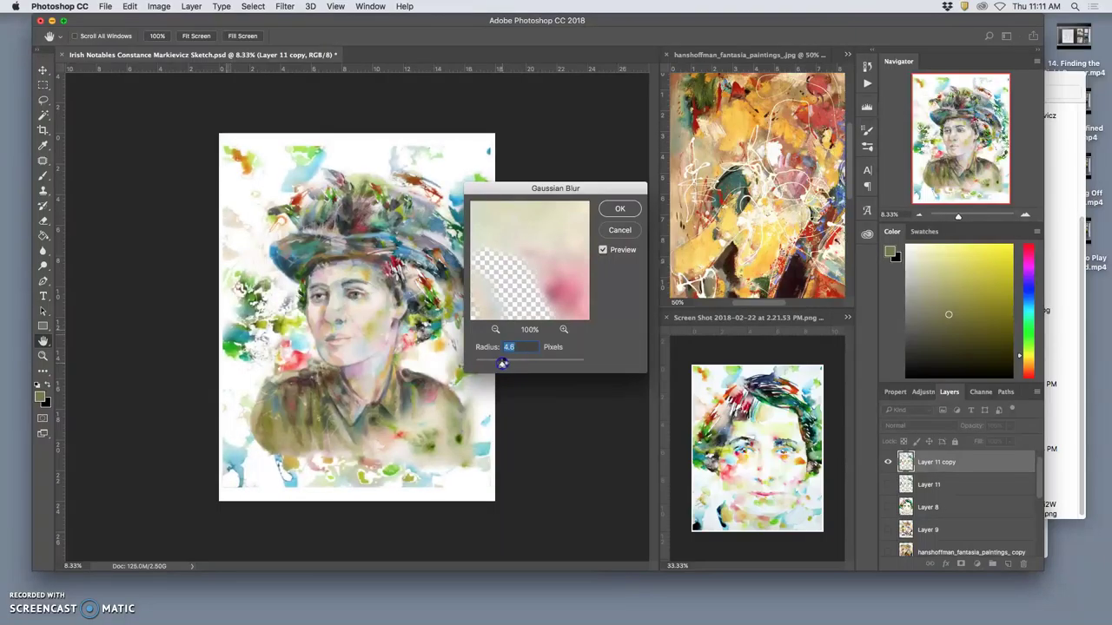
{"action": "left_click", "coordinate": [614, 213]}
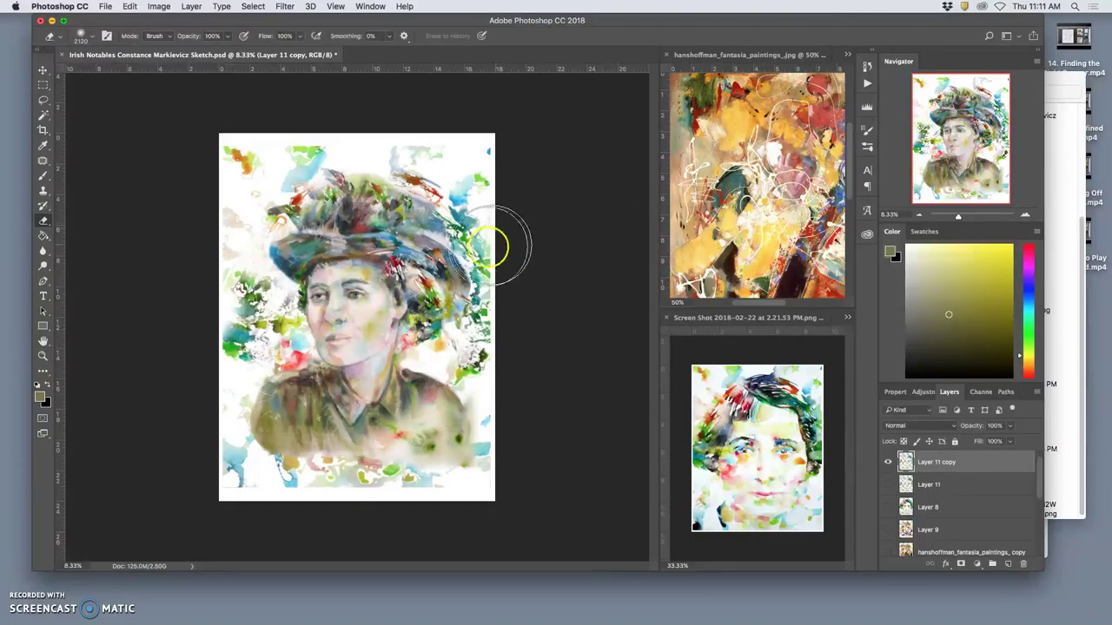
- Save the portrait sketch document
{"action": "key", "text": "super+s"}
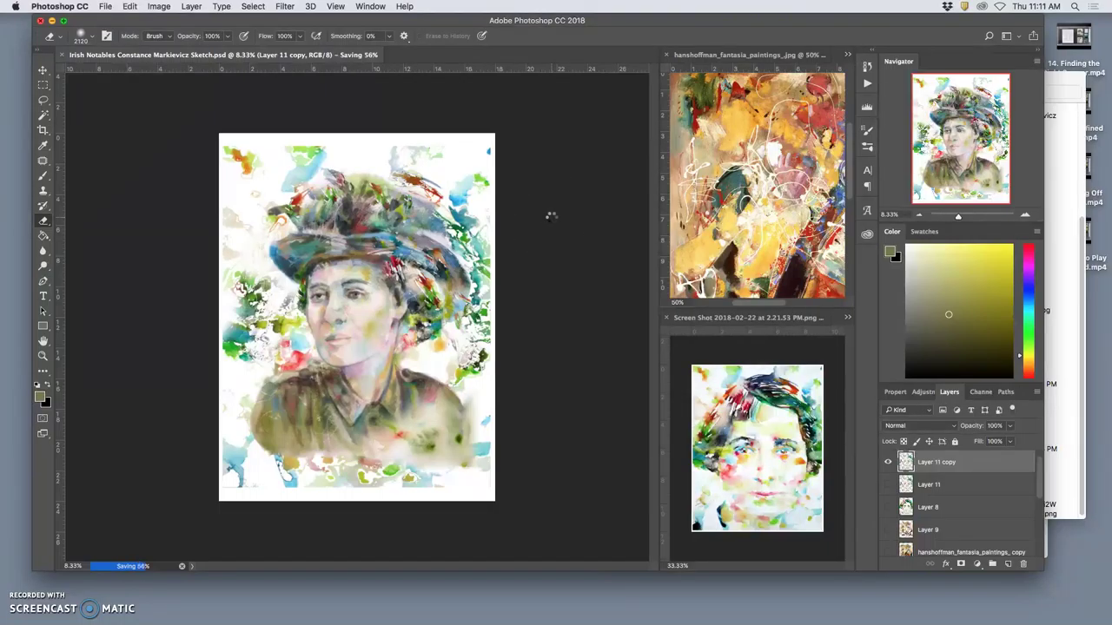
{"action": "left_click", "coordinate": [551, 217]}
{"action": "left_click", "coordinate": [564, 401]}
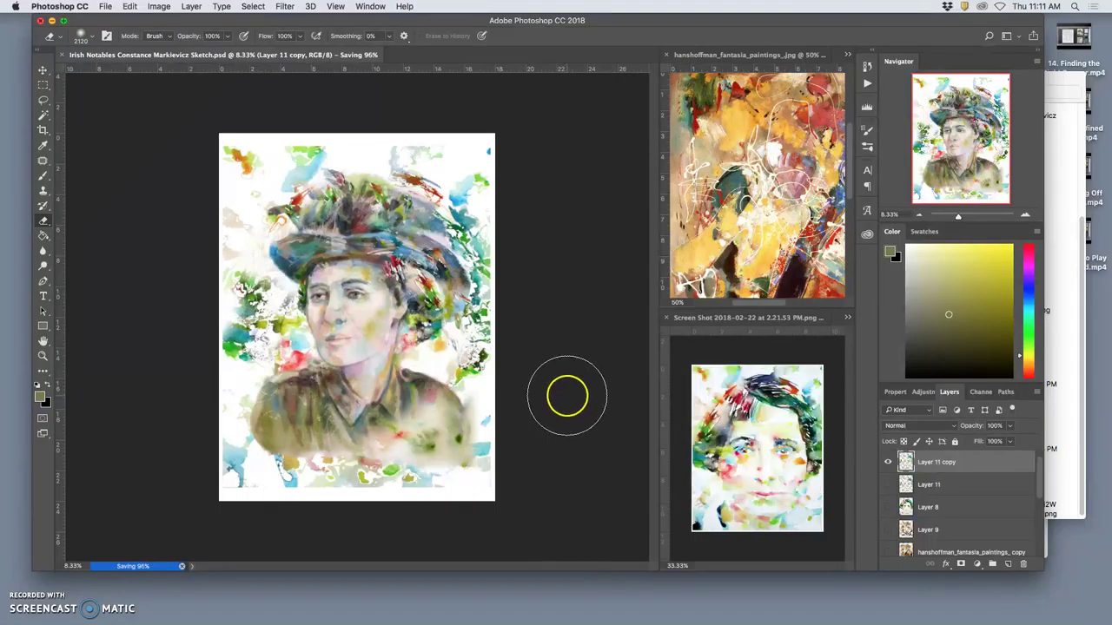
- Close the reference images hanshoffman_fantasia_paintings_.jpg, wm_17PO-1A24-13a.jpg and marknewjpg.jpg
{"action": "left_click", "coordinate": [845, 58]}
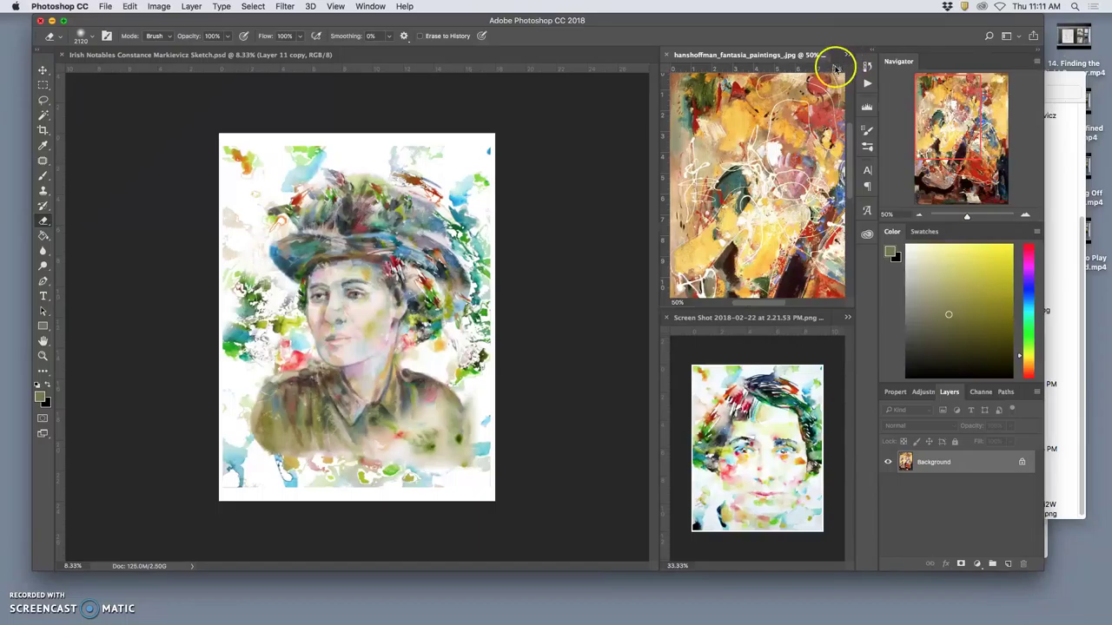
{"action": "left_click", "coordinate": [666, 55]}
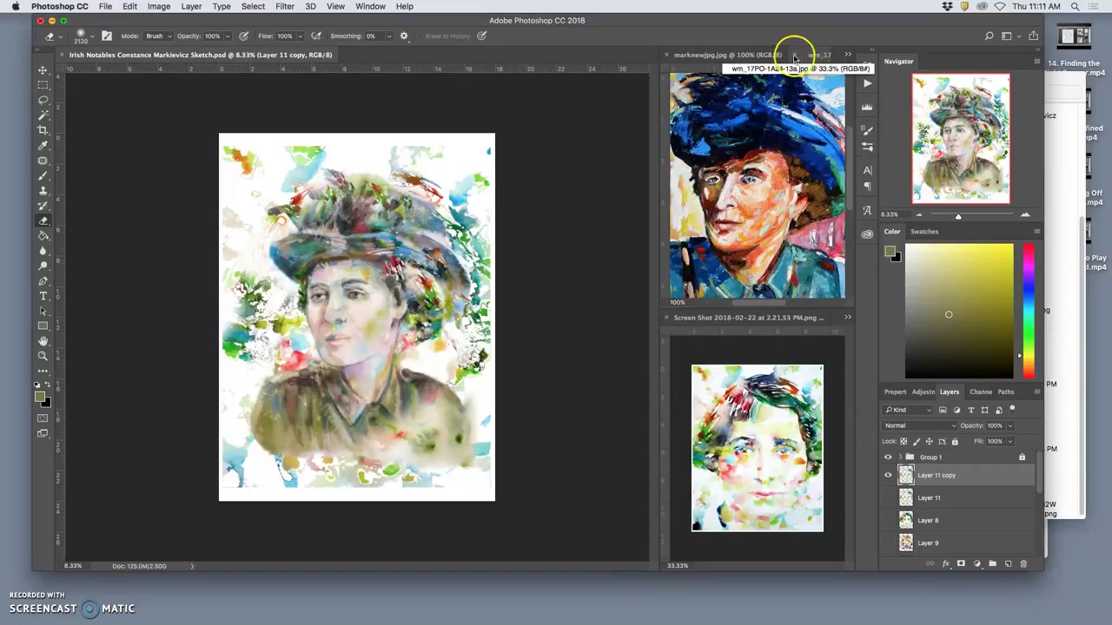
{"action": "left_click", "coordinate": [794, 57]}
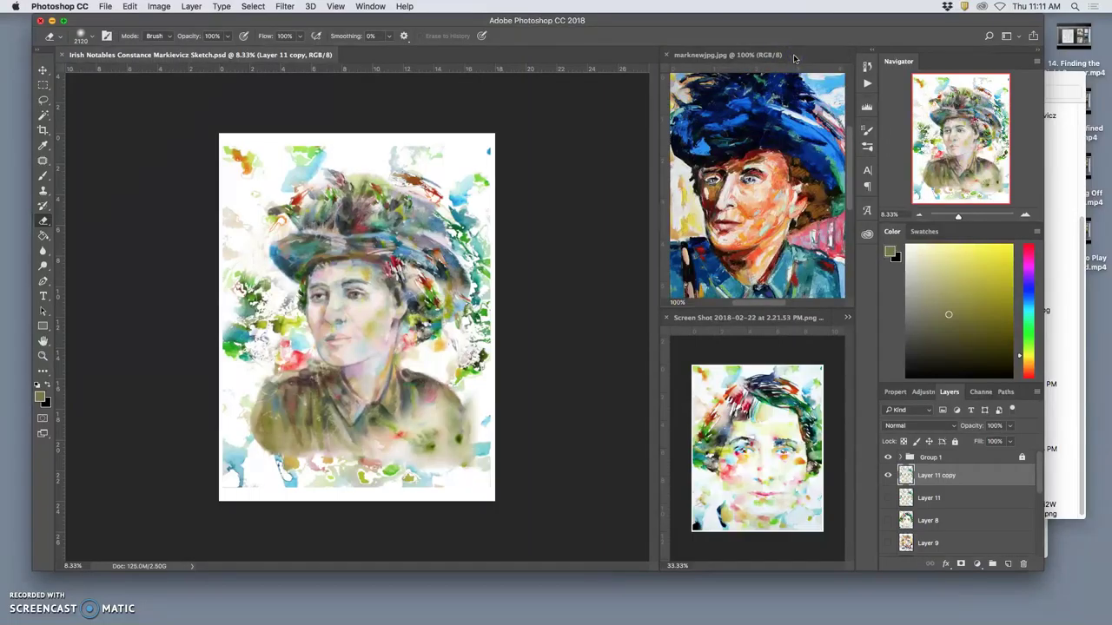
{"action": "left_click", "coordinate": [666, 55]}
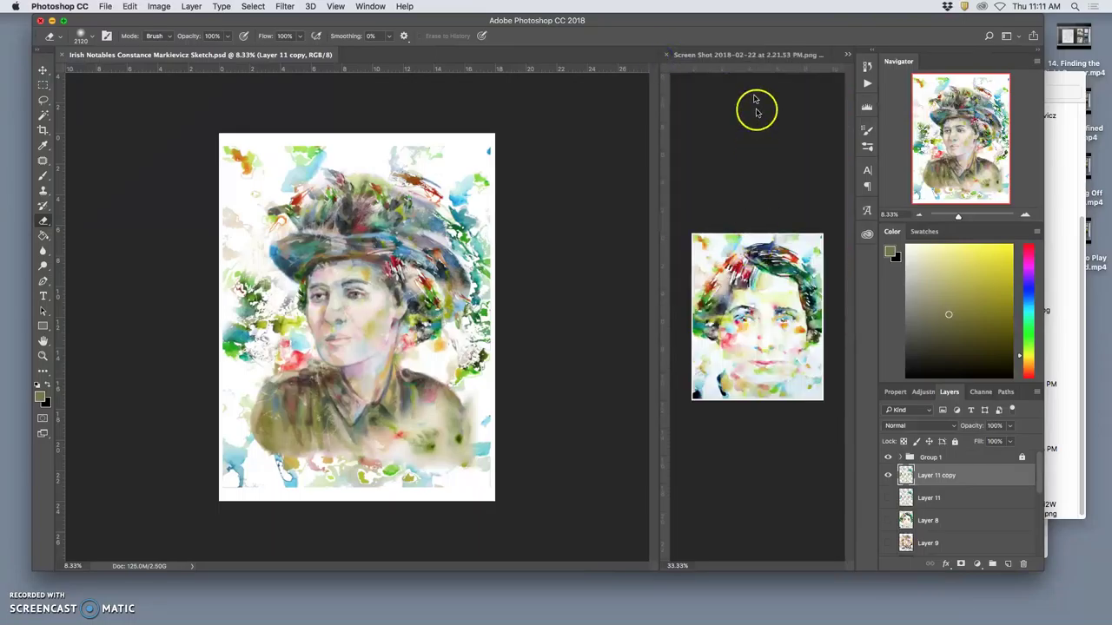
- Close the 2.21.53 PM screenshot without saving and the 2.22.33 PM screenshot, leaving the 2.18.00 PM reference open
{"action": "left_click", "coordinate": [666, 55]}
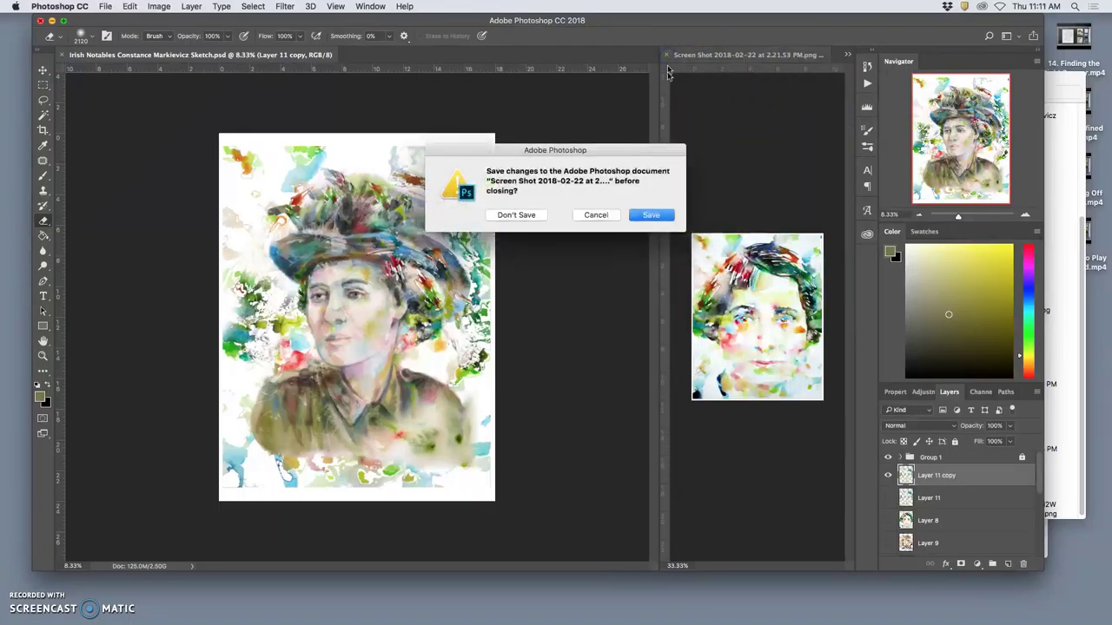
{"action": "left_click", "coordinate": [520, 214]}
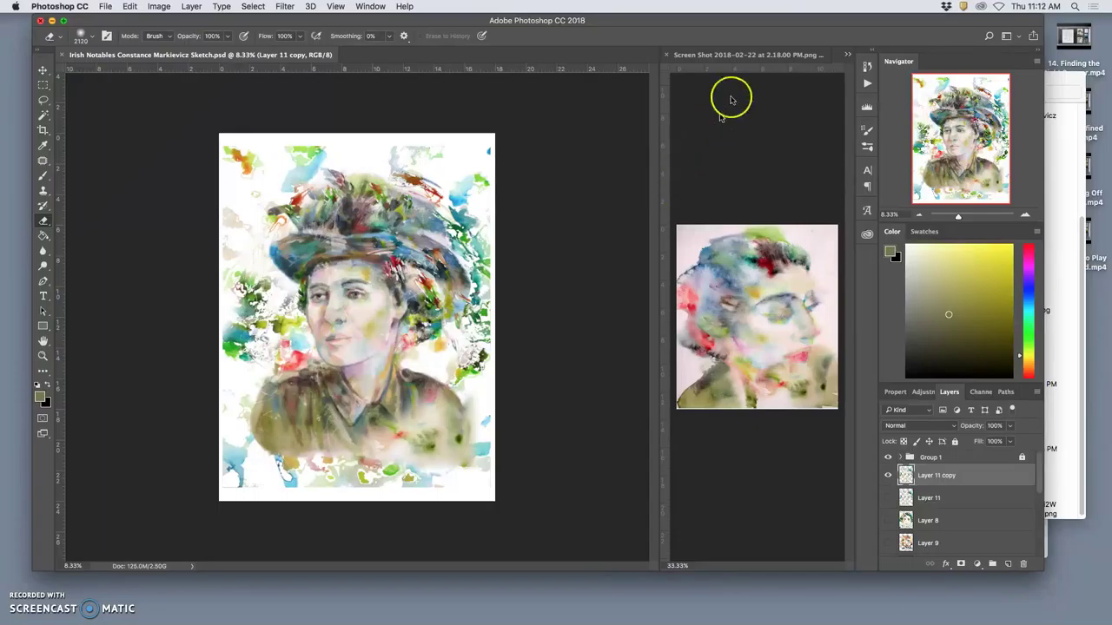
{"action": "left_click", "coordinate": [847, 54]}
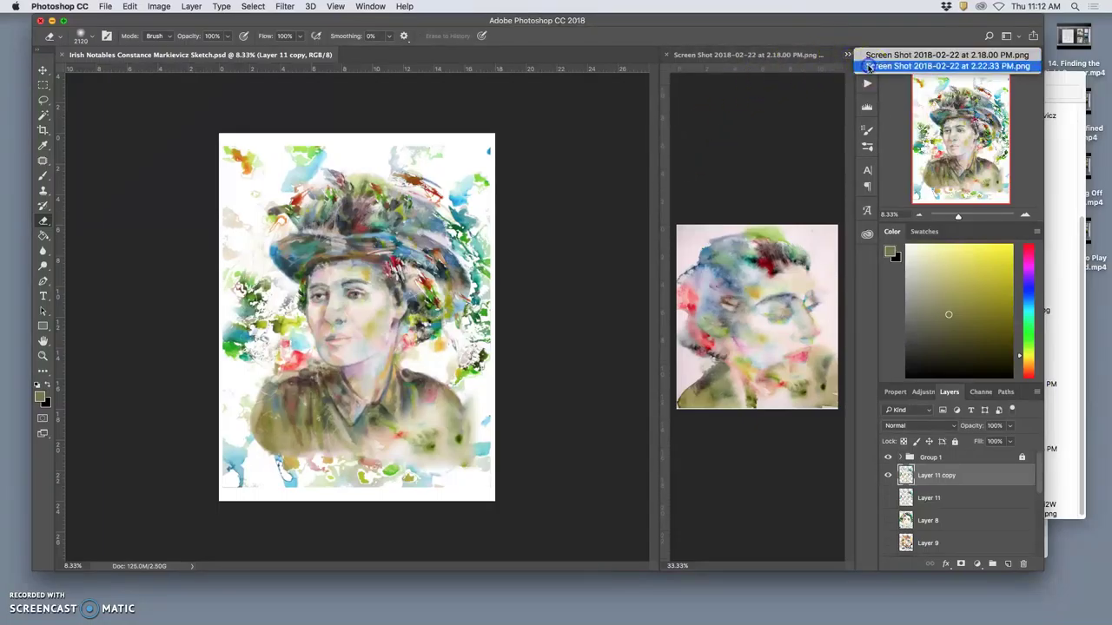
{"action": "left_click", "coordinate": [869, 66]}
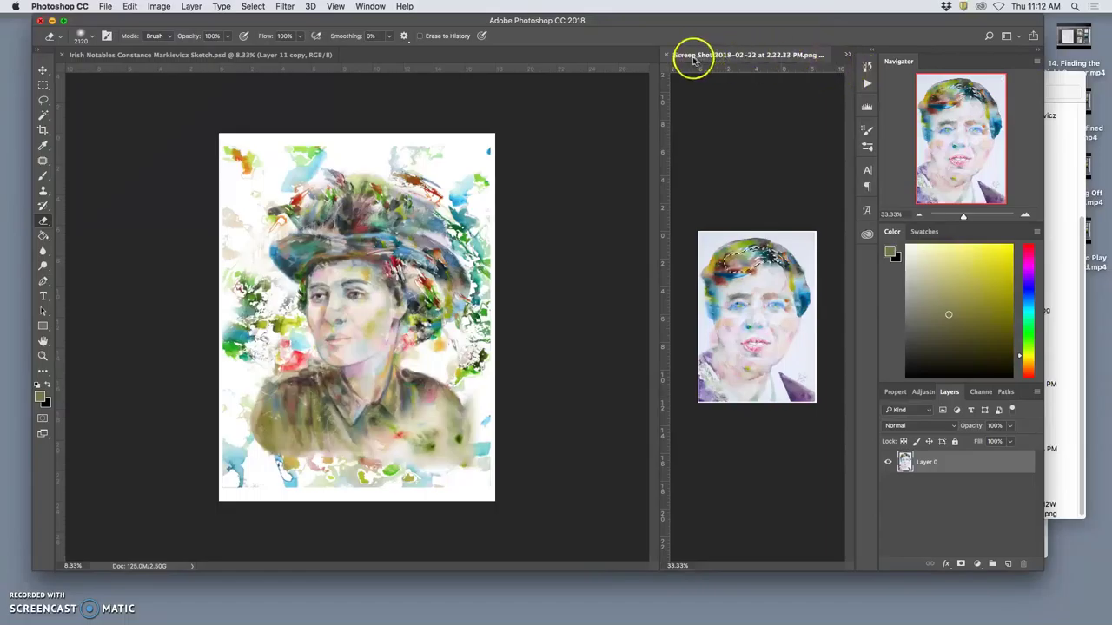
{"action": "left_click", "coordinate": [666, 55]}
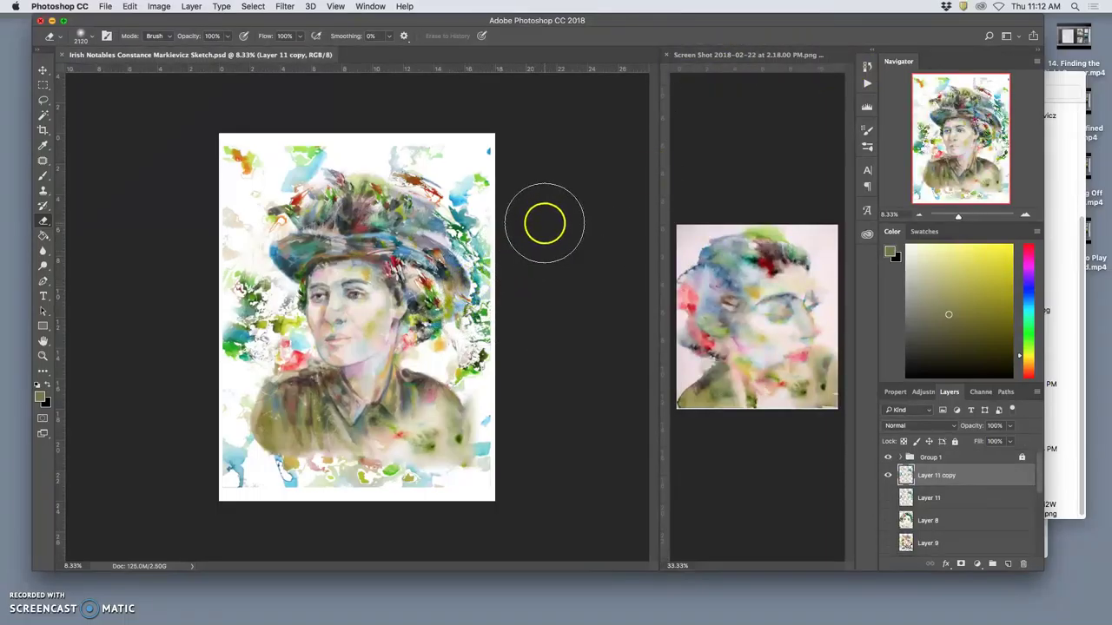
- Erase along the lower-left edge of Layer 11 copy's color splashes with the large soft eraser
{"action": "key", "text": "super+equal"}
{"action": "key", "text": "super+equal"}
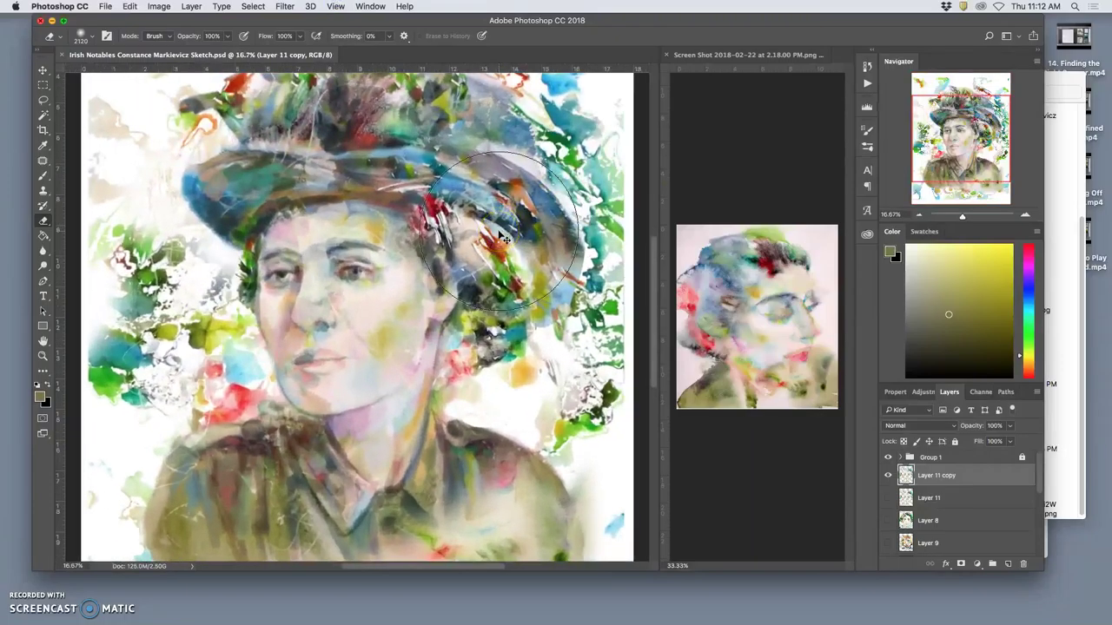
{"action": "scroll", "coordinate": [499, 235], "scroll_direction": "left", "scroll_amount": 5}
{"action": "scroll", "coordinate": [500, 234], "scroll_direction": "right", "scroll_amount": 5}
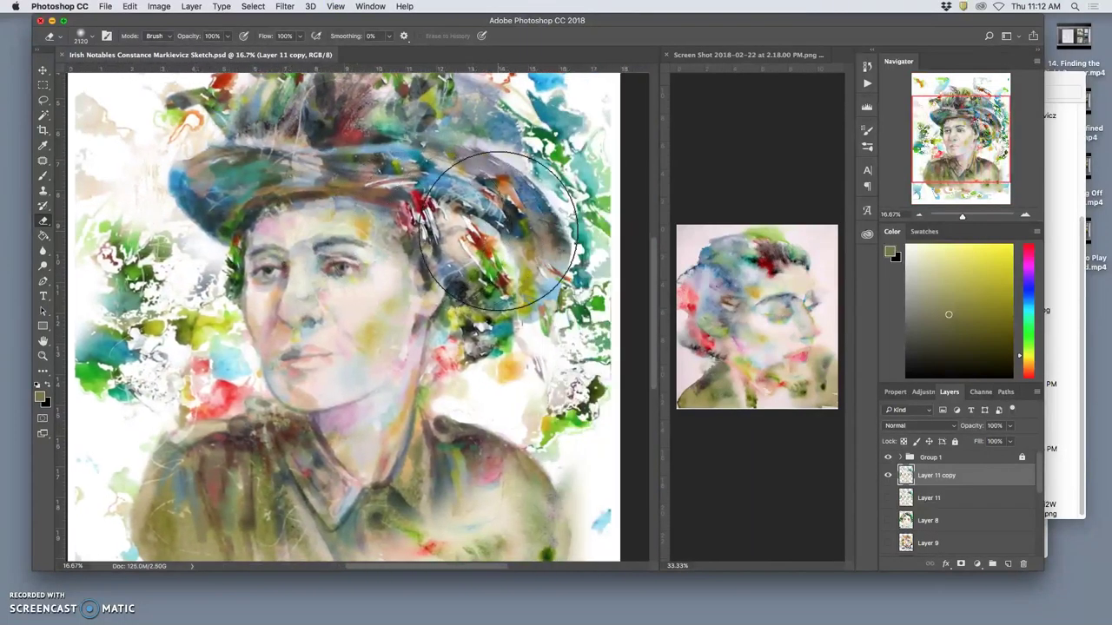
{"action": "scroll", "coordinate": [499, 231], "scroll_direction": "right", "scroll_amount": 2}
{"action": "left_click", "coordinate": [785, 310]}
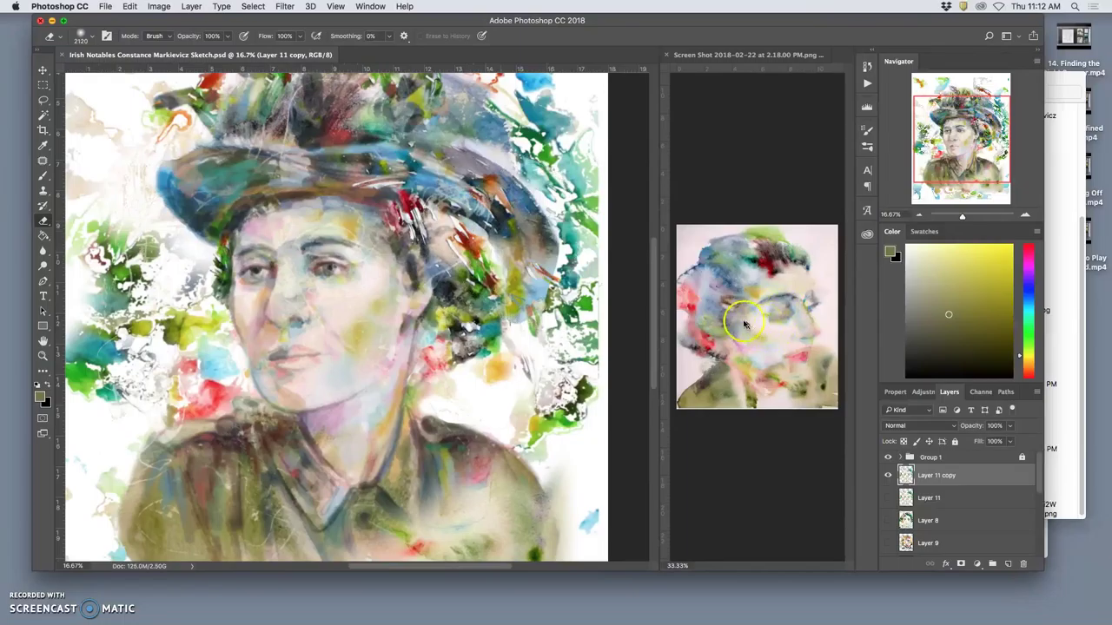
{"action": "key", "text": "super+minus"}
{"action": "key", "text": "super+minus"}
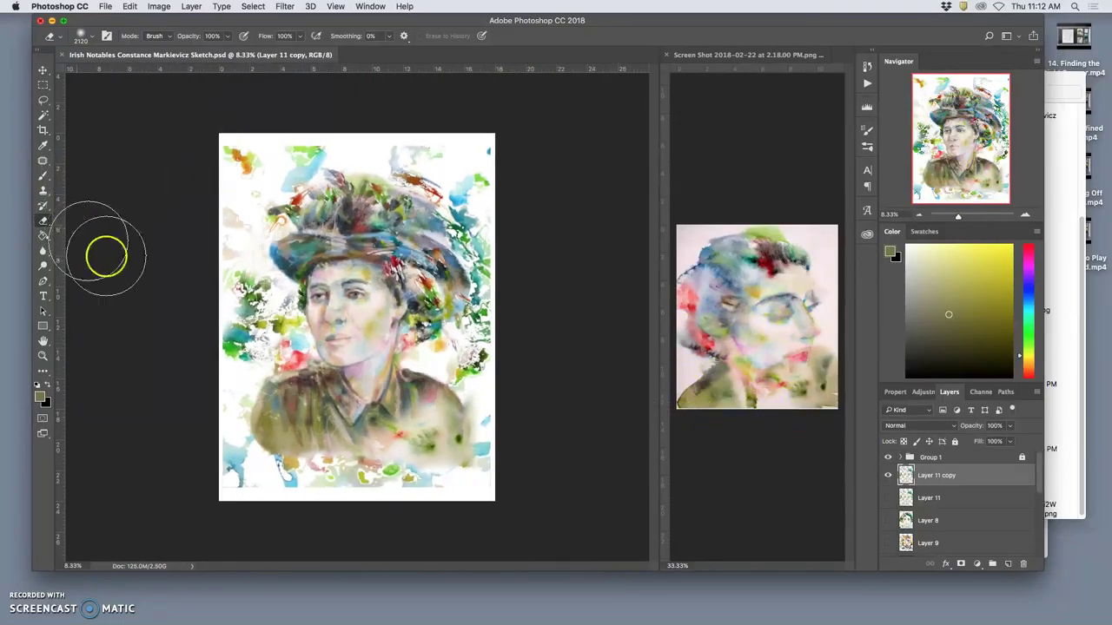
{"action": "mouse_move", "coordinate": [268, 495]}
{"action": "left_mouse_down"}
{"action": "mouse_move", "coordinate": [260, 484]}
{"action": "mouse_move", "coordinate": [233, 507]}
{"action": "mouse_move", "coordinate": [231, 489]}
{"action": "mouse_move", "coordinate": [215, 502]}
{"action": "mouse_move", "coordinate": [213, 491]}
{"action": "mouse_move", "coordinate": [339, 500]}
{"action": "left_mouse_up"}
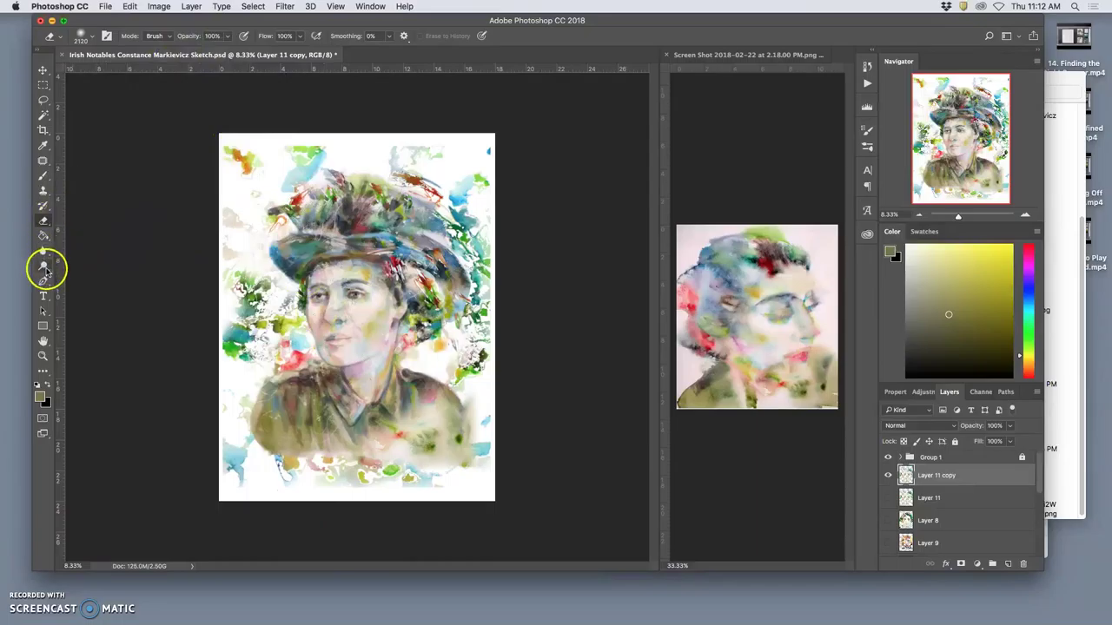
- Try the Dodge tool on the orange splash in the artwork's upper-left corner, changing its range to Shadows
{"action": "left_click", "coordinate": [45, 265]}
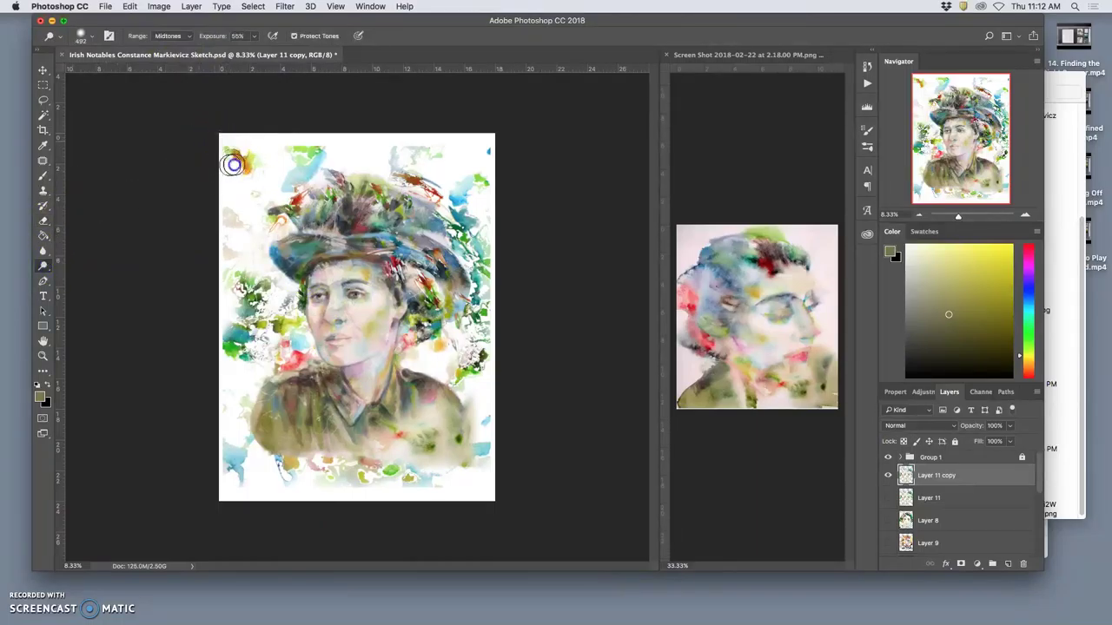
{"action": "mouse_move", "coordinate": [248, 154]}
{"action": "left_mouse_down"}
{"action": "mouse_move", "coordinate": [237, 111]}
{"action": "mouse_move", "coordinate": [231, 139]}
{"action": "left_mouse_up"}
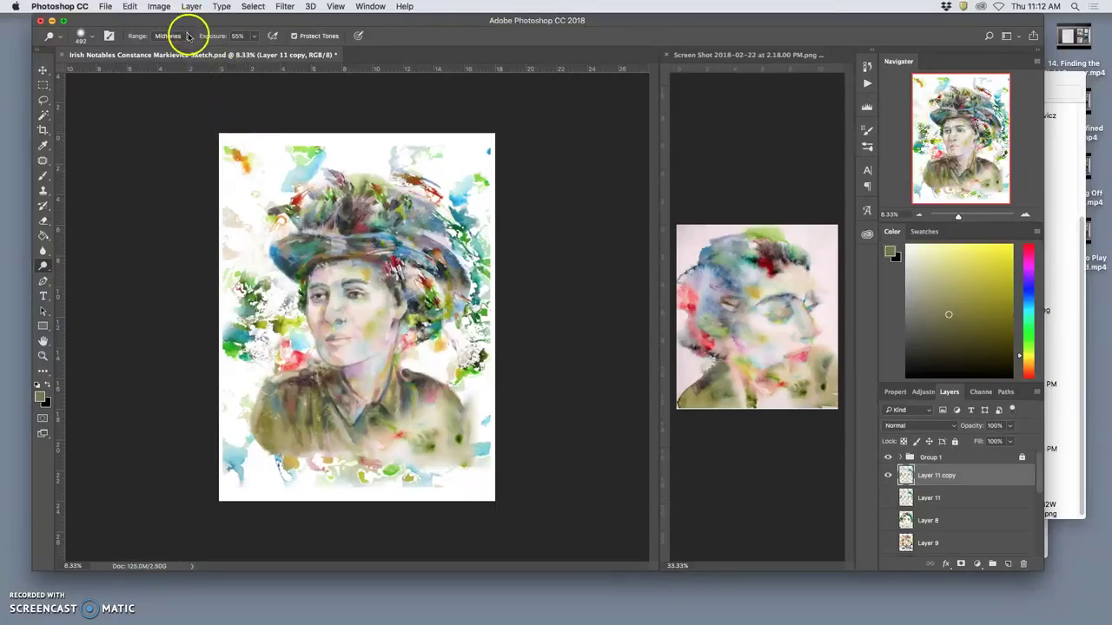
{"action": "left_click", "coordinate": [888, 475]}
{"action": "left_click", "coordinate": [888, 475]}
{"action": "left_click", "coordinate": [174, 36]}
{"action": "left_click", "coordinate": [170, 26]}
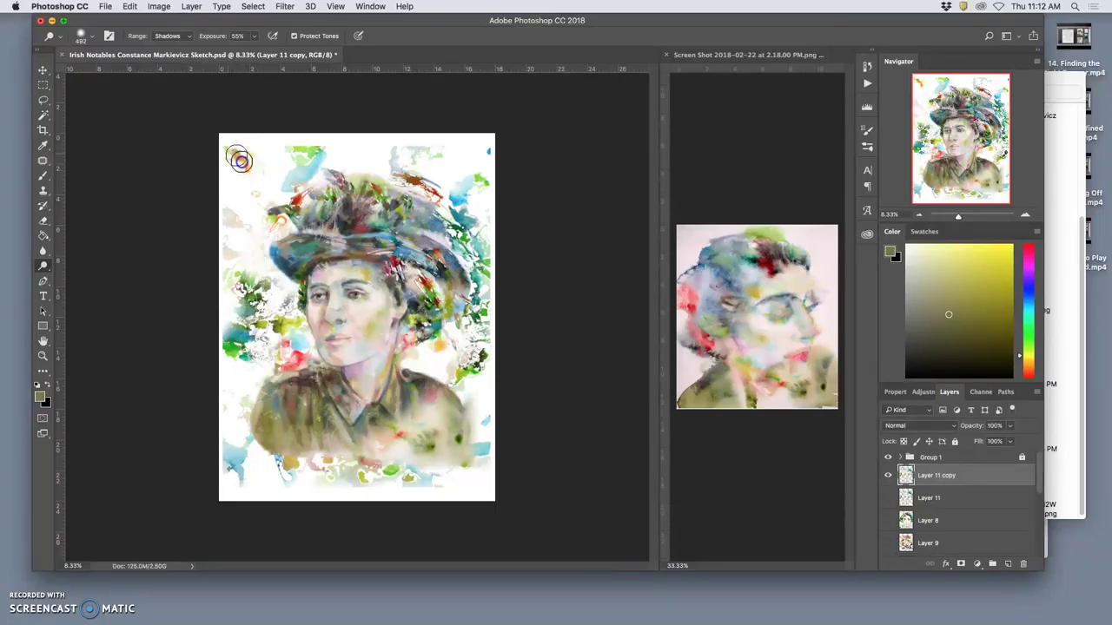
- Lighten the upper-left orange splash on Layer 11 copy with the Dodge range set to Midtones
{"action": "left_click", "coordinate": [174, 36]}
{"action": "left_click", "coordinate": [169, 46]}
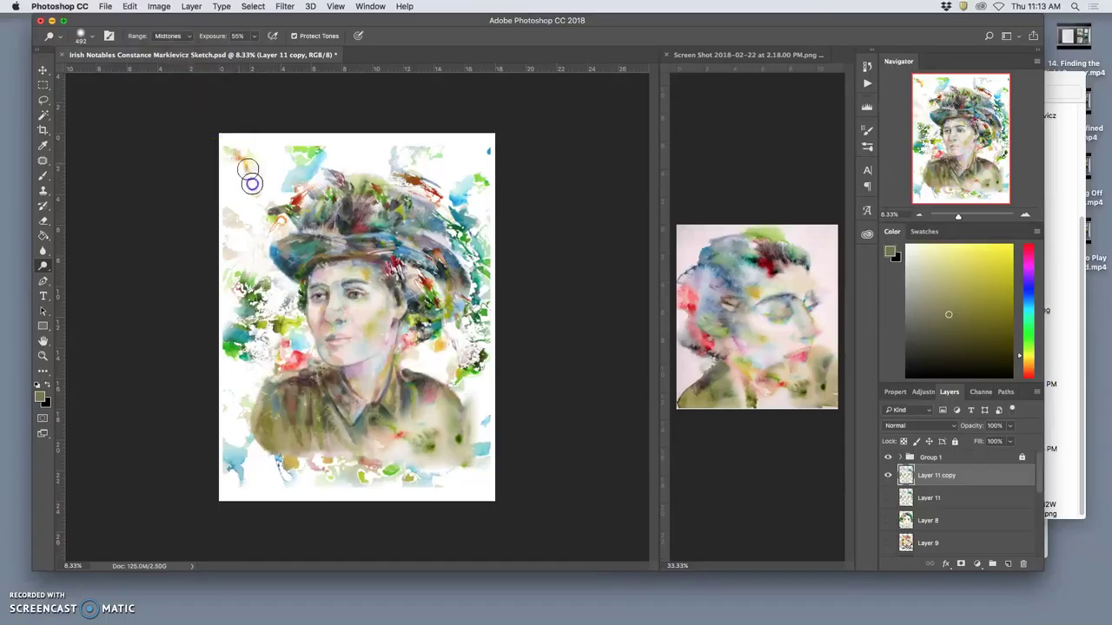
{"action": "left_click", "coordinate": [176, 36]}
{"action": "left_click", "coordinate": [179, 39]}
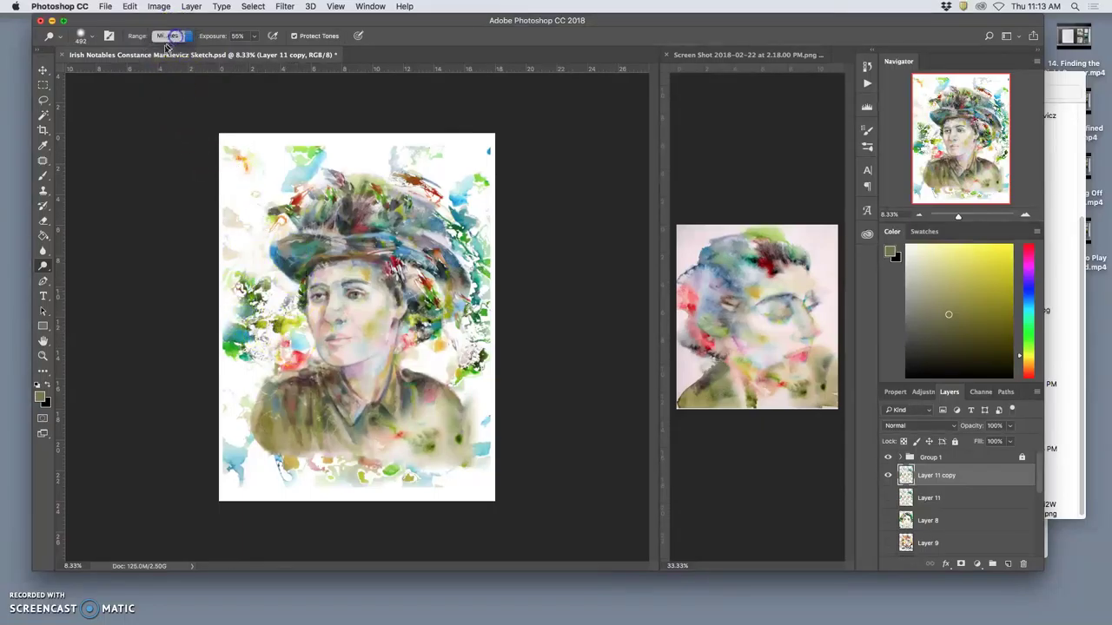
- Enlarge the Dodge brush to about 2500 px and lighten the color splashes around the outer edges of Layer 11 copy
{"action": "left_click", "coordinate": [93, 39]}
{"action": "left_click_drag", "start_coordinate": [148, 69], "coordinate": [185, 89]}
{"action": "left_click", "coordinate": [472, 152]}
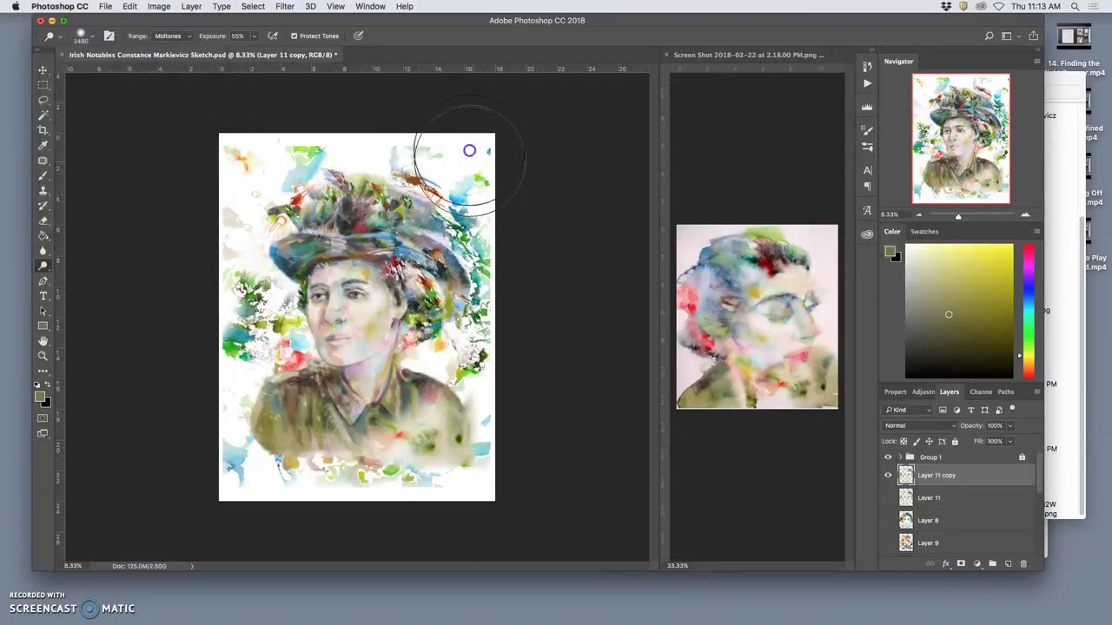
{"action": "left_click", "coordinate": [478, 211]}
{"action": "left_click", "coordinate": [487, 341]}
{"action": "left_click", "coordinate": [460, 449]}
{"action": "left_click", "coordinate": [456, 479]}
{"action": "left_click", "coordinate": [286, 469]}
{"action": "left_click", "coordinate": [230, 460]}
{"action": "left_click", "coordinate": [225, 273]}
{"action": "left_click", "coordinate": [243, 280]}
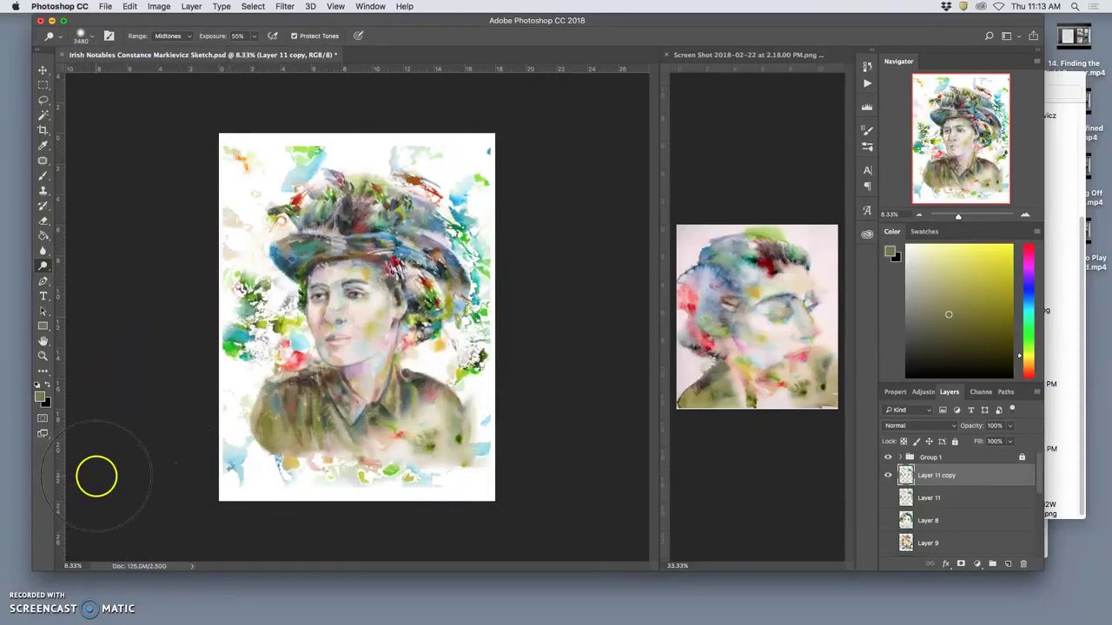
- Reduce the Dodge brush to 182 px and fade the lower edge of the splashes beneath the left half of the coat
{"action": "key", "text": "super+equal"}
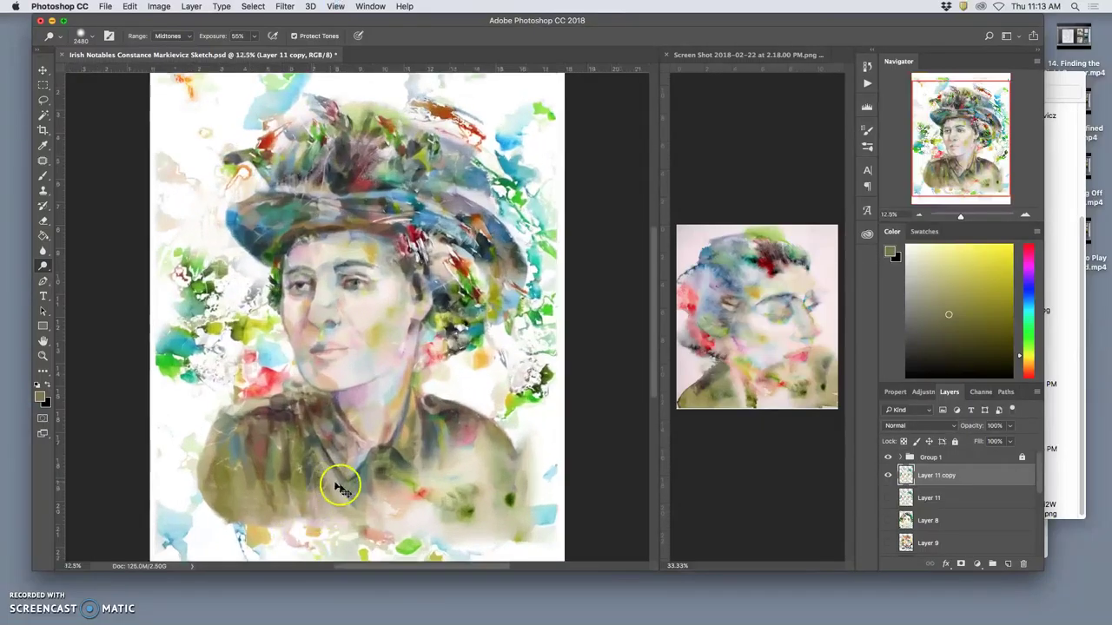
{"action": "key", "text": "super+equal"}
{"action": "scroll", "coordinate": [377, 422], "scroll_direction": "down", "scroll_amount": 10}
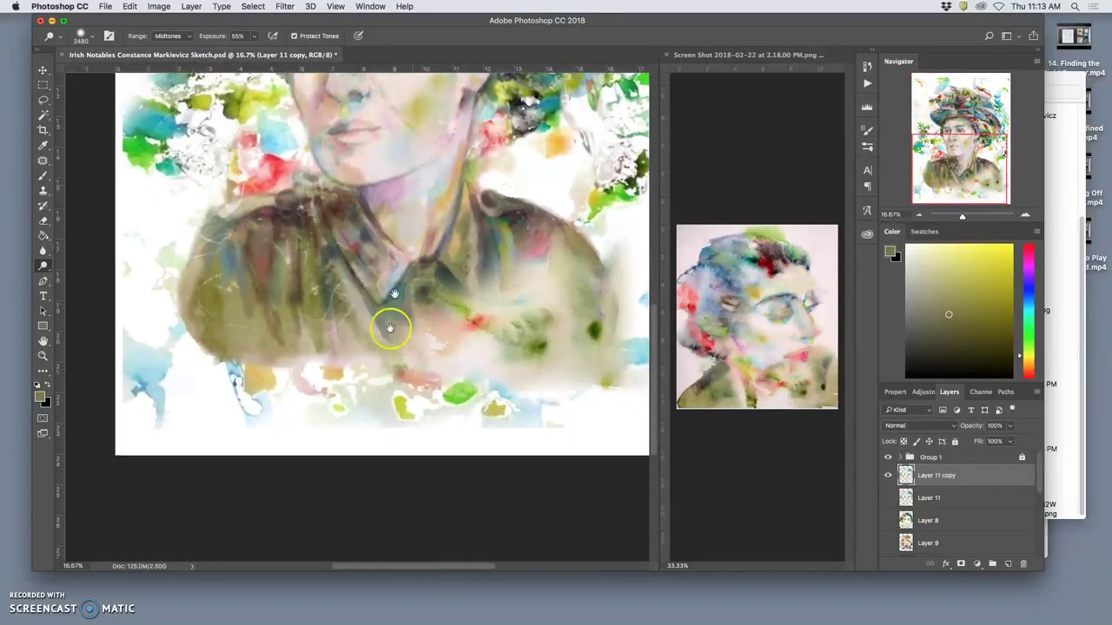
{"action": "left_click", "coordinate": [92, 37]}
{"action": "left_click", "coordinate": [121, 72]}
{"action": "left_click_drag", "start_coordinate": [145, 73], "coordinate": [149, 73]}
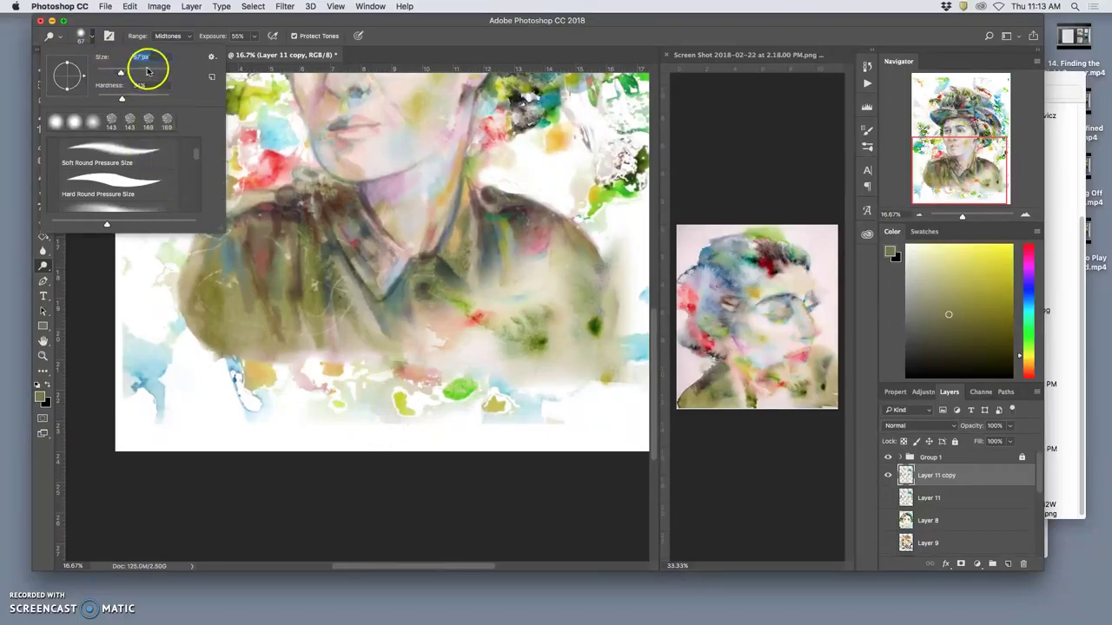
{"action": "left_click", "coordinate": [364, 428]}
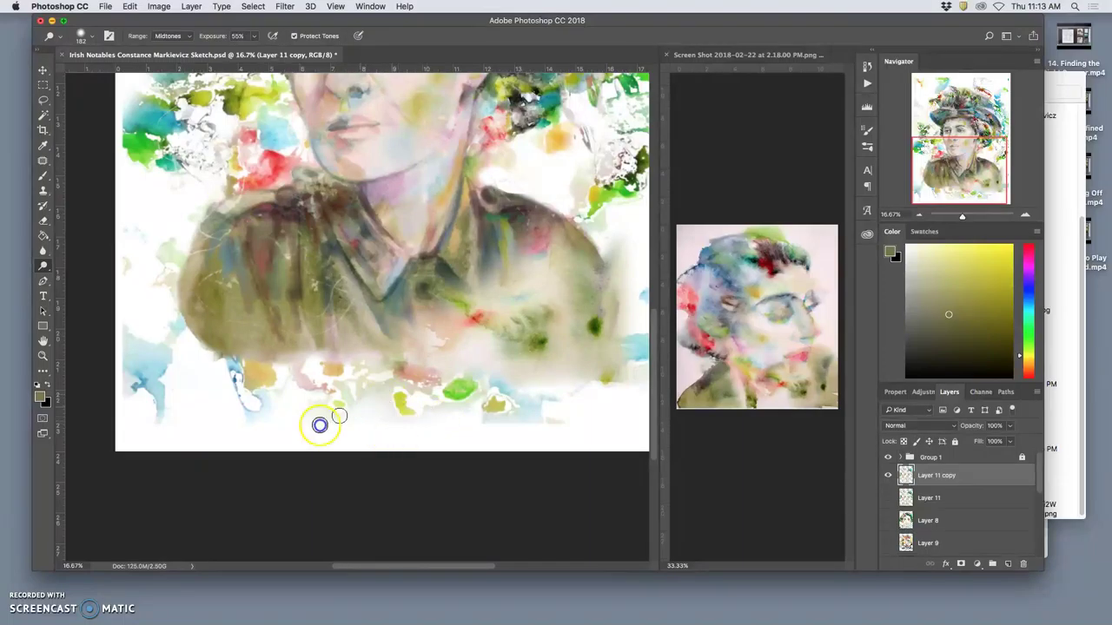
{"action": "mouse_move", "coordinate": [400, 414]}
{"action": "left_mouse_down"}
{"action": "mouse_move", "coordinate": [373, 432]}
{"action": "mouse_move", "coordinate": [374, 422]}
{"action": "mouse_move", "coordinate": [340, 425]}
{"action": "mouse_move", "coordinate": [307, 409]}
{"action": "mouse_move", "coordinate": [229, 420]}
{"action": "left_mouse_up"}
{"action": "left_click", "coordinate": [220, 392]}
- Dodge the splashes directly along the coat's lower hem, from its left corner across to its right corner
{"action": "left_click_drag", "start_coordinate": [224, 368], "coordinate": [171, 333]}
{"action": "mouse_move", "coordinate": [429, 361]}
{"action": "left_mouse_down"}
{"action": "mouse_move", "coordinate": [510, 421]}
{"action": "mouse_move", "coordinate": [449, 413]}
{"action": "mouse_move", "coordinate": [443, 386]}
{"action": "mouse_move", "coordinate": [429, 391]}
{"action": "mouse_move", "coordinate": [451, 376]}
{"action": "mouse_move", "coordinate": [421, 380]}
{"action": "left_mouse_up"}
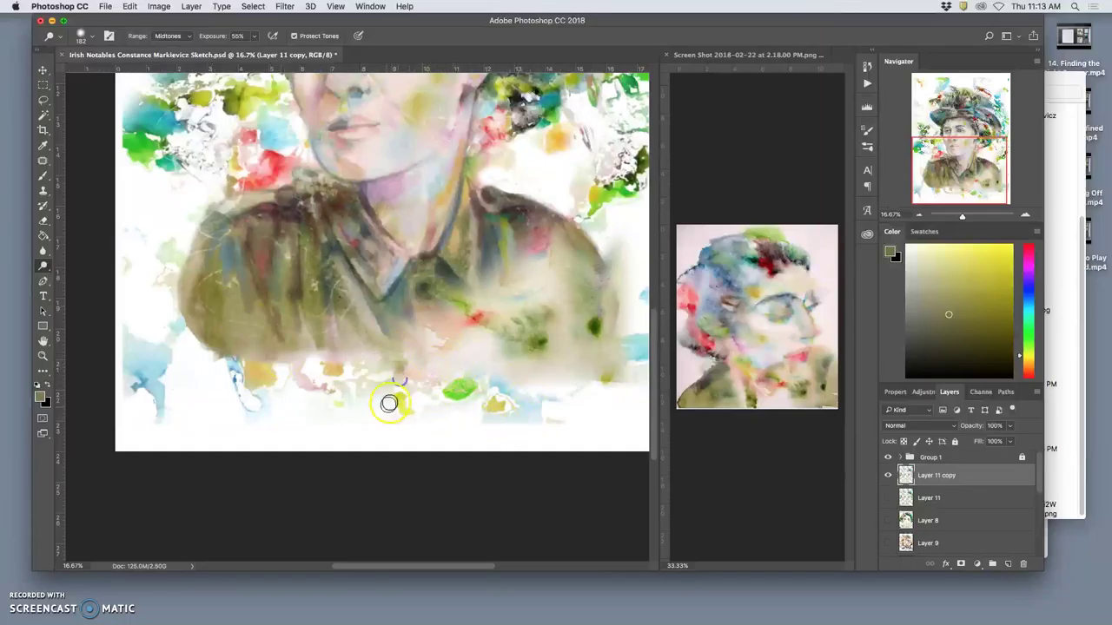
{"action": "mouse_move", "coordinate": [429, 341]}
{"action": "left_mouse_down"}
{"action": "mouse_move", "coordinate": [402, 322]}
{"action": "mouse_move", "coordinate": [471, 387]}
{"action": "mouse_move", "coordinate": [434, 404]}
{"action": "mouse_move", "coordinate": [507, 343]}
{"action": "left_mouse_up"}
{"action": "left_click_drag", "start_coordinate": [610, 373], "coordinate": [601, 380]}
- Expand and unlock Group 1, and select Layer 7 inside it for editing
{"action": "left_click", "coordinate": [887, 495]}
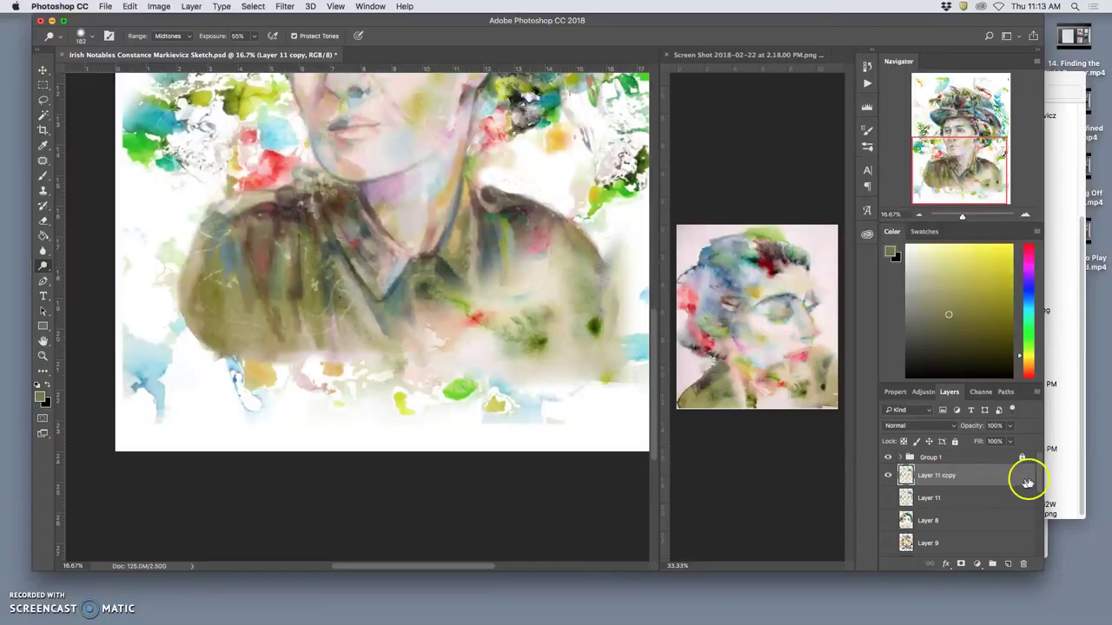
{"action": "left_click", "coordinate": [899, 457]}
{"action": "left_click", "coordinate": [954, 442]}
{"action": "left_click", "coordinate": [956, 471]}
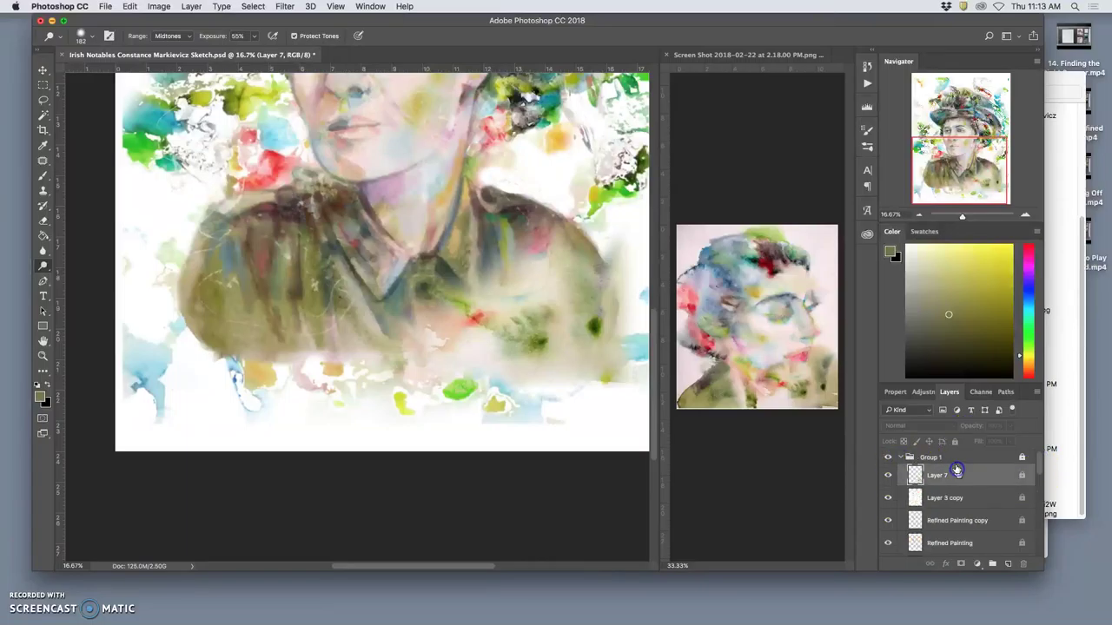
{"action": "left_click", "coordinate": [948, 460]}
{"action": "left_click", "coordinate": [887, 476]}
{"action": "left_click", "coordinate": [887, 476]}
{"action": "left_click", "coordinate": [936, 475]}
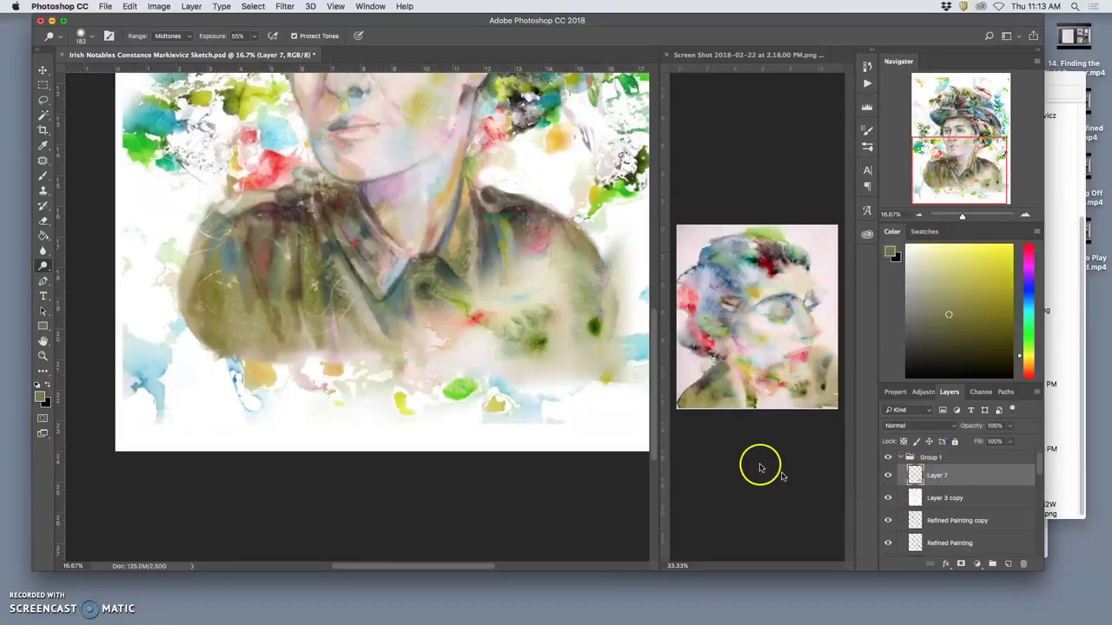
- Dodge the coat's lower-right edge and its left side on Layer 7 with the 182 px brush
{"action": "left_click_drag", "start_coordinate": [622, 365], "coordinate": [593, 396]}
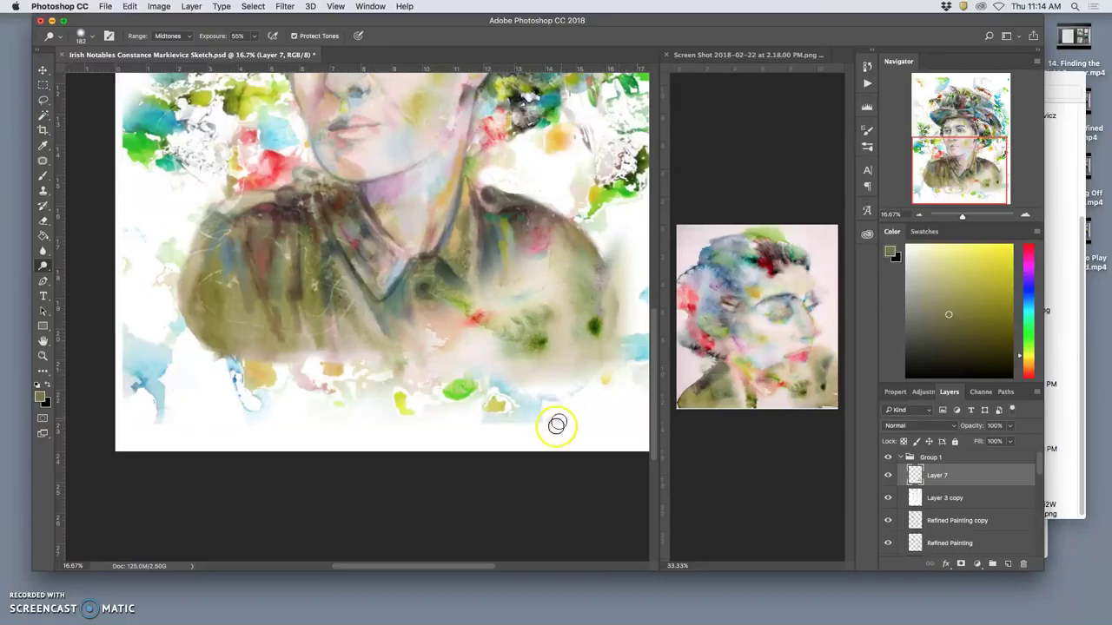
{"action": "left_click_drag", "start_coordinate": [620, 327], "coordinate": [590, 409]}
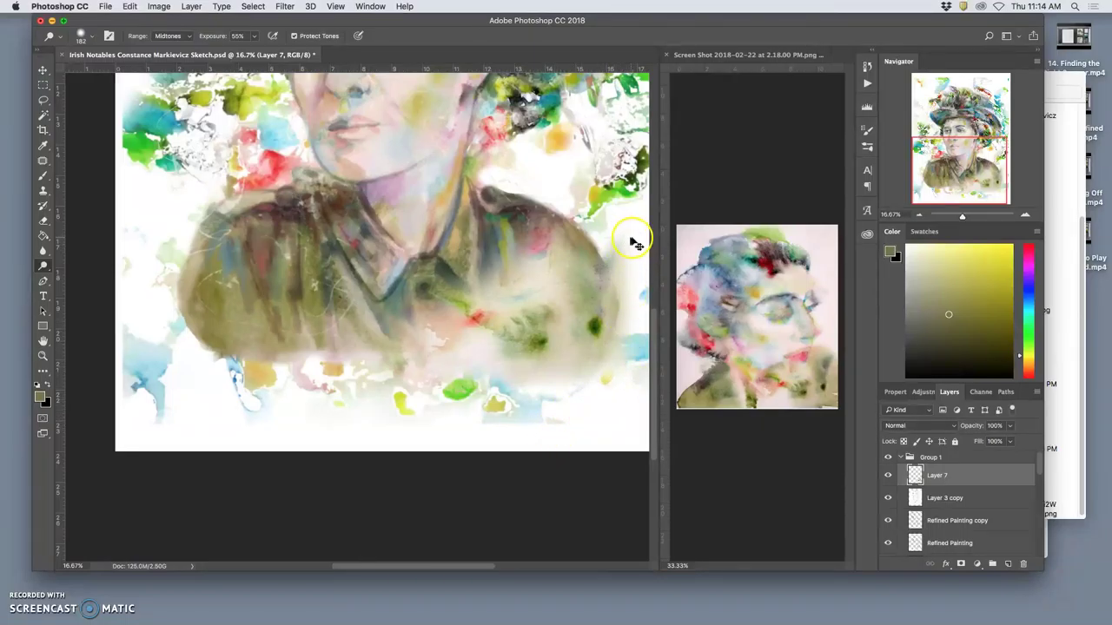
{"action": "key", "text": "super+minus"}
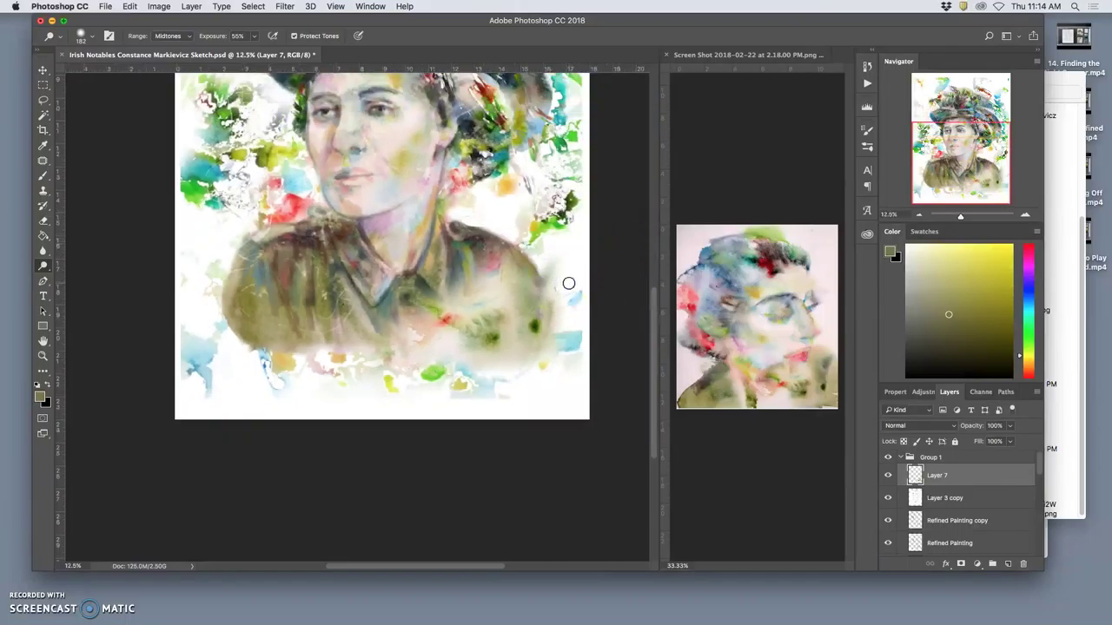
{"action": "key", "text": "super+minus"}
{"action": "left_click_drag", "start_coordinate": [361, 365], "coordinate": [262, 402]}
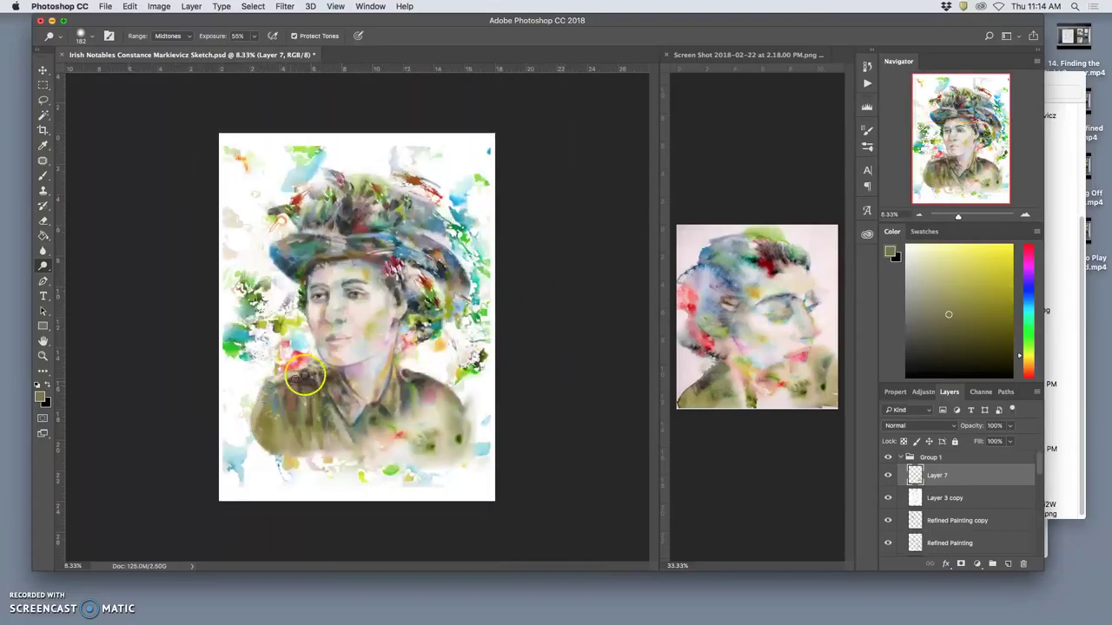